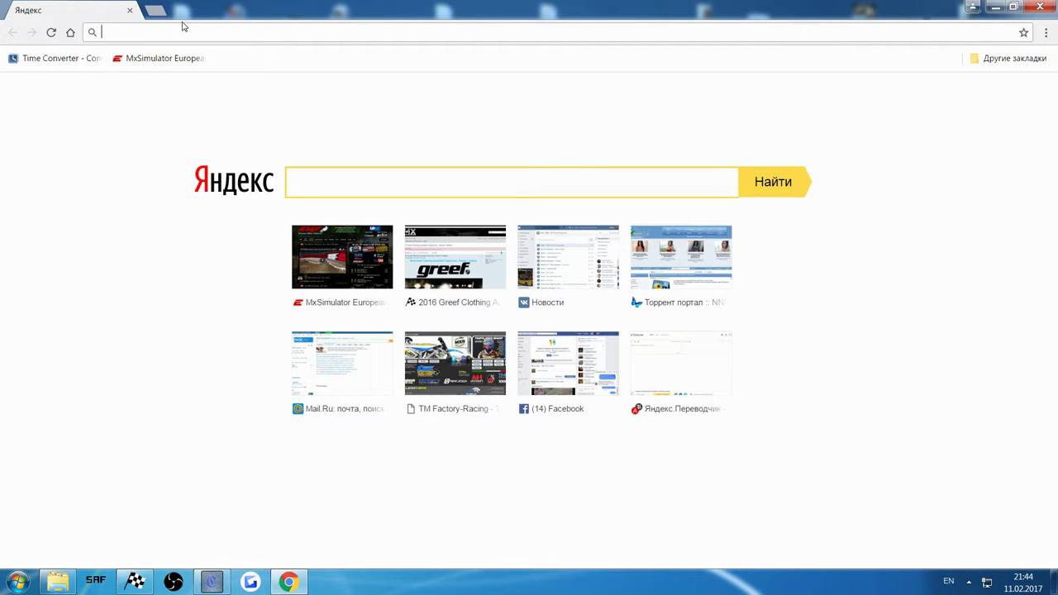
Go to tmfactory-racing.com and open its Templates page
text(tmfactory-racing.com)
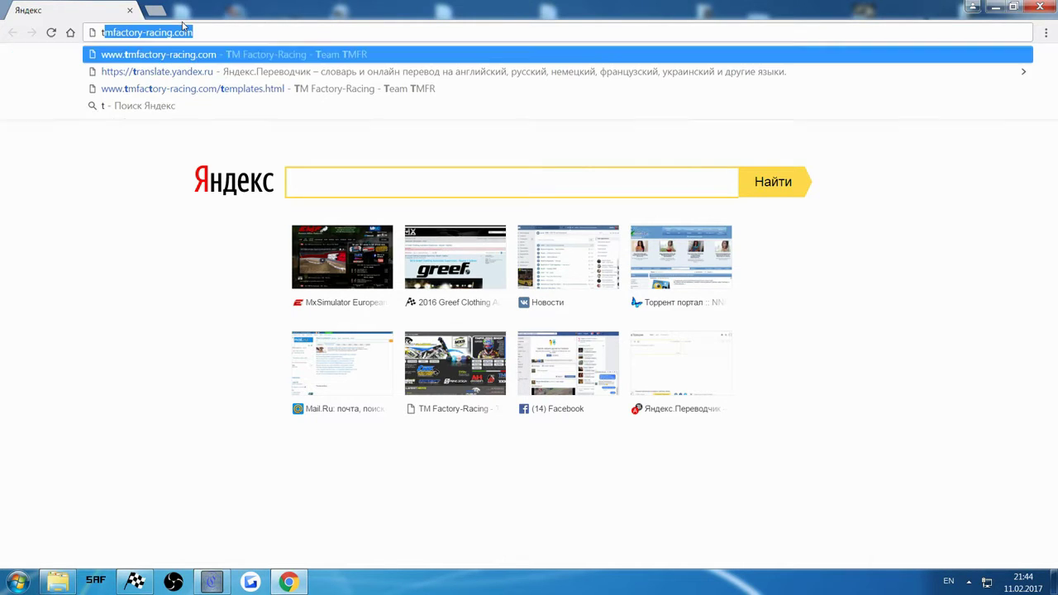
key(Return)
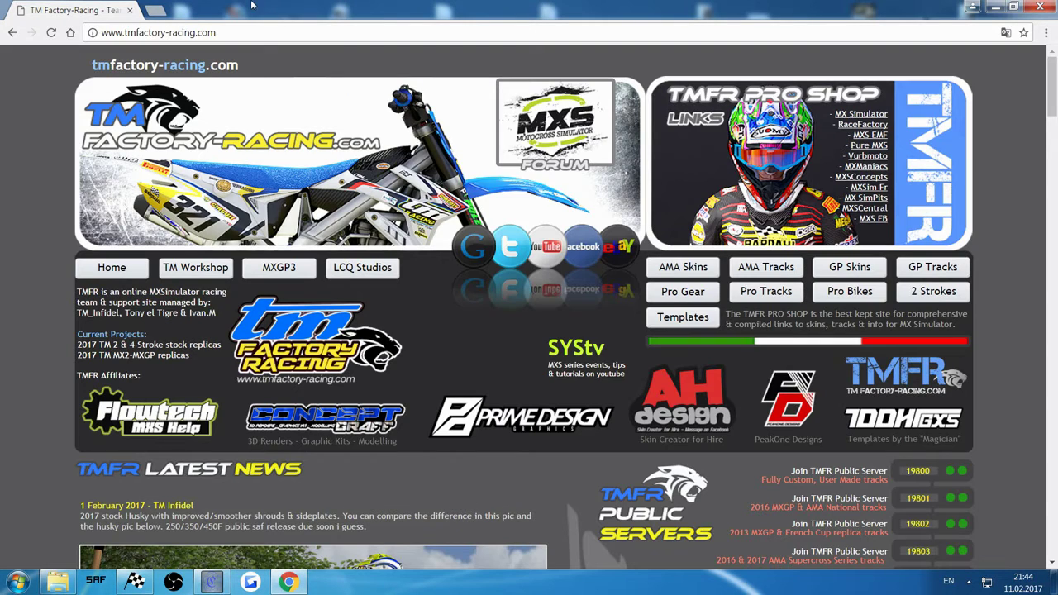
click(682, 319)
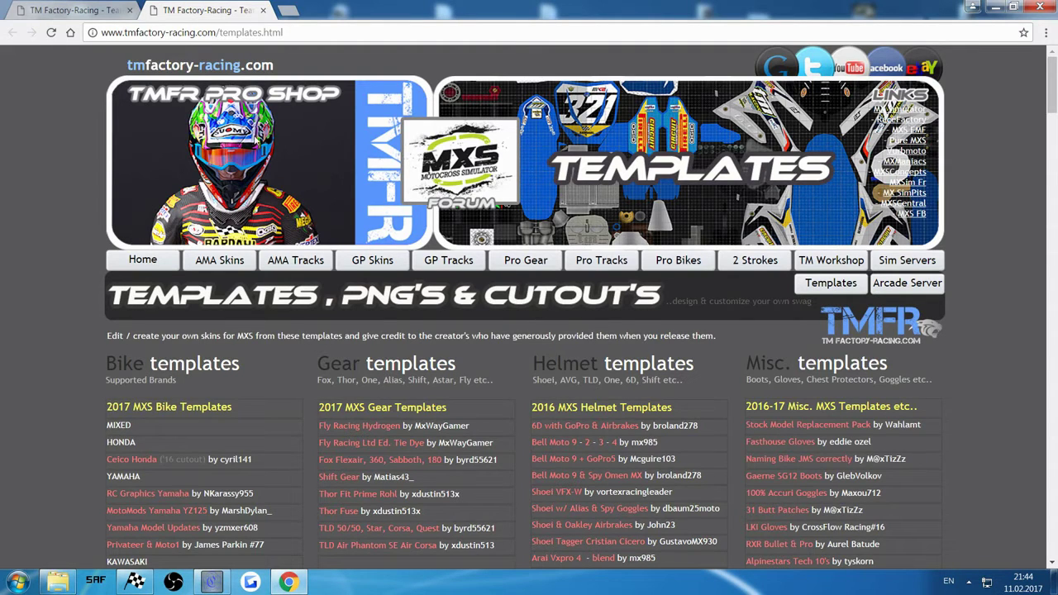
Open the Thor Fuse topic from the 2017 MXS Gear Templates and follow its MediaFire link to the download page
scroll(334, 204, down, 2)
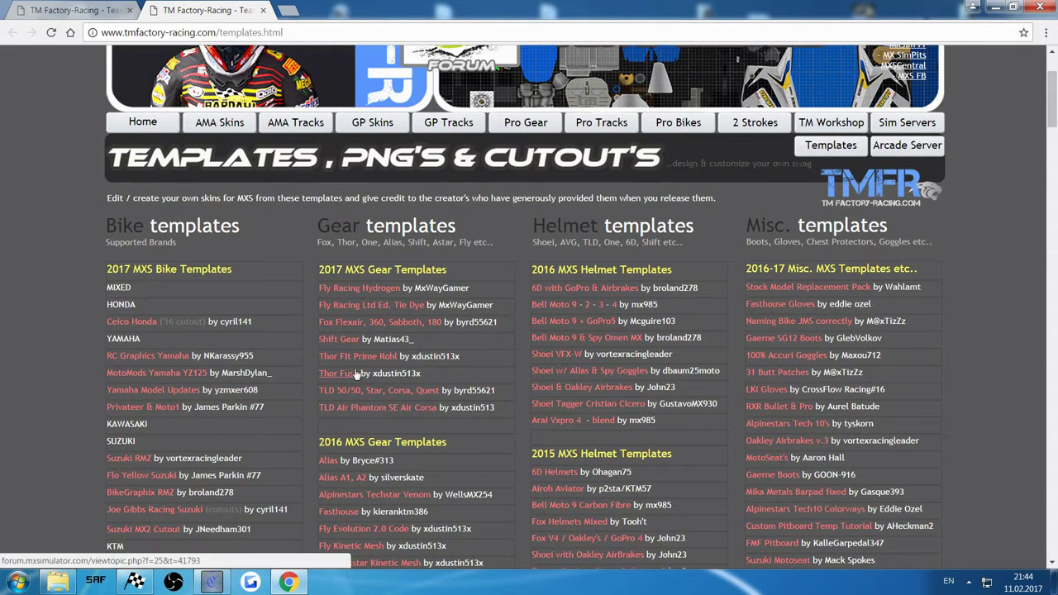
click(355, 375)
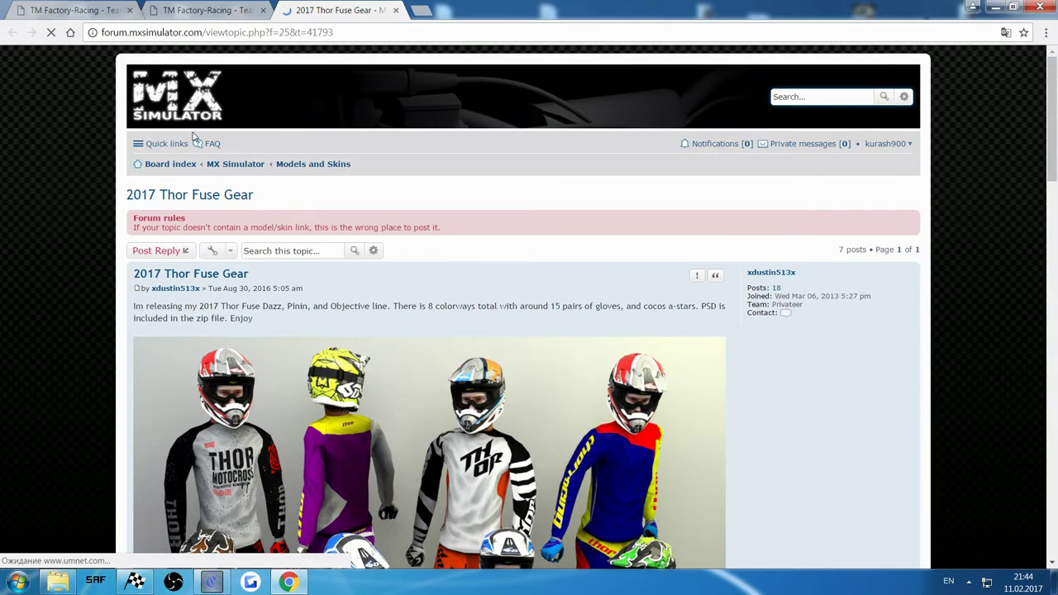
scroll(330, 173, down, 5)
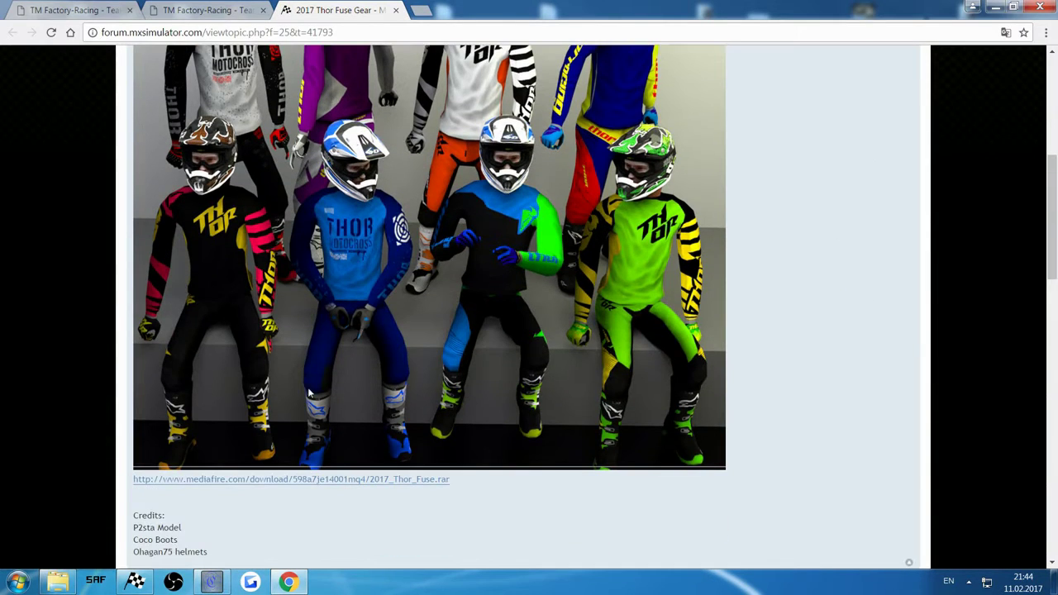
click(293, 479)
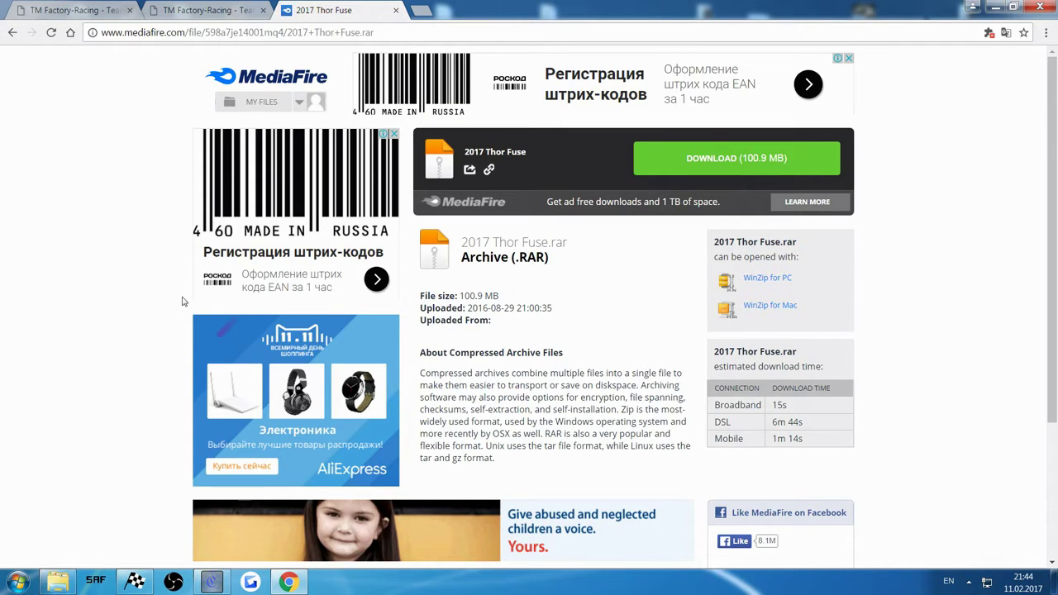
Switch to the Tutorial folder and open the 2017 Thor Fuse PSD in Photoshop, leaving its color profile unchanged
mouse_move(70, 585)
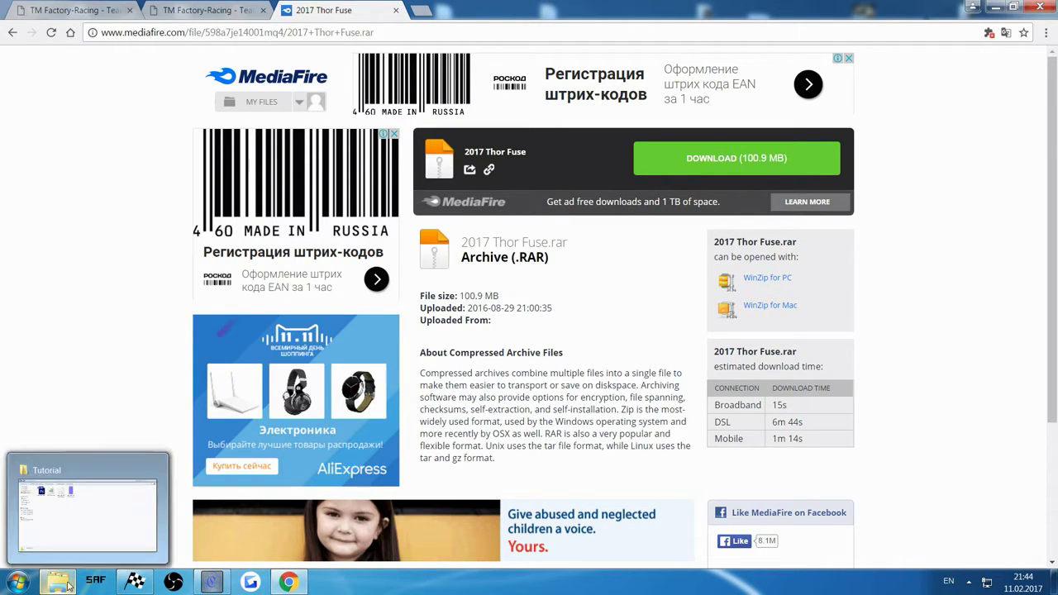
click(91, 536)
drag(606, 196, 155, 113)
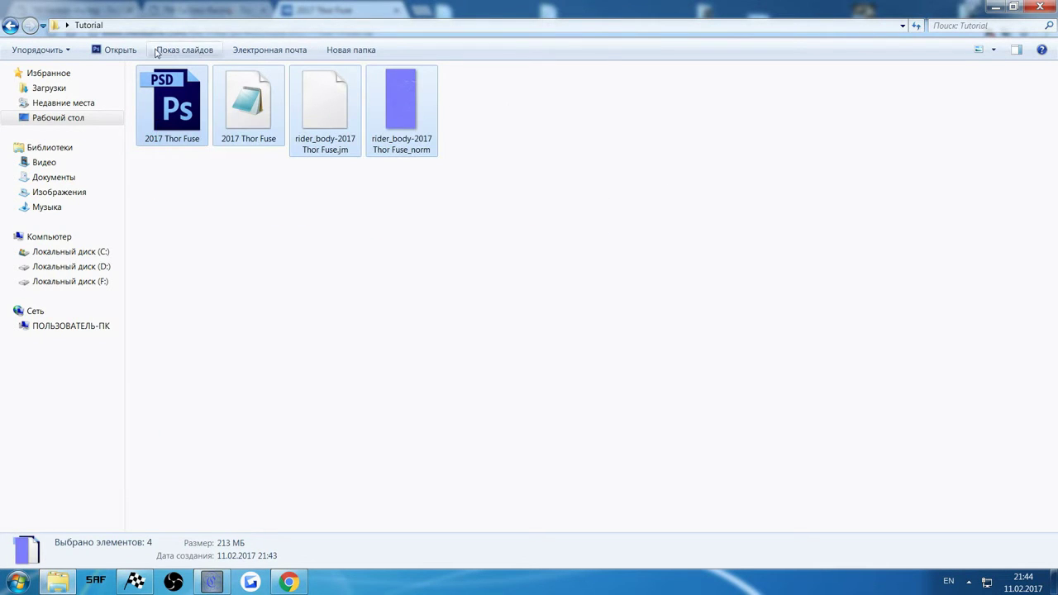
drag(578, 206, 248, 206)
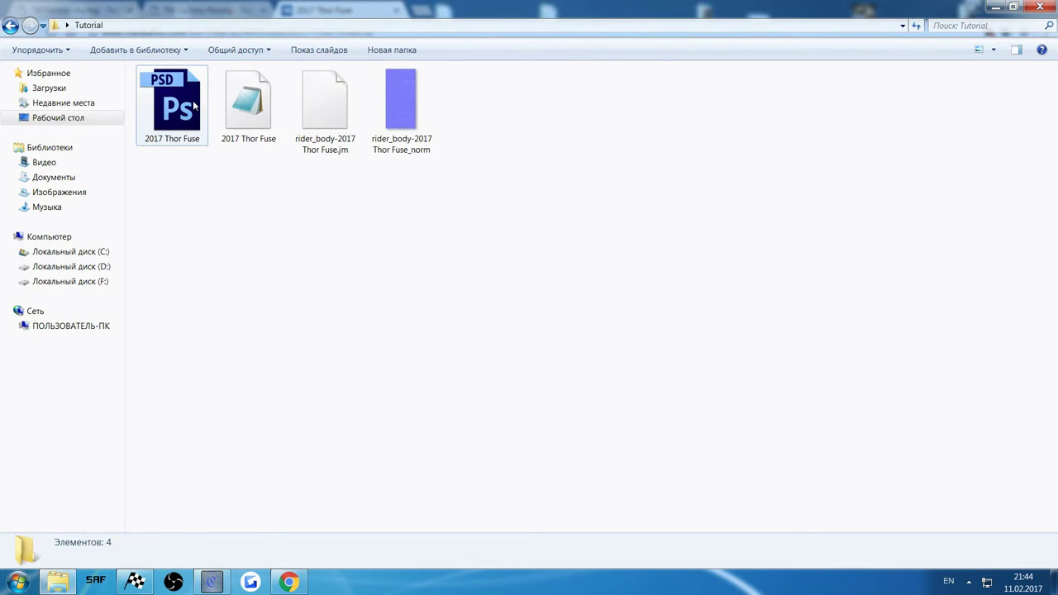
click(194, 104)
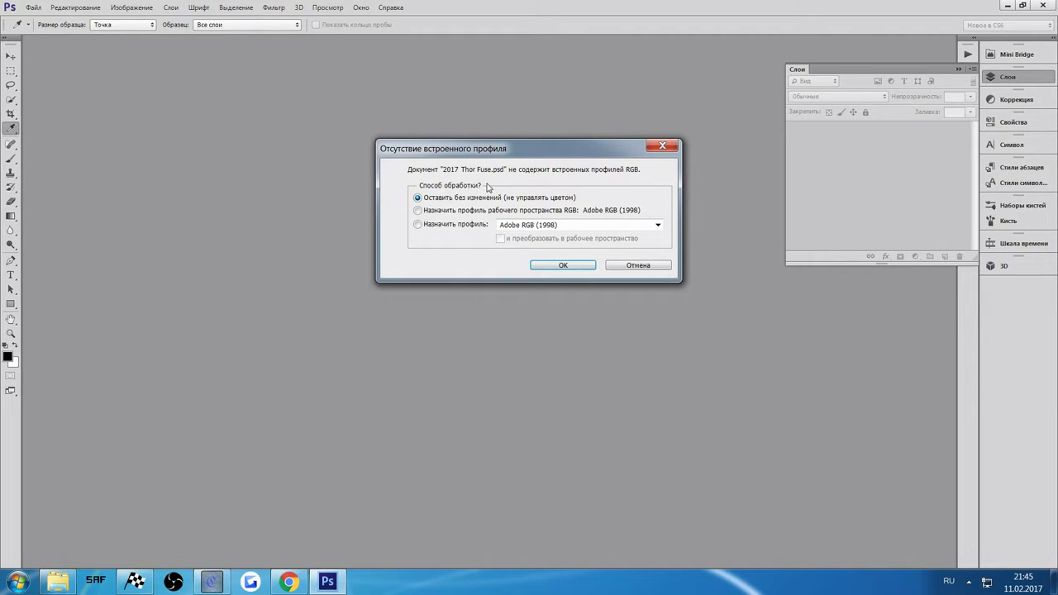
click(569, 264)
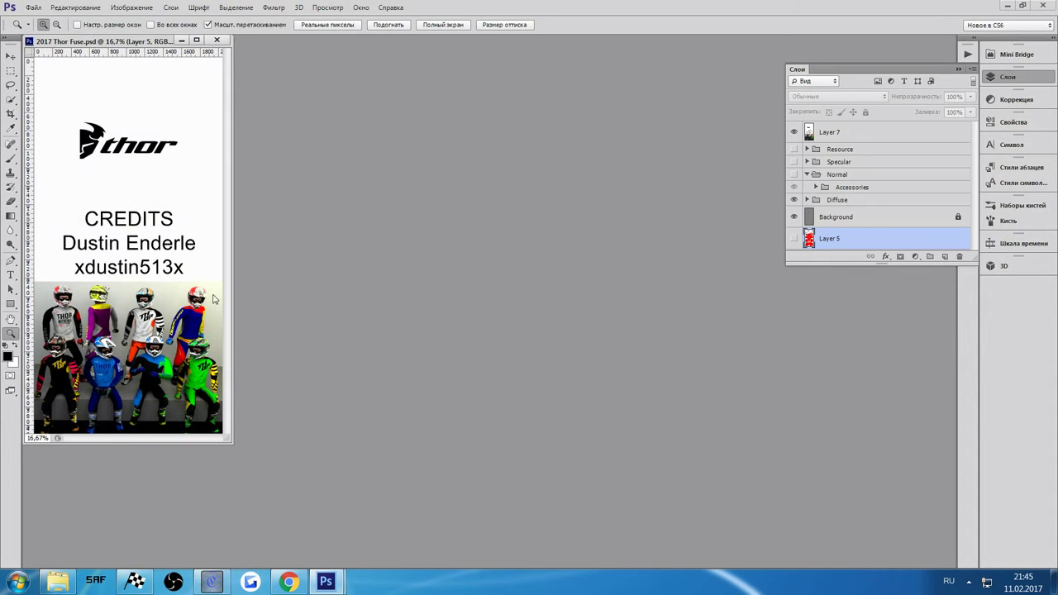
Enlarge the document window and delete Layer 7, which holds the Thor logo and credits
drag(233, 442, 505, 488)
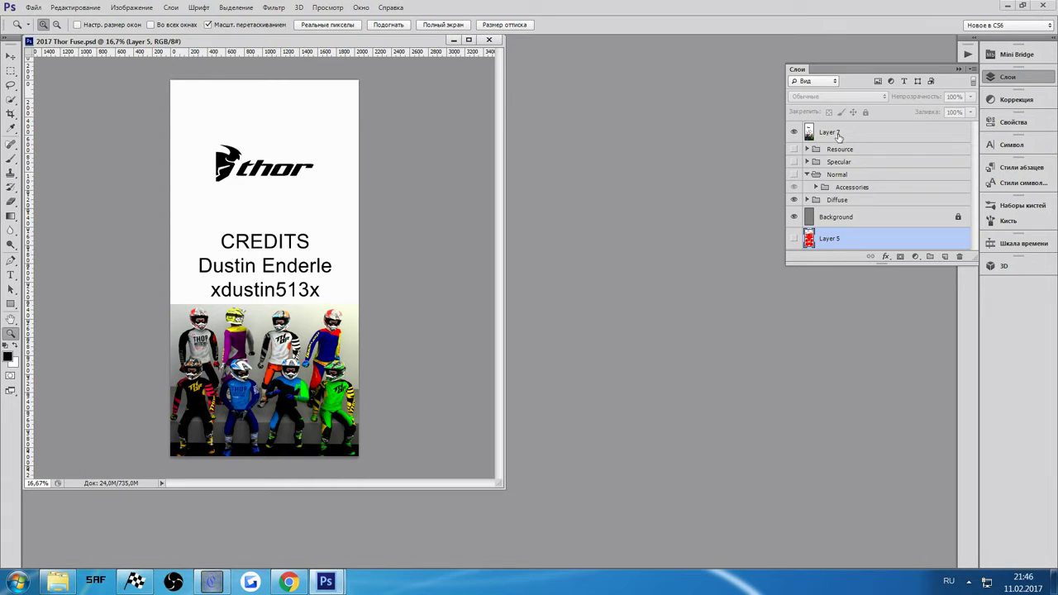
click(830, 133)
click(1003, 79)
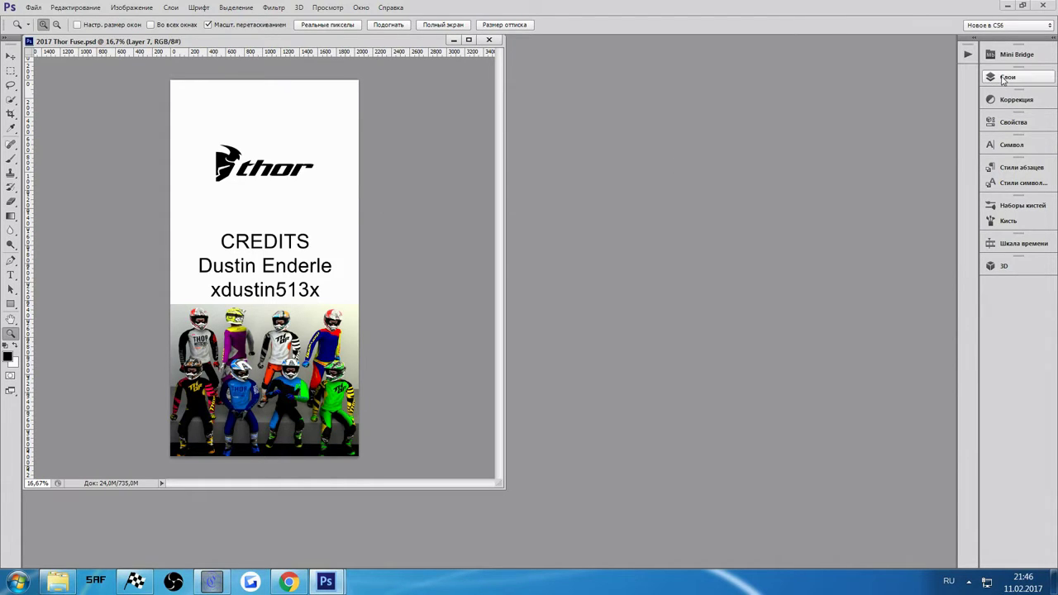
click(1025, 80)
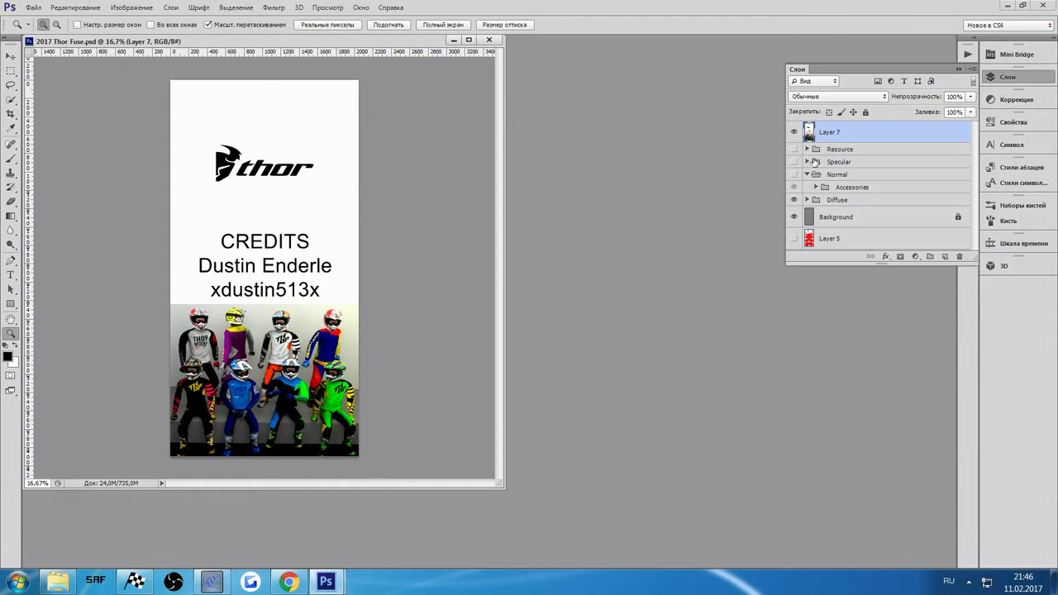
key(Delete)
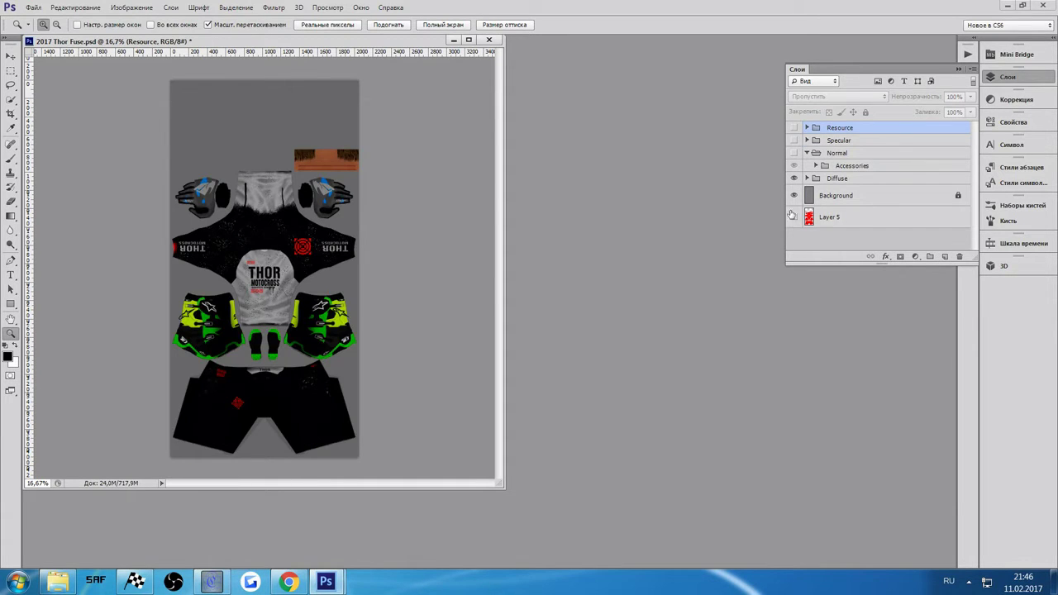
Expand the Gear group inside Diffuse and hide the FUSE OBJECTIVE GREY/BLACK and FUSE OBJECTIVE BLUE/NAVY groups
click(806, 154)
click(806, 165)
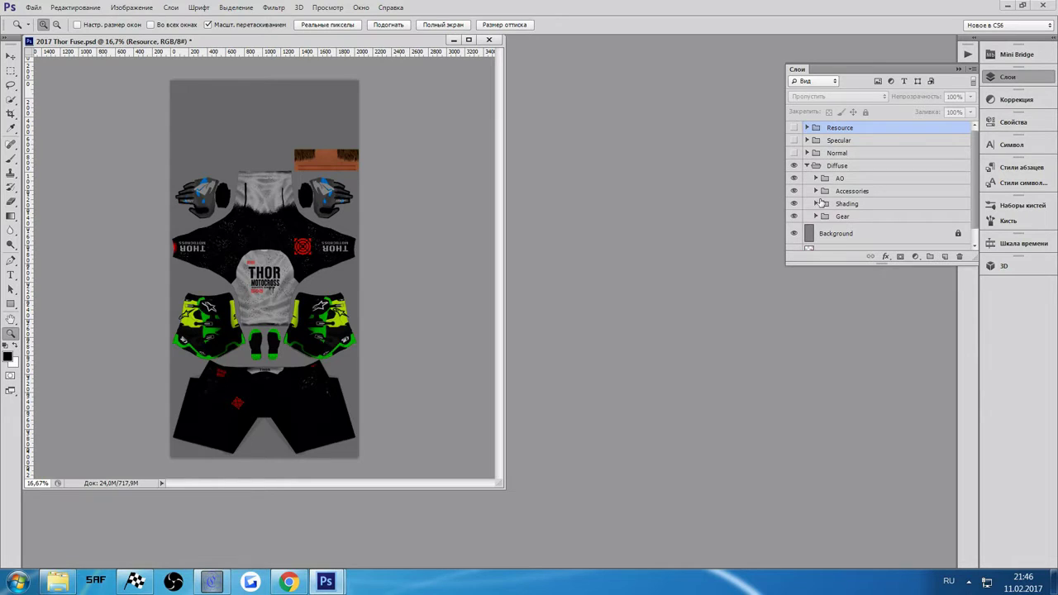
click(816, 216)
scroll(820, 215, down, 1)
scroll(821, 216, down, 1)
click(793, 190)
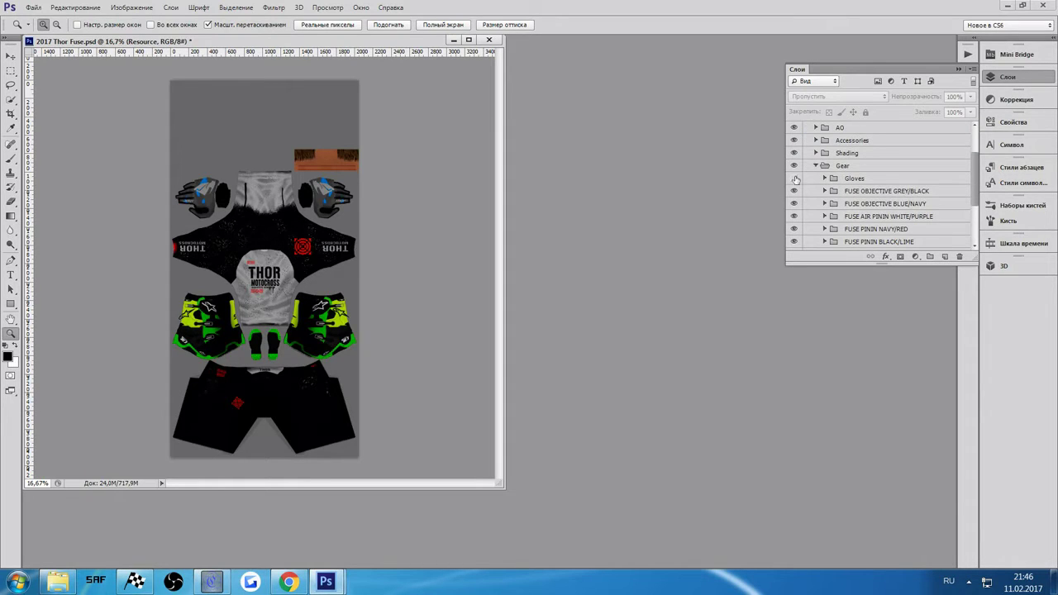
click(793, 191)
click(793, 191)
click(793, 203)
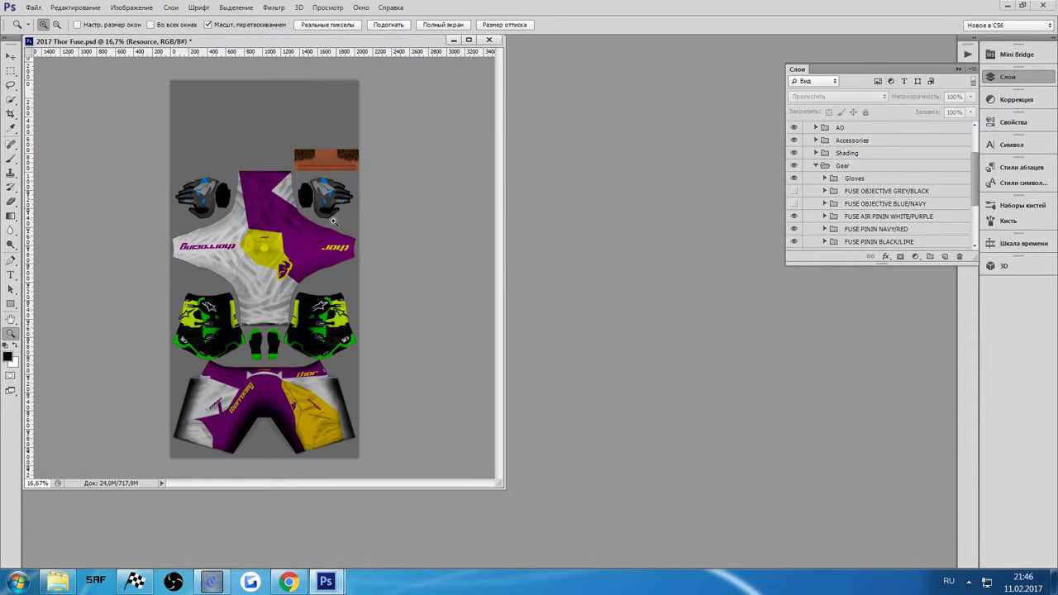
In the Gloves group, hide the VOID COVERT MIDNIGHT and SAND and the VOID AKTIV BLACK/WHITE, CACTUS, RED and MULTI gloves
drag(257, 234, 217, 235)
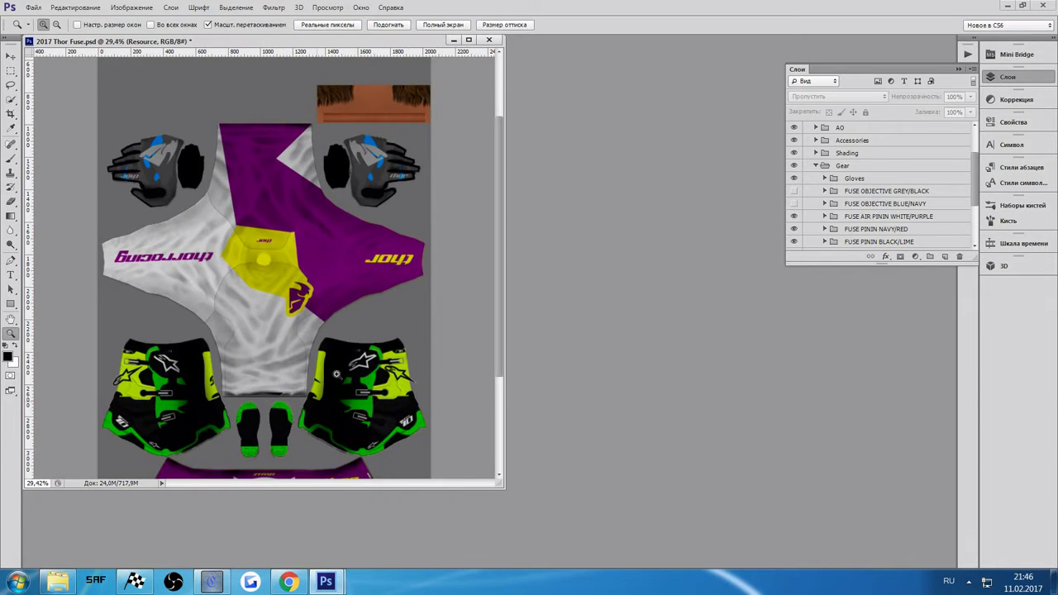
scroll(338, 375, down, 1)
scroll(338, 375, up, 1)
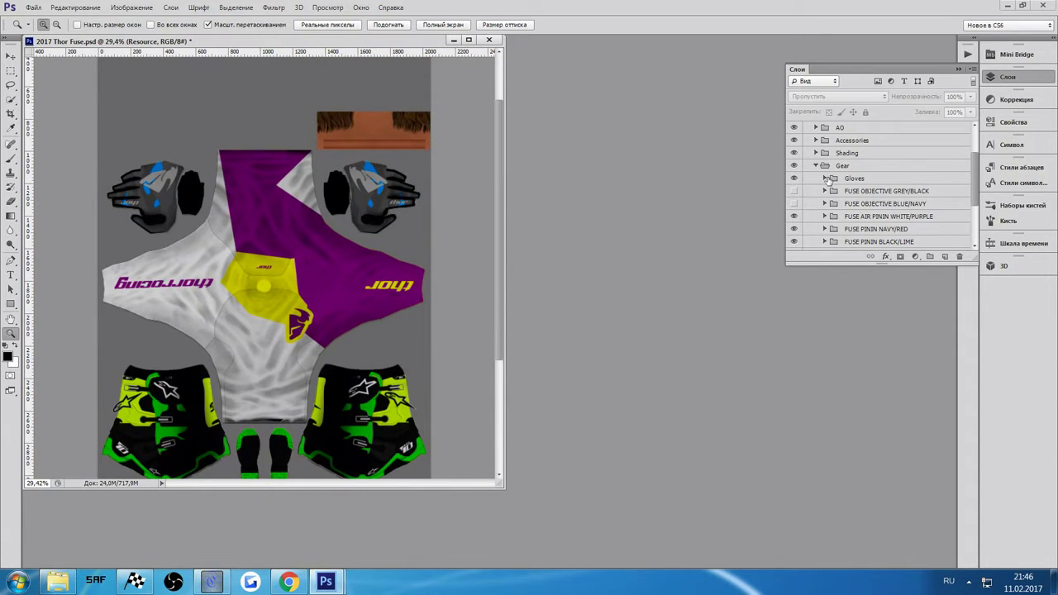
click(824, 178)
scroll(819, 185, down, 1)
click(794, 178)
click(794, 191)
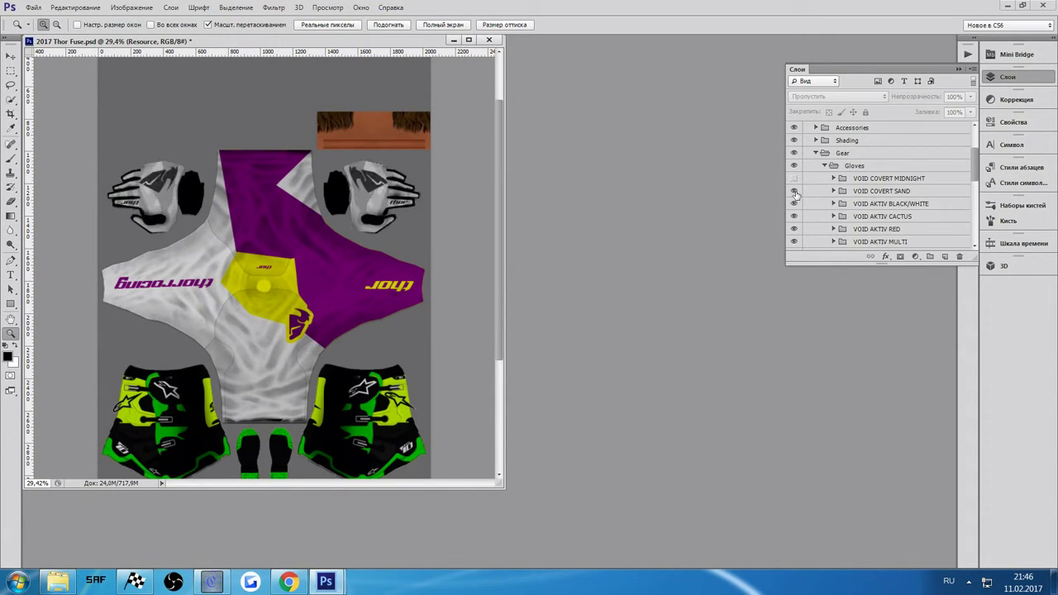
click(793, 203)
click(793, 216)
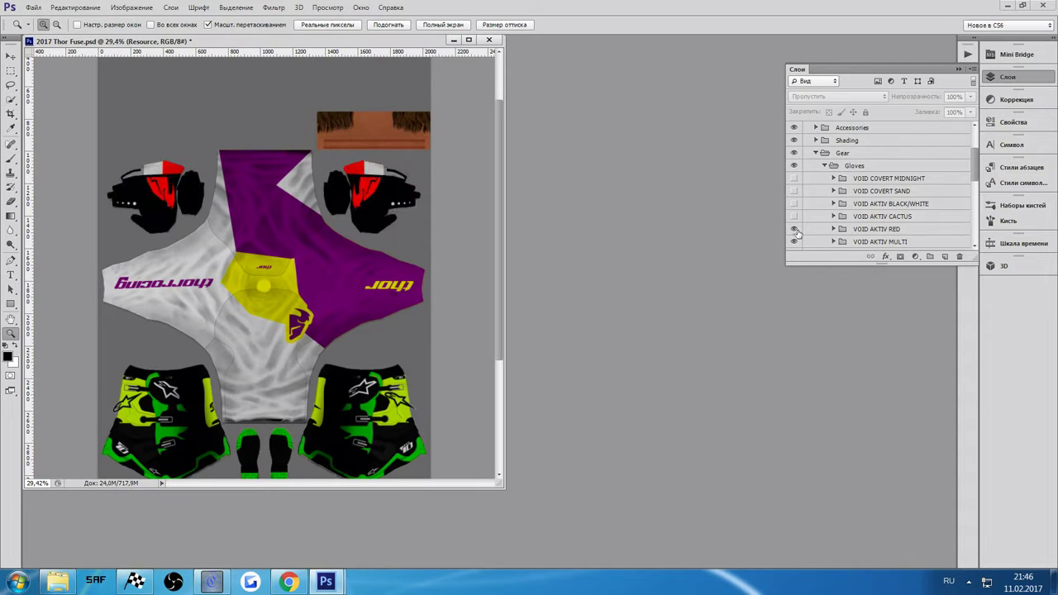
click(793, 229)
scroll(794, 221, down, 2)
click(794, 216)
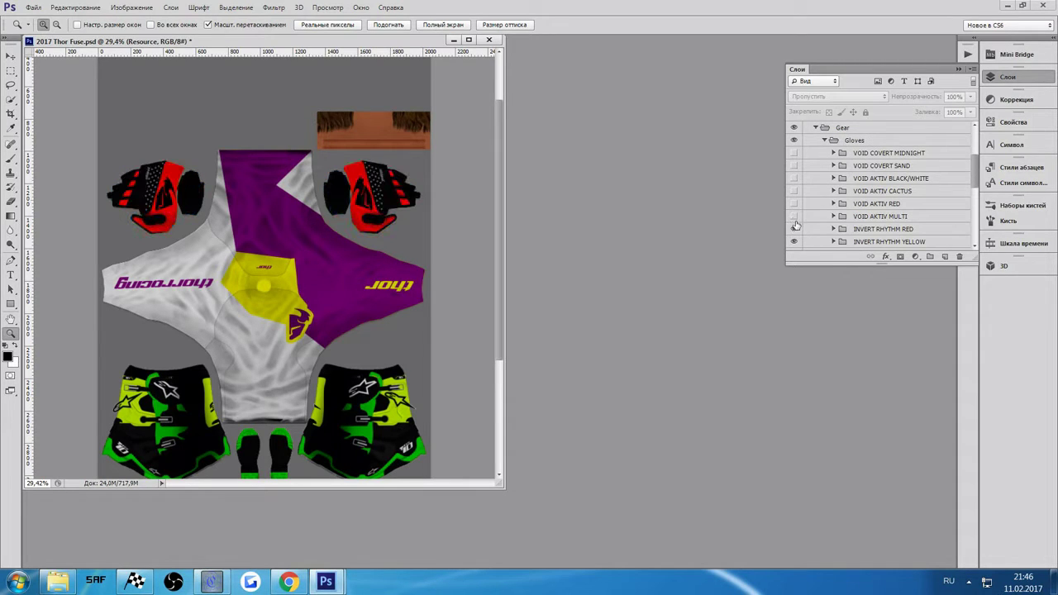
Hide the INVERT RHYTHM RED and YELLOW and INVERT PIX BLUE and GREEN gloves, leaving VOID DAZZ WHITE on display
click(793, 229)
scroll(794, 230, down, 1)
click(793, 228)
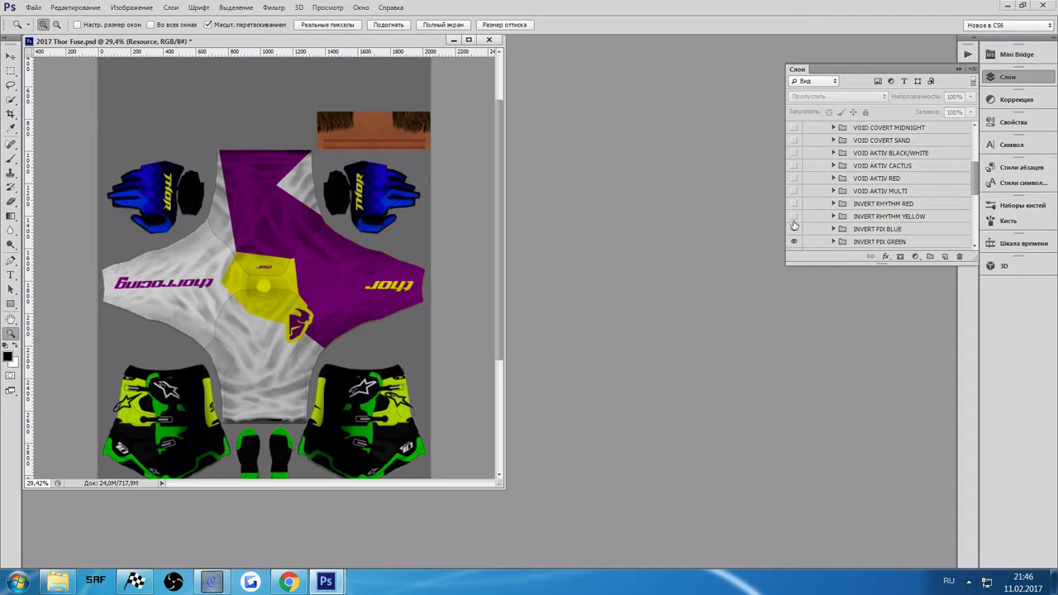
scroll(793, 229, down, 1)
click(793, 229)
scroll(793, 232, down, 1)
click(793, 229)
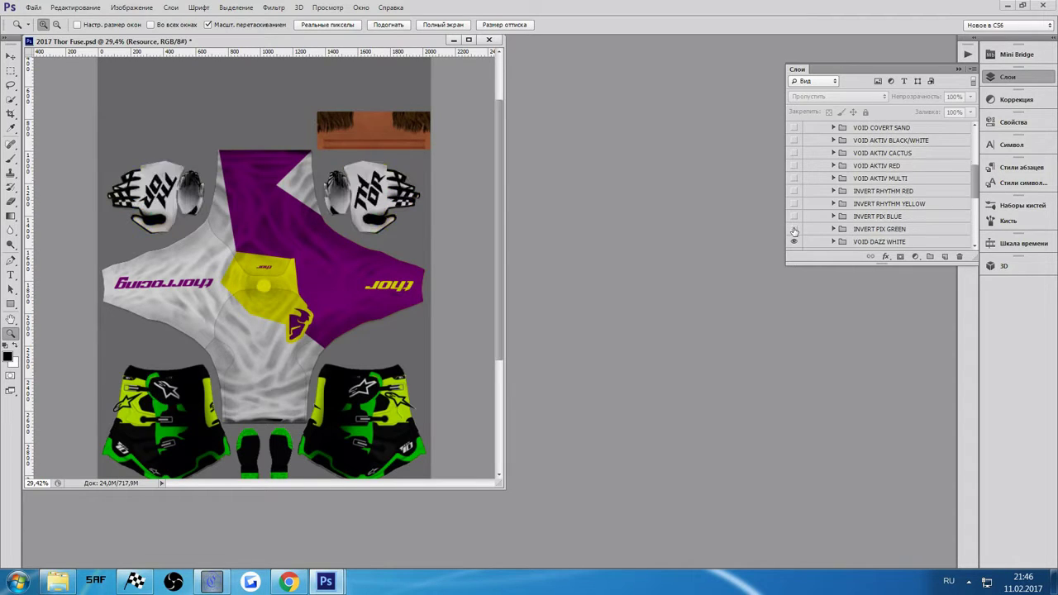
scroll(323, 312, down, 1)
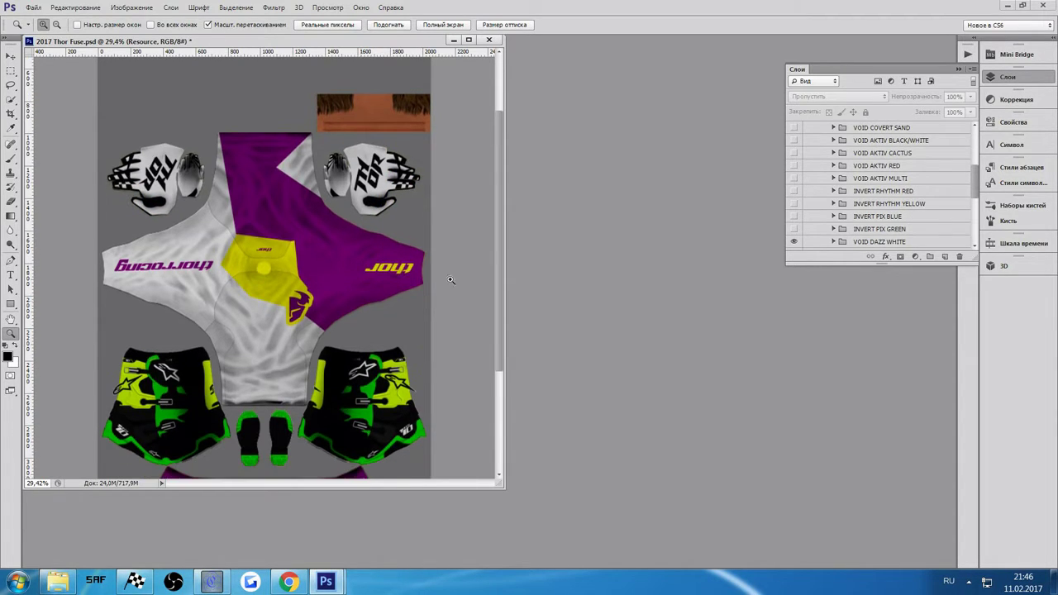
Collapse the Gear group, expand Boots inside Accessories, and hide the Tech 10 Coco's creations boots
scroll(799, 196, up, 5)
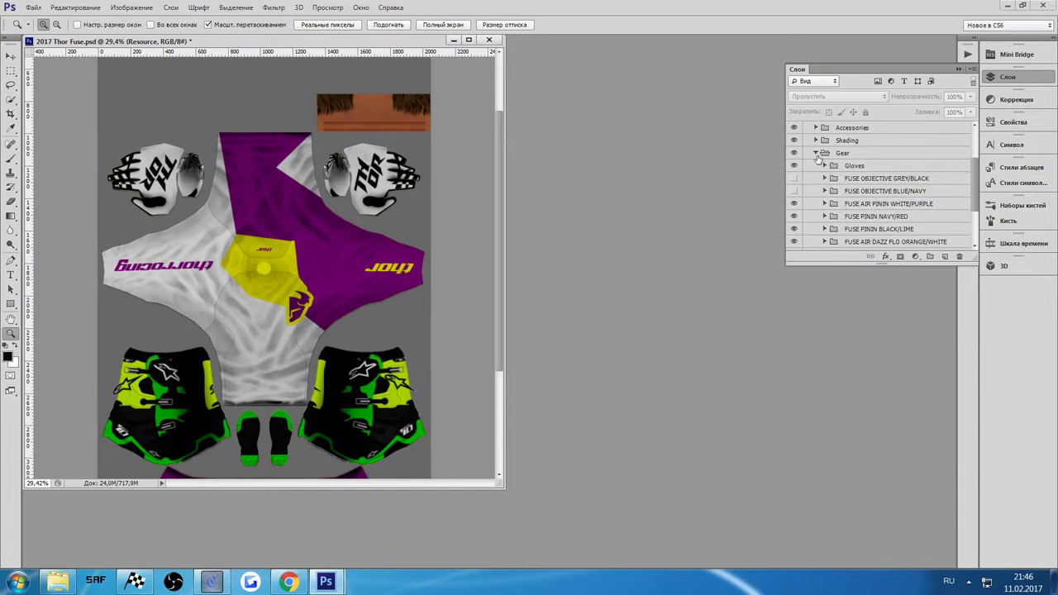
click(816, 154)
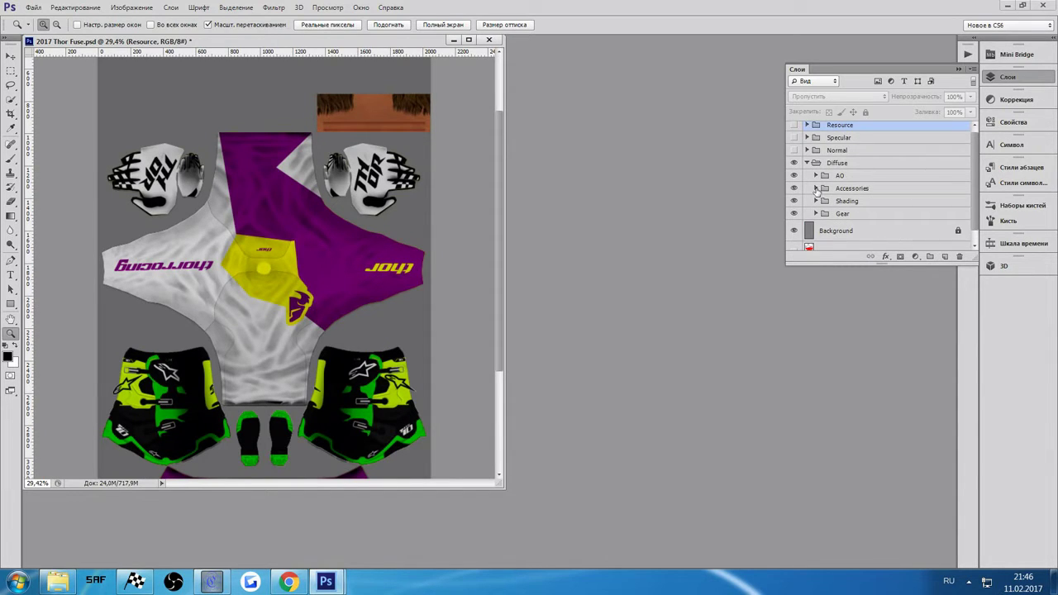
click(816, 188)
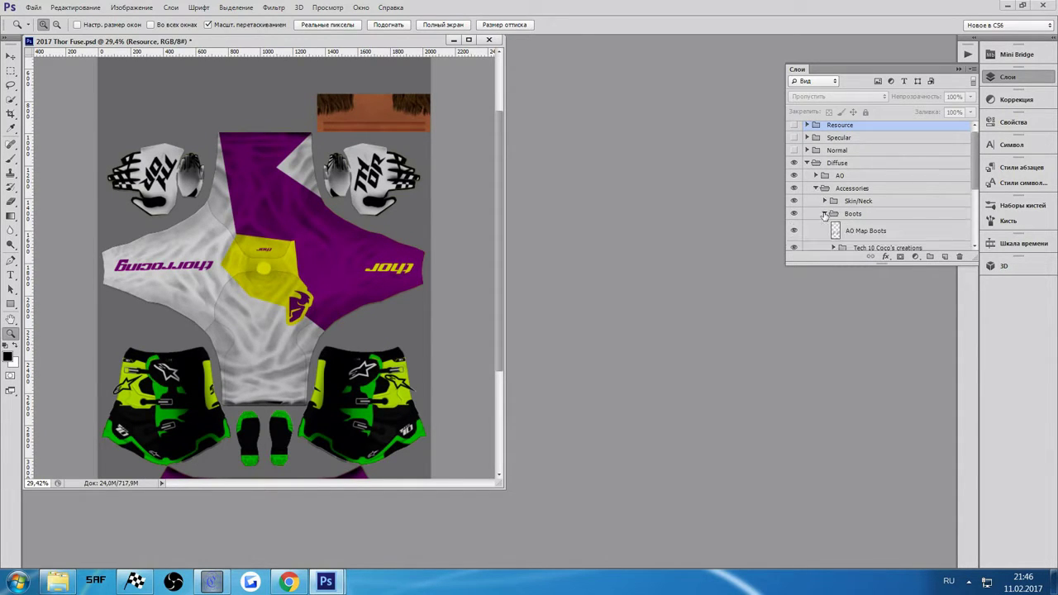
scroll(825, 215, down, 1)
scroll(825, 215, down, 1)
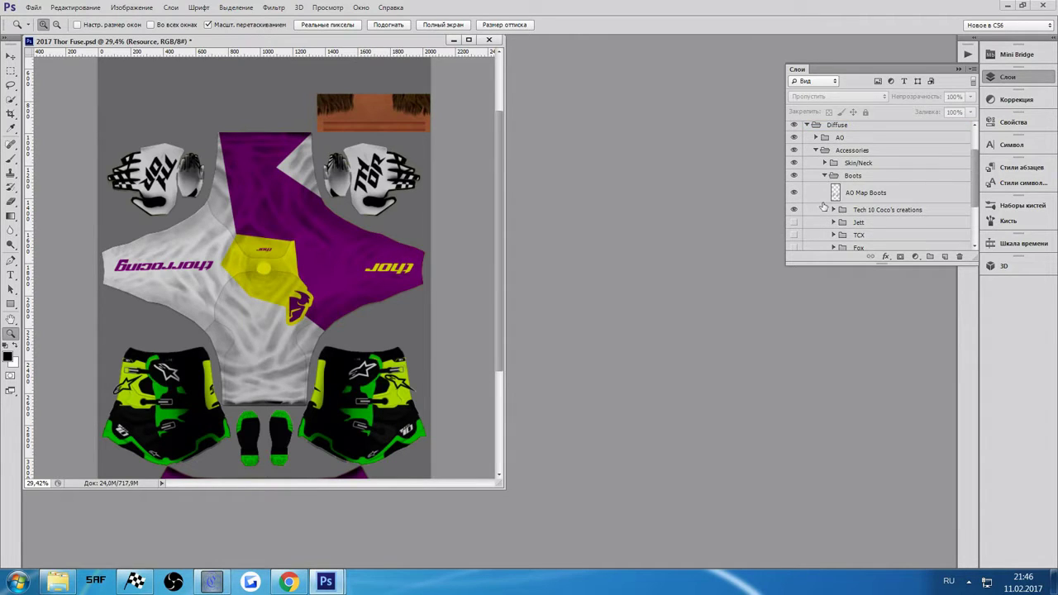
scroll(824, 207, down, 1)
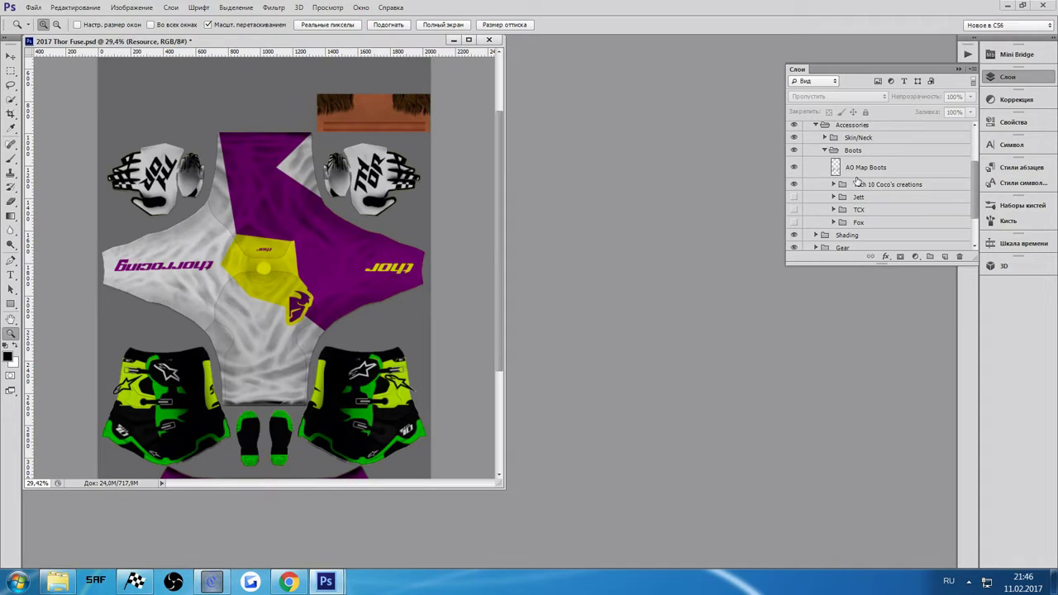
click(795, 185)
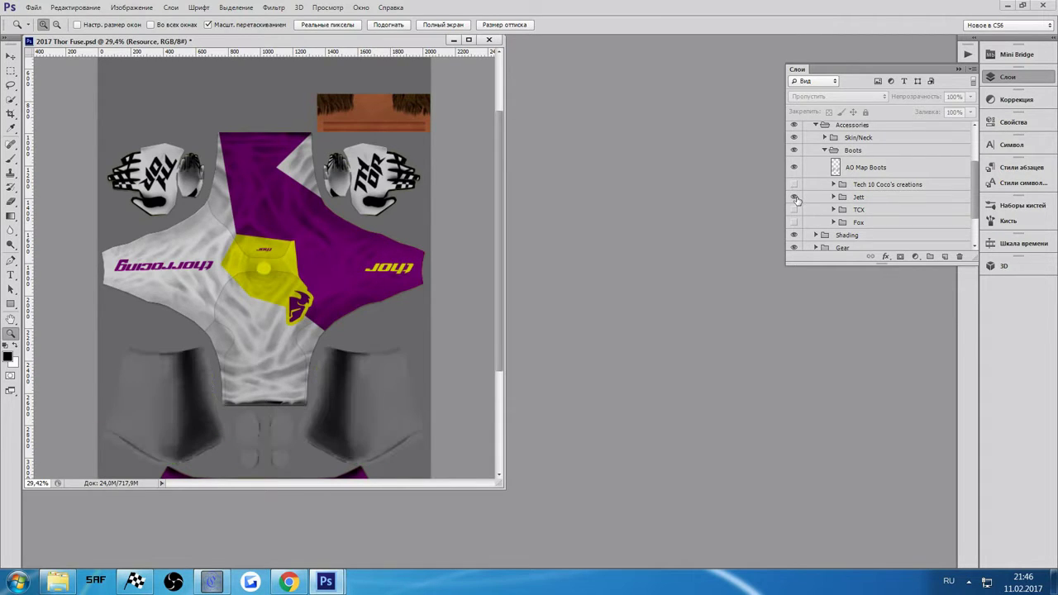
Preview the Jett, TCX and Fox boots one after another, hiding each again
click(794, 196)
click(794, 196)
click(794, 211)
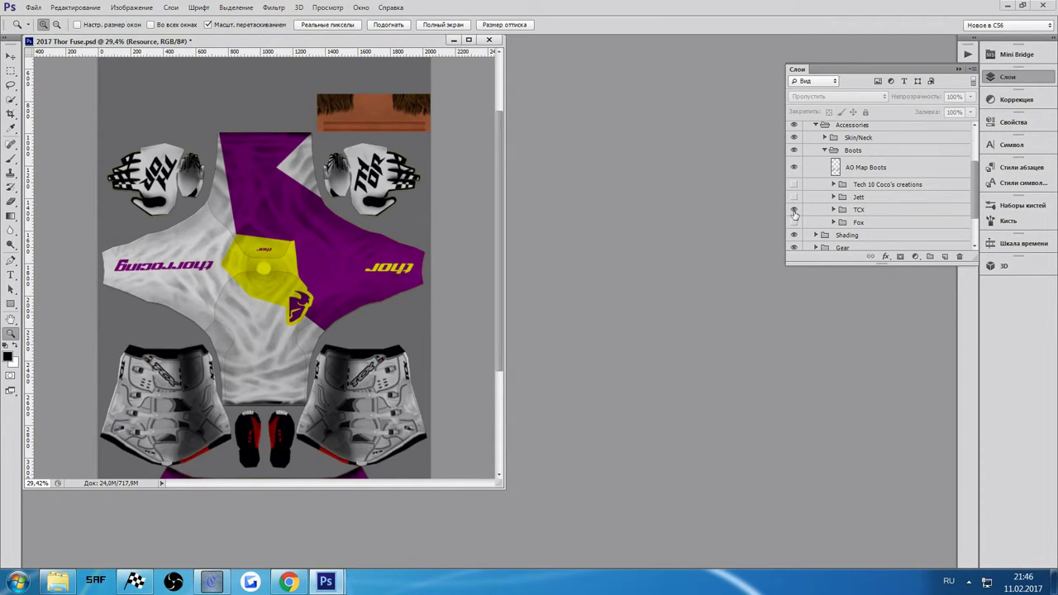
click(794, 210)
click(794, 222)
click(794, 223)
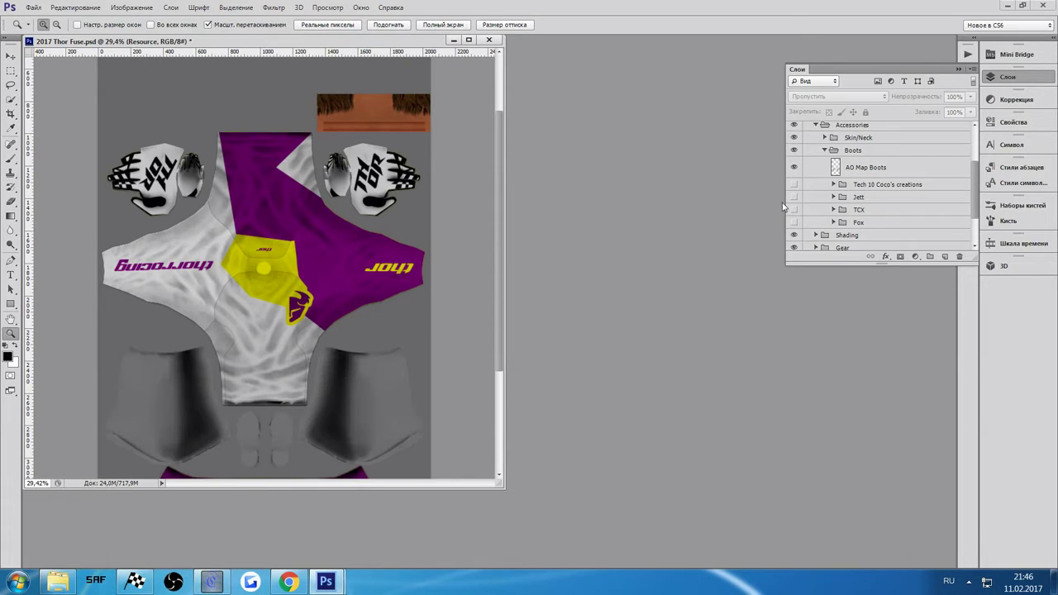
Show the Tech 10 Coco's creations boots, expand that group and hide its Flourescent Green Black variant
click(794, 185)
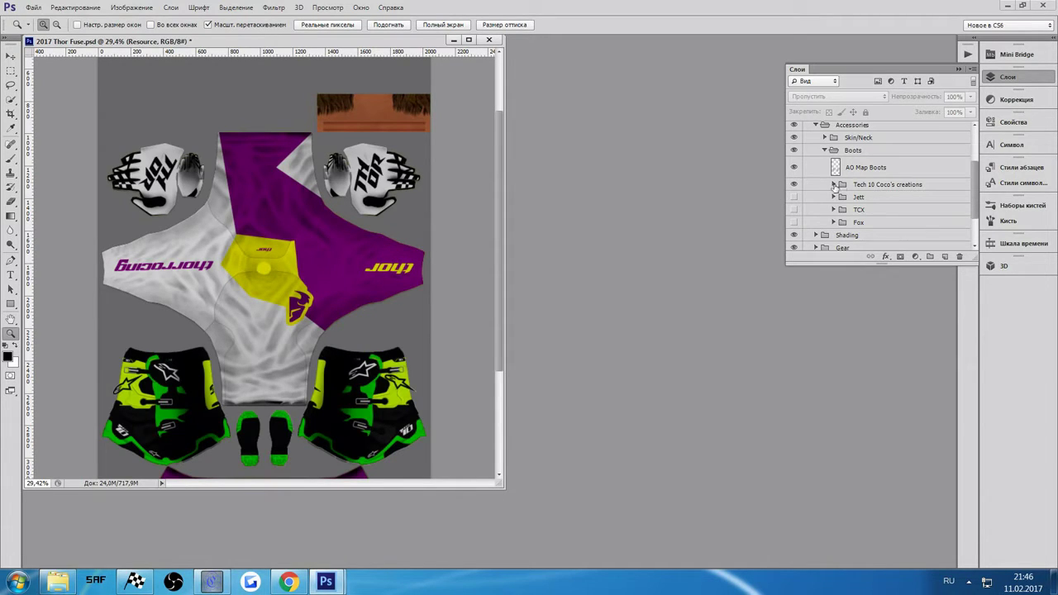
click(833, 185)
scroll(827, 190, down, 2)
click(795, 187)
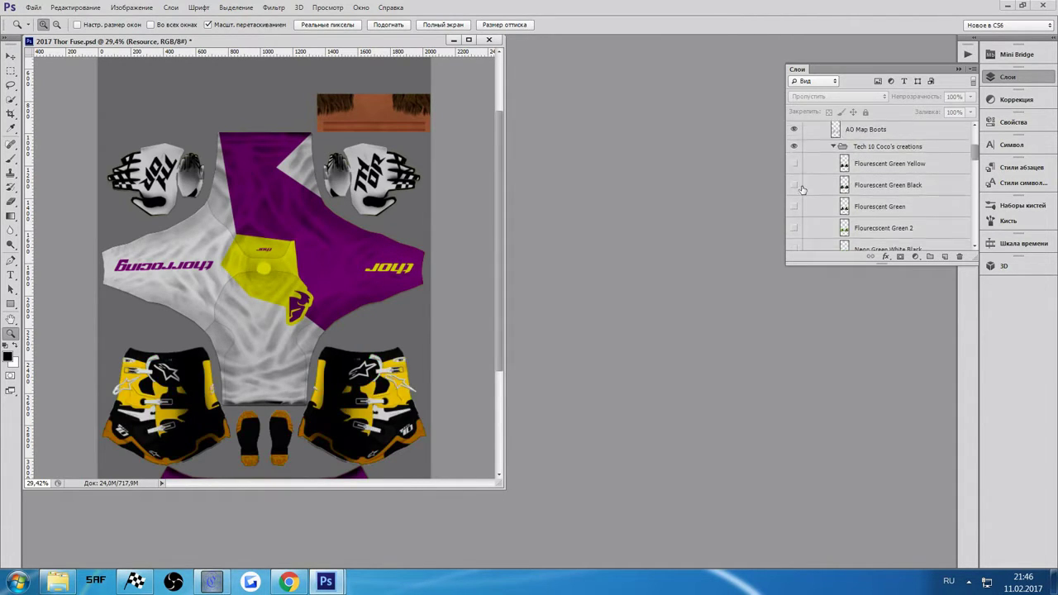
Hide the Yellow Gold and Orange boot variants, leaving the White Tech 10 boots on display
scroll(801, 190, down, 8)
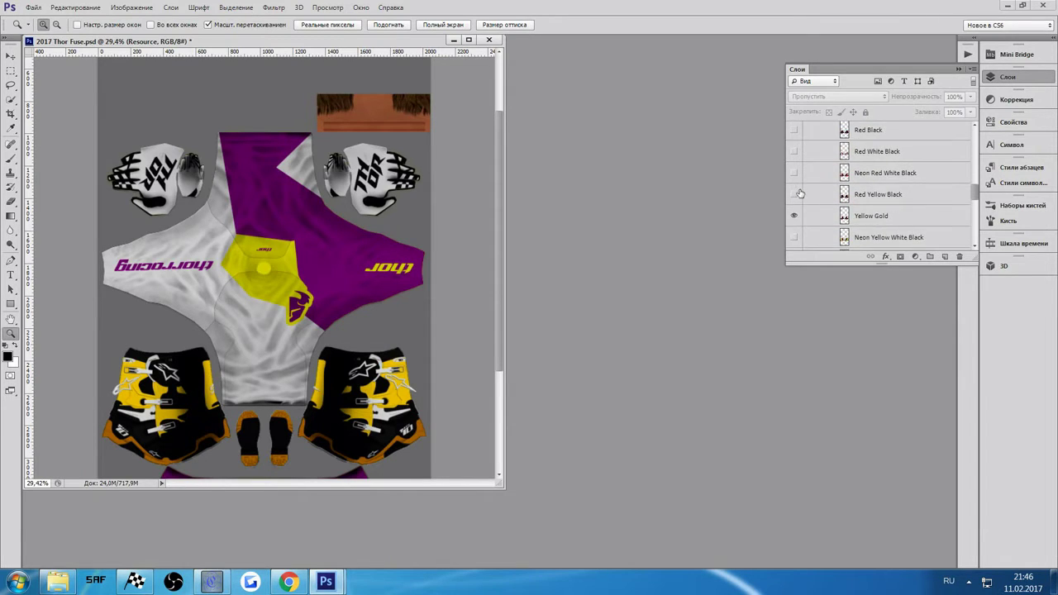
click(794, 205)
scroll(797, 215, down, 3)
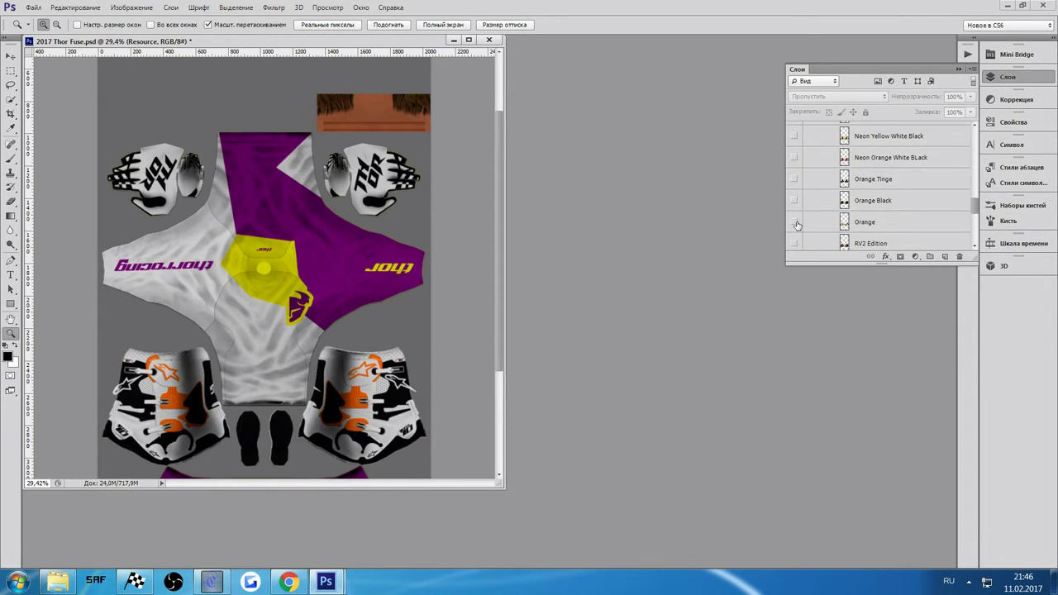
click(795, 223)
scroll(797, 217, down, 3)
click(793, 199)
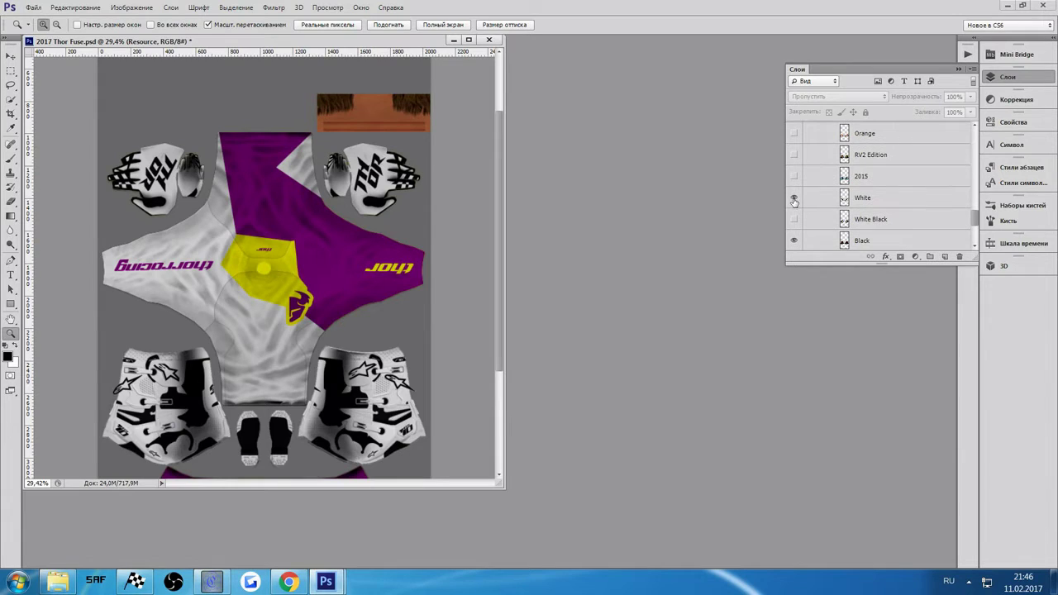
Examine the gear layout with the chosen gloves, jersey, boots and pants together
scroll(404, 270, down, 5)
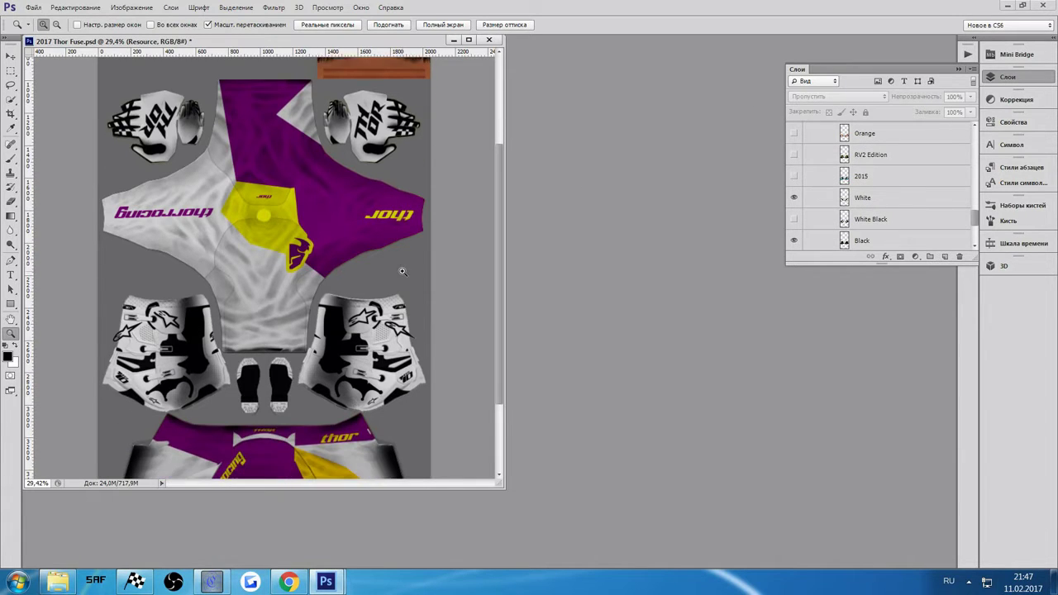
scroll(404, 270, up, 2)
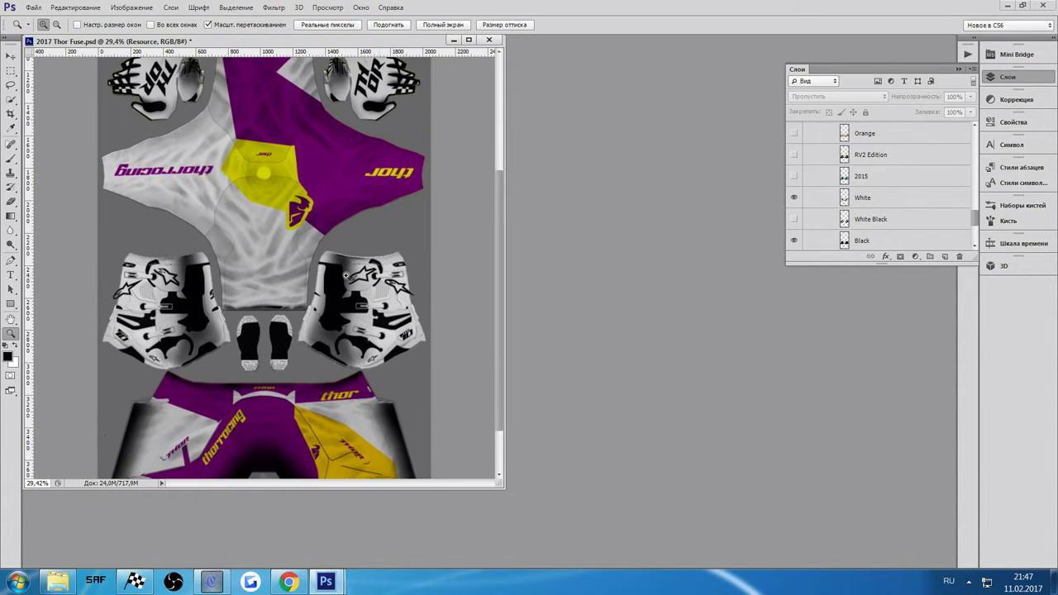
scroll(248, 268, up, 2)
scroll(318, 298, down, 4)
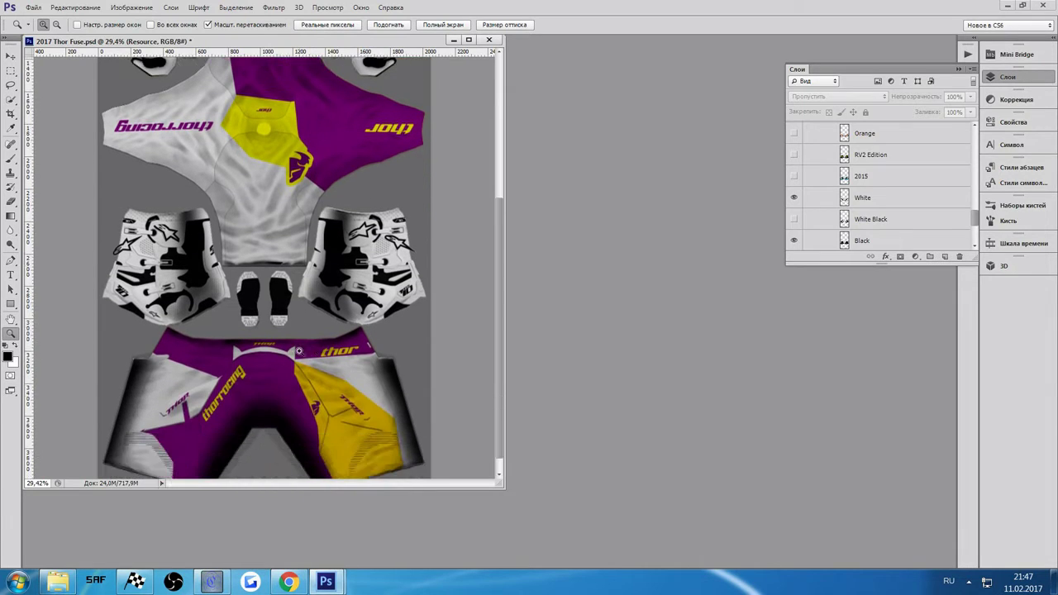
scroll(454, 293, up, 2)
scroll(909, 185, up, 6)
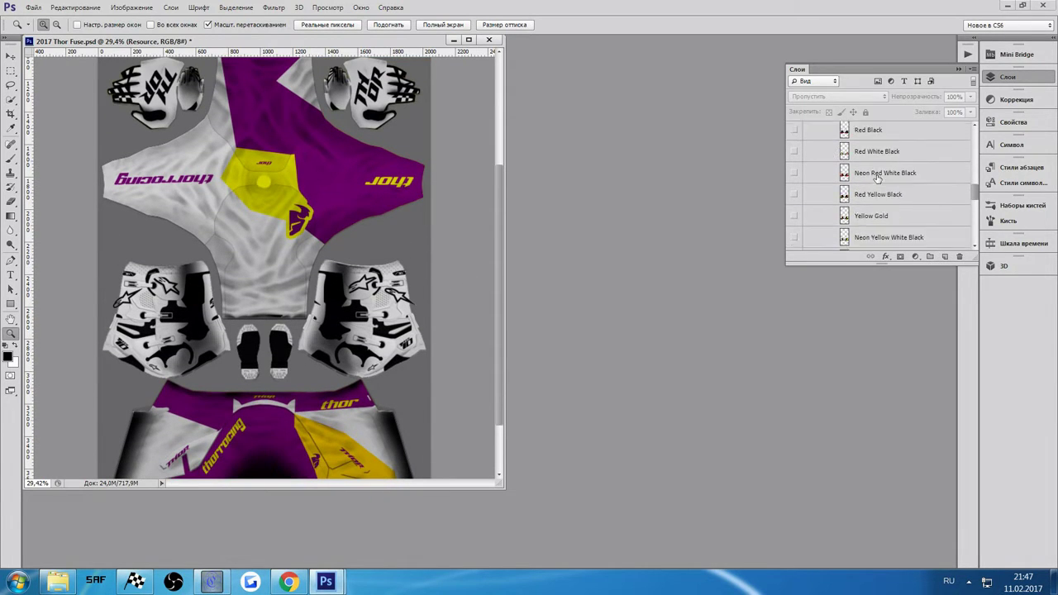
scroll(215, 212, up, 2)
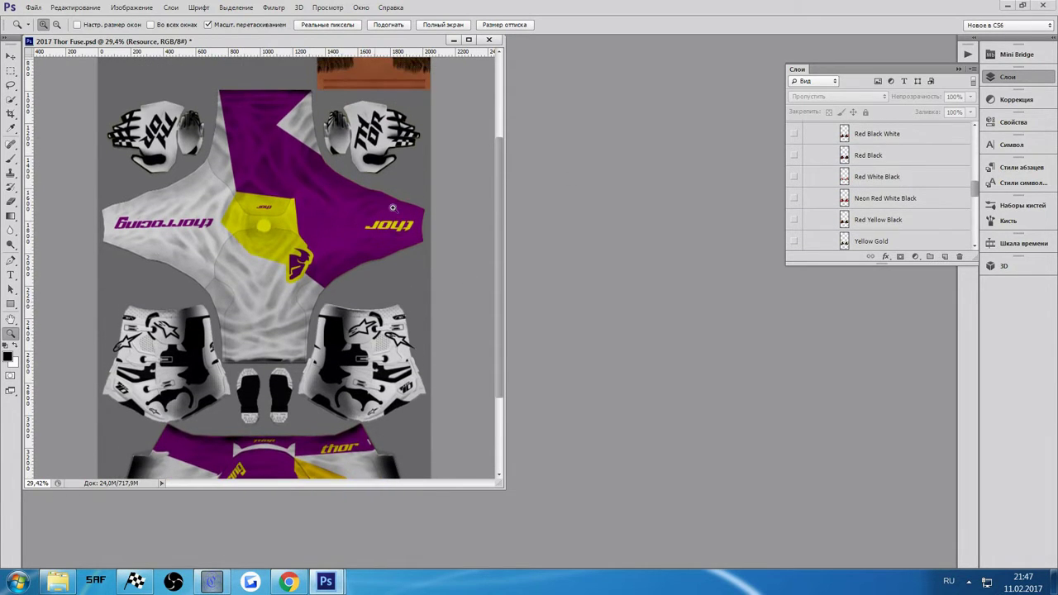
scroll(286, 259, down, 3)
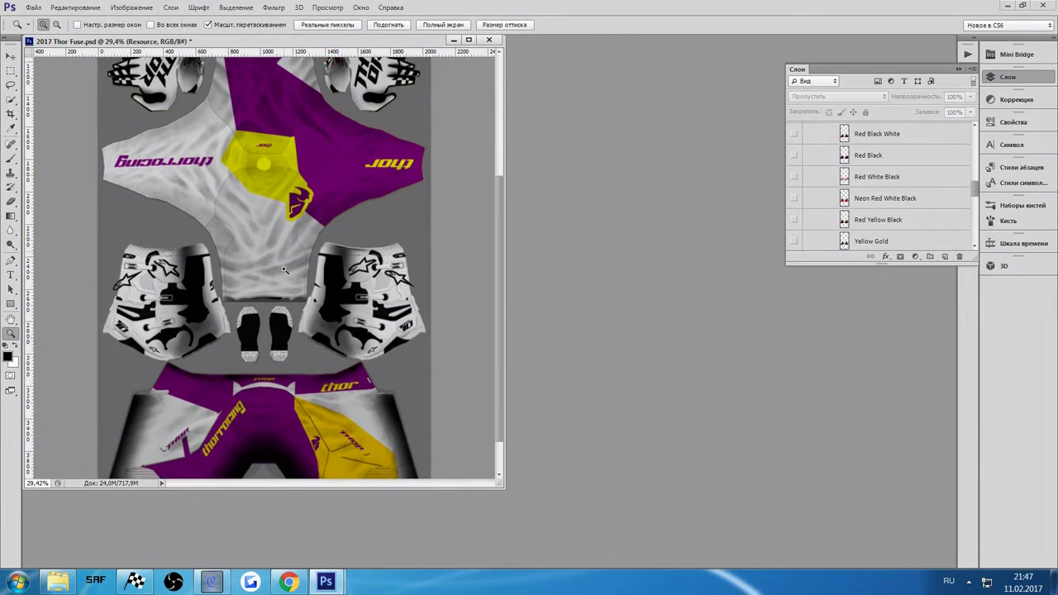
scroll(844, 187, up, 1)
Collapse the Tech 10 Coco's creations, Boots and Accessories groups, and select the Gear group
scroll(845, 187, up, 10)
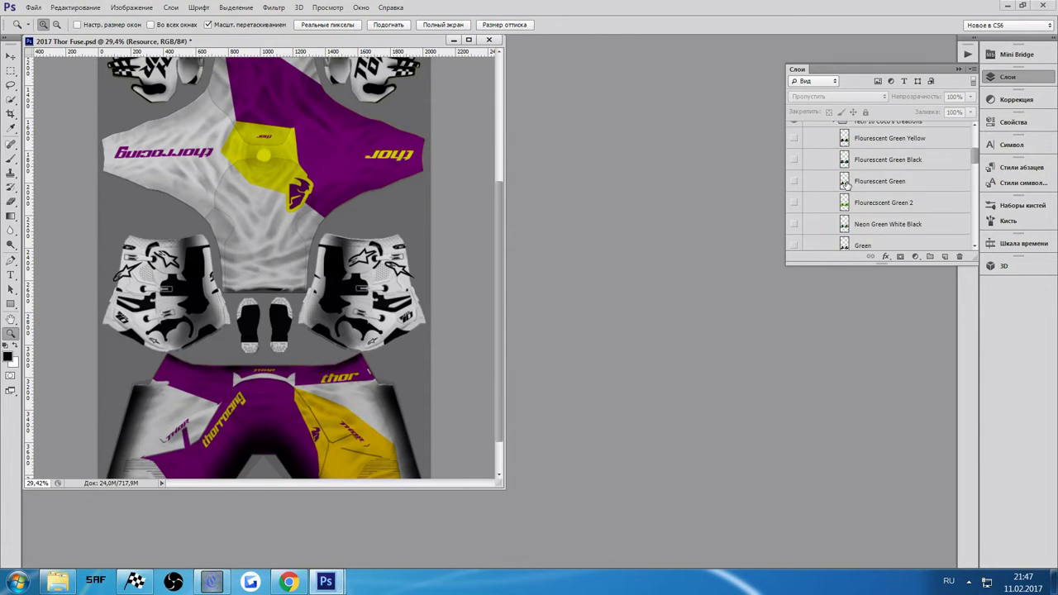
click(834, 172)
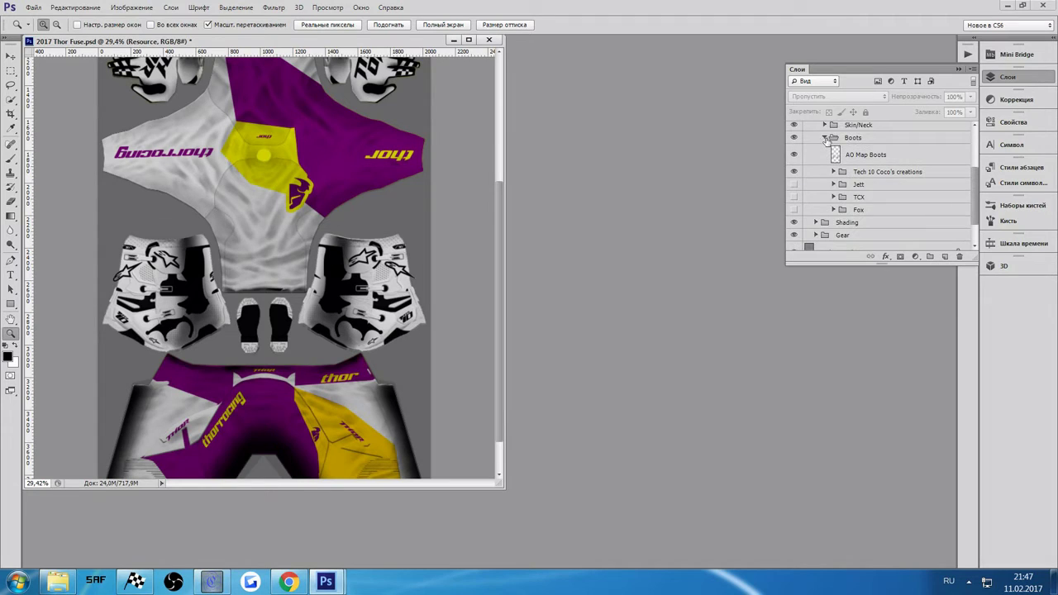
click(824, 137)
click(816, 150)
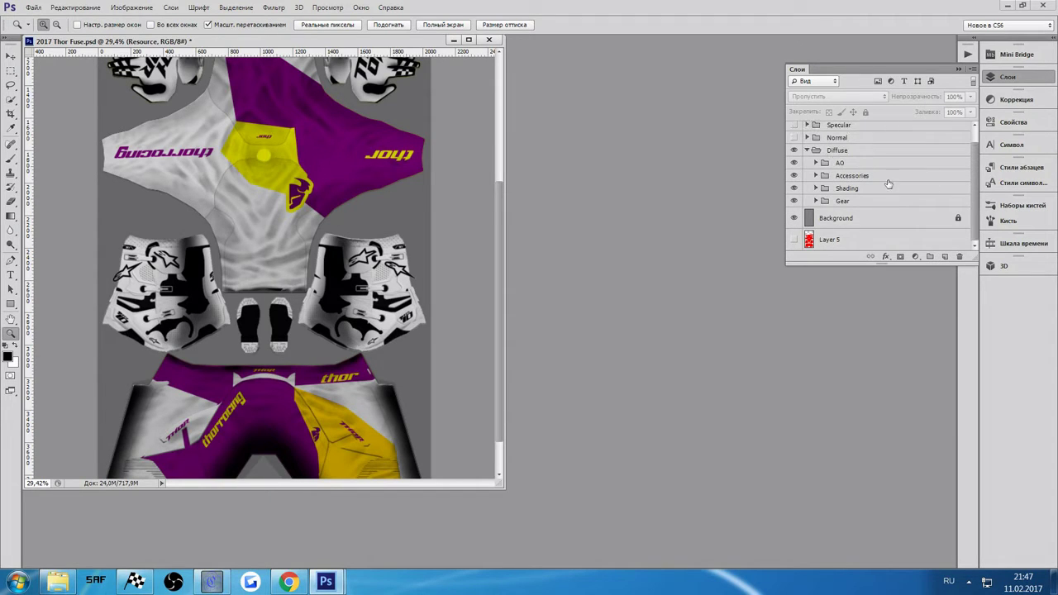
click(871, 202)
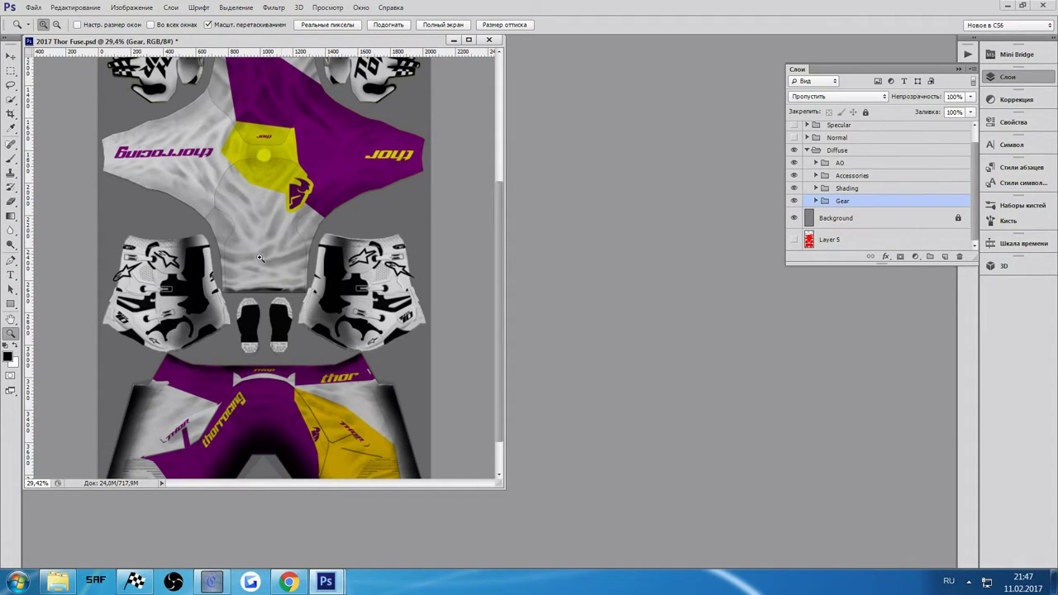
Rotate the whole image 180° so the jersey lettering reads upright
scroll(239, 217, up, 2)
click(143, 5)
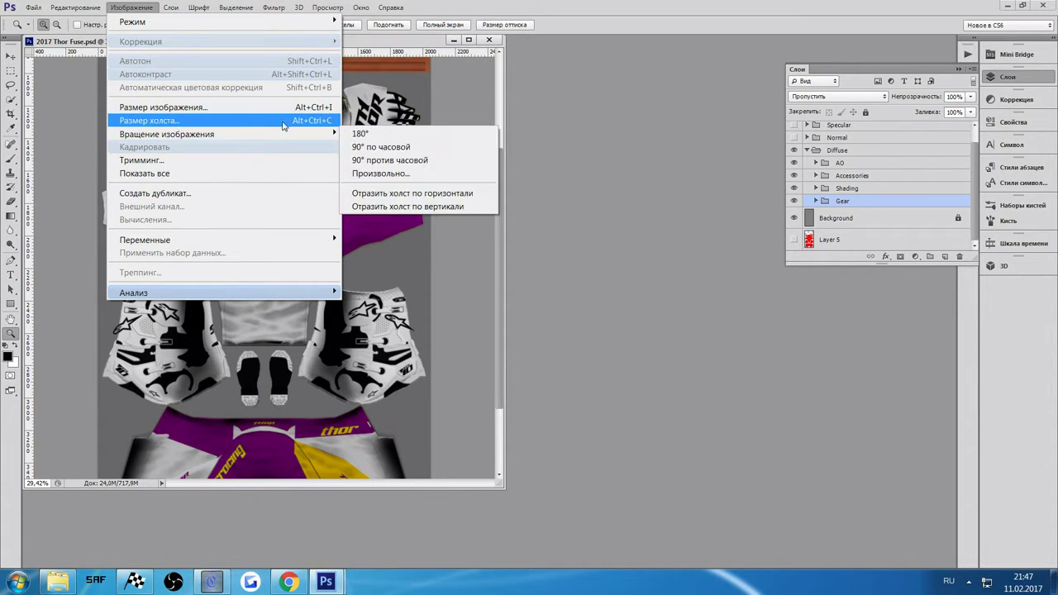
key(Escape)
key(Escape)
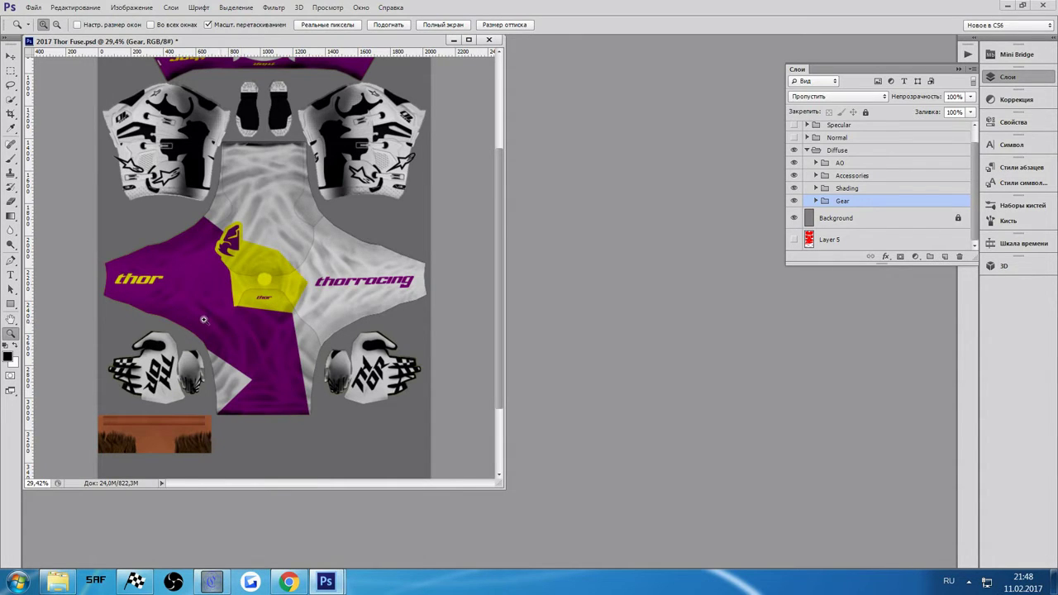
Create a text box across the purple and yellow areas of the jersey and enter the rider's surname in it
mouse_move(203, 321)
mouse_down()
mouse_move(231, 315)
mouse_move(221, 316)
mouse_up()
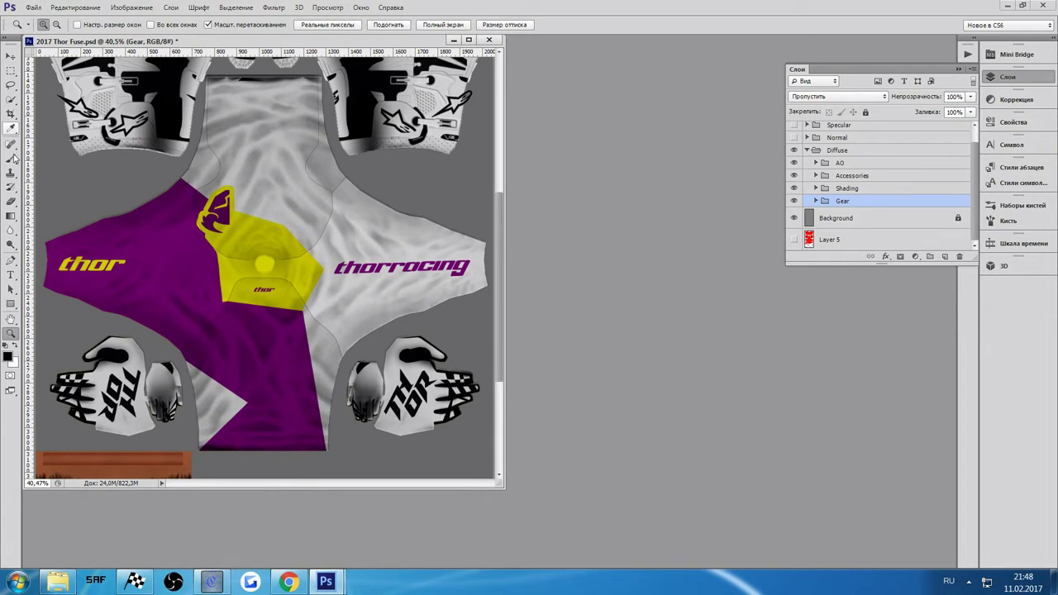
click(12, 280)
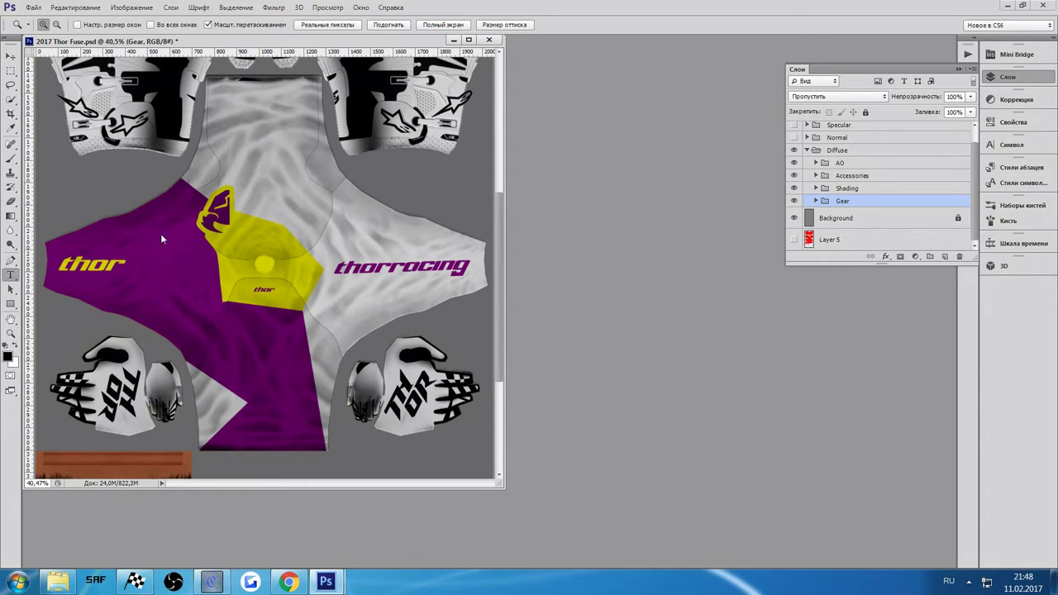
drag(151, 229, 223, 258)
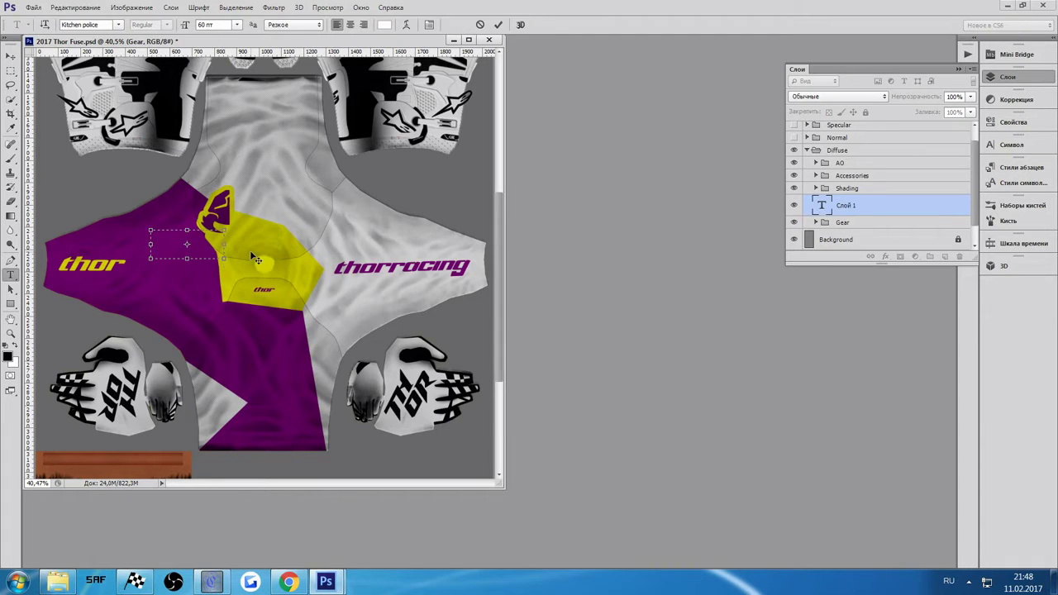
key(alt+shift)
text(kur)
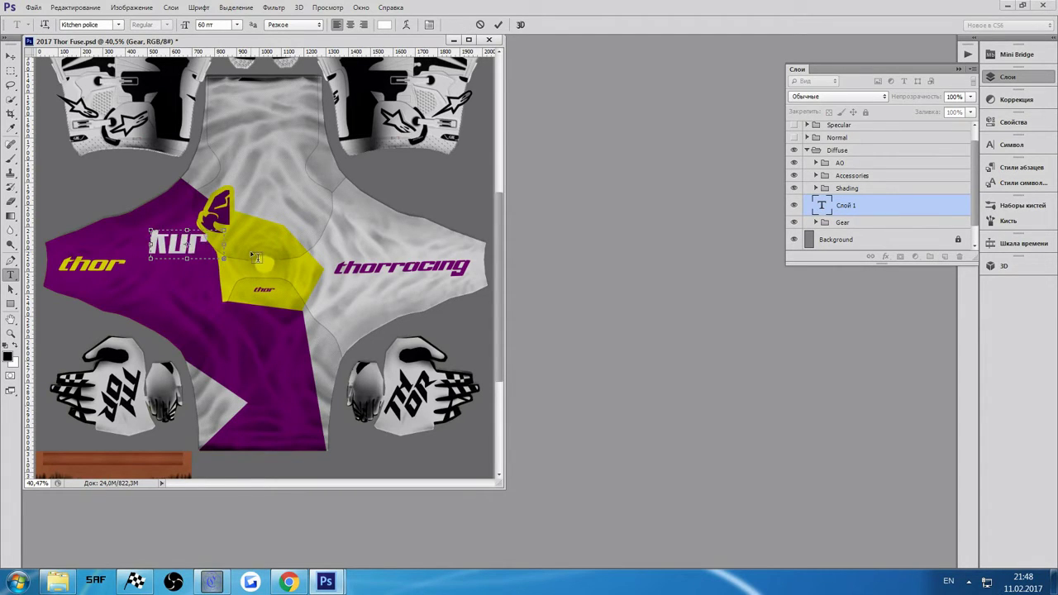
key(BackSpace)
text(-)
Set the surname's font to Impact, shrink the text frame to fit the word and commit the text
drag(224, 261, 149, 244)
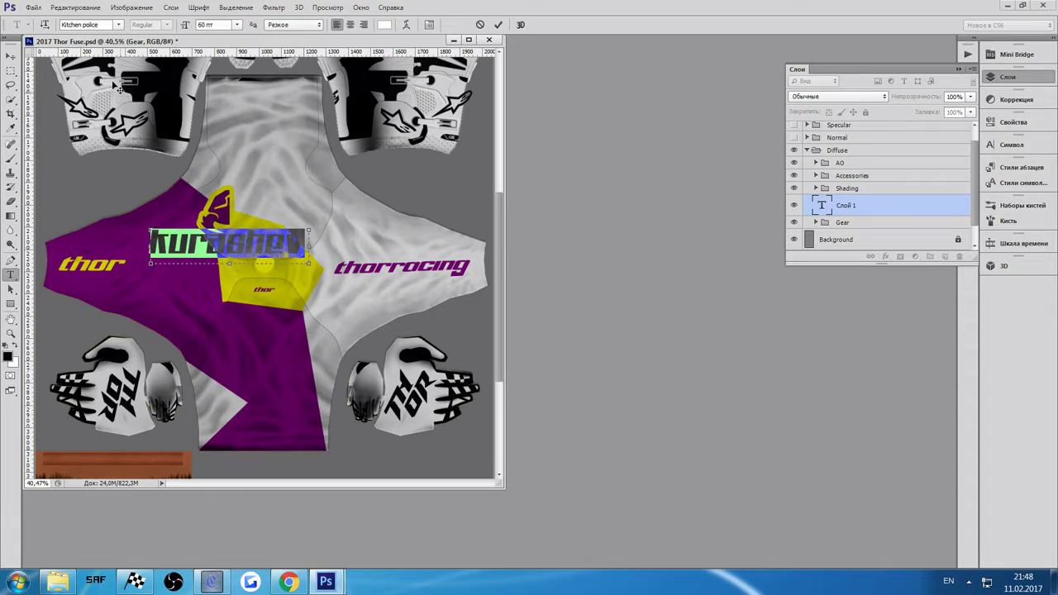
click(101, 24)
text(Impact)
key(Return)
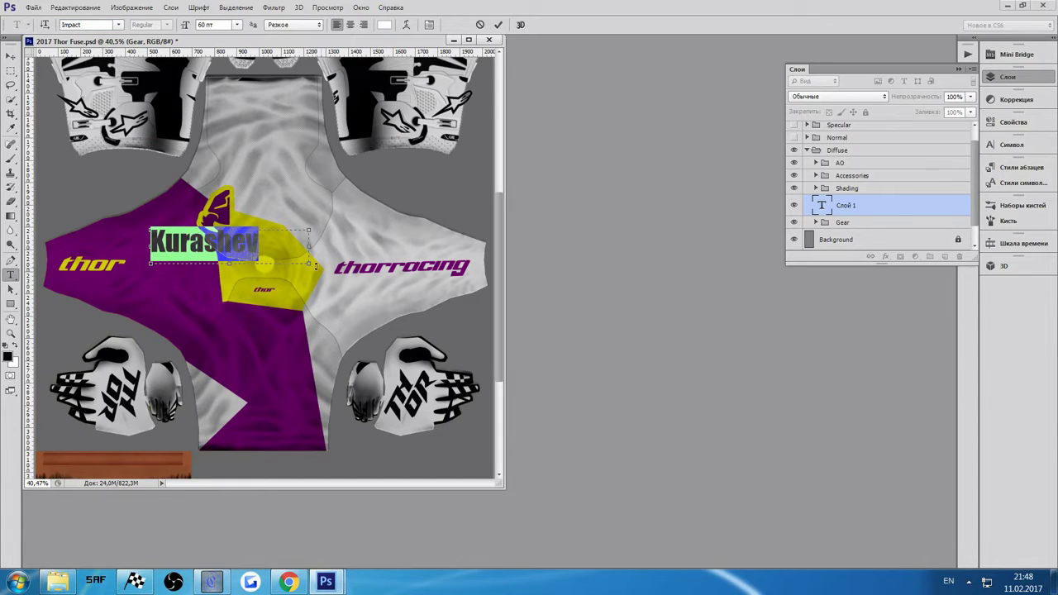
click(291, 258)
drag(309, 264, 266, 257)
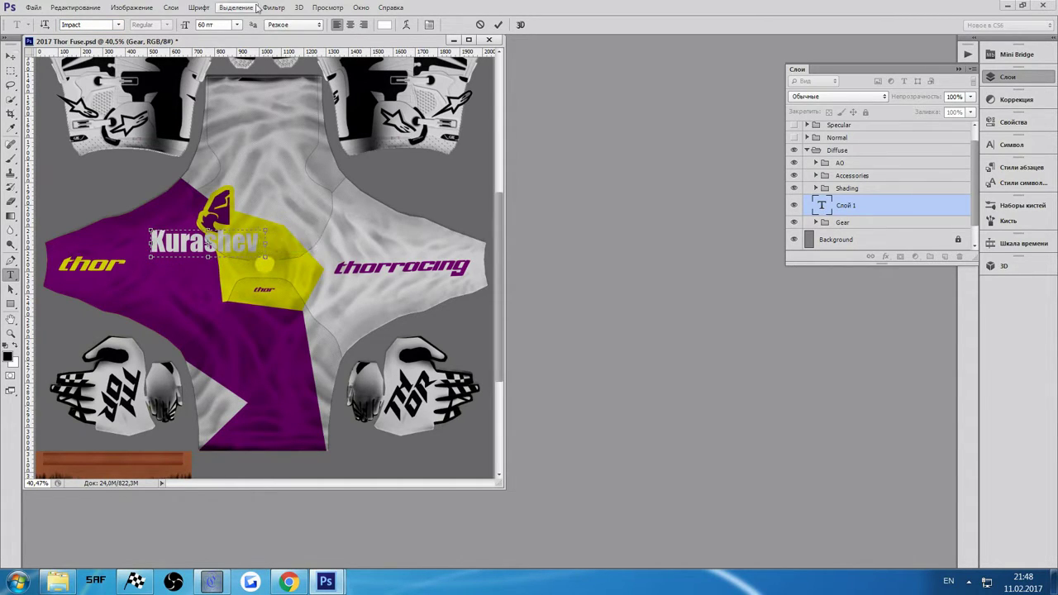
click(885, 213)
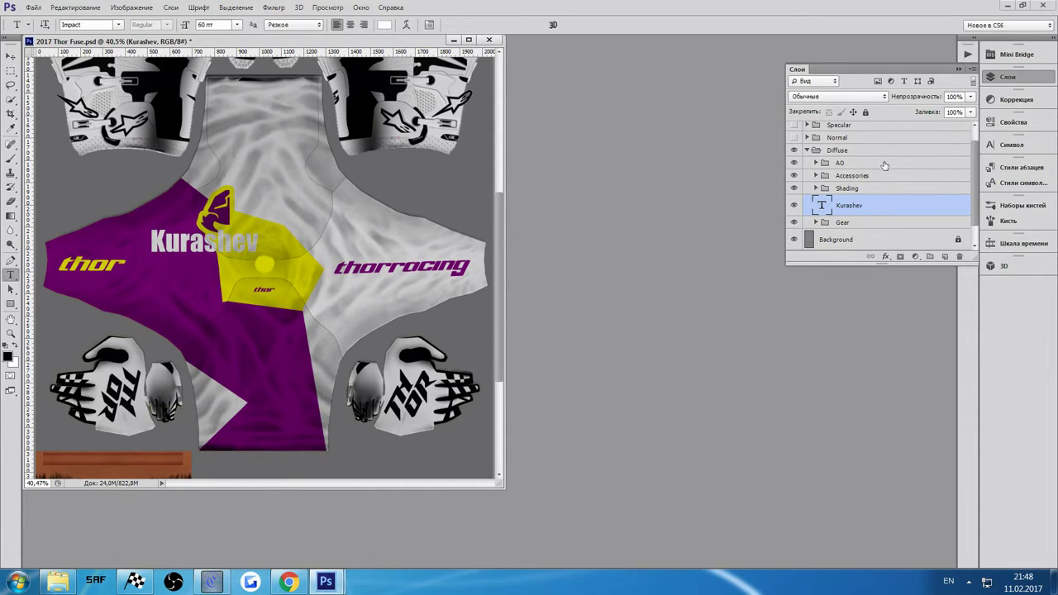
Use Free Transform to move the surname just below the yellow patch on the jersey
click(75, 6)
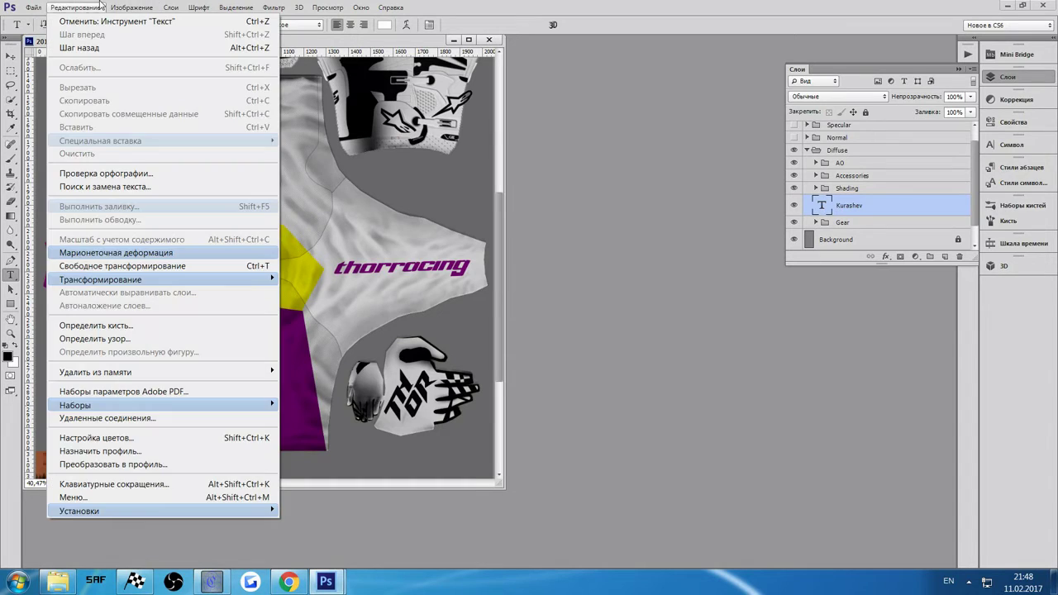
click(153, 265)
drag(230, 242, 291, 329)
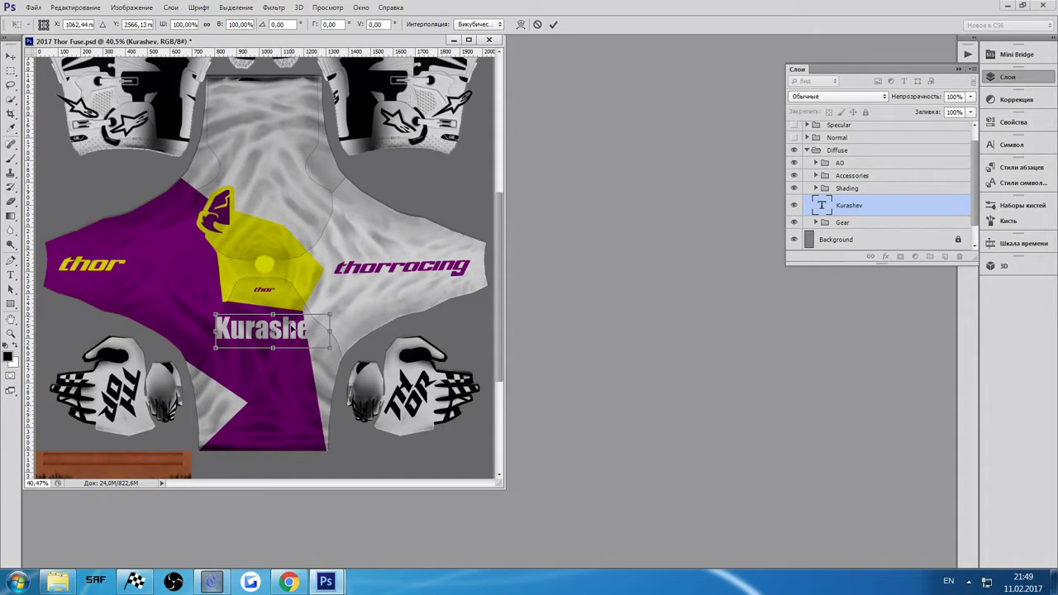
key(Return)
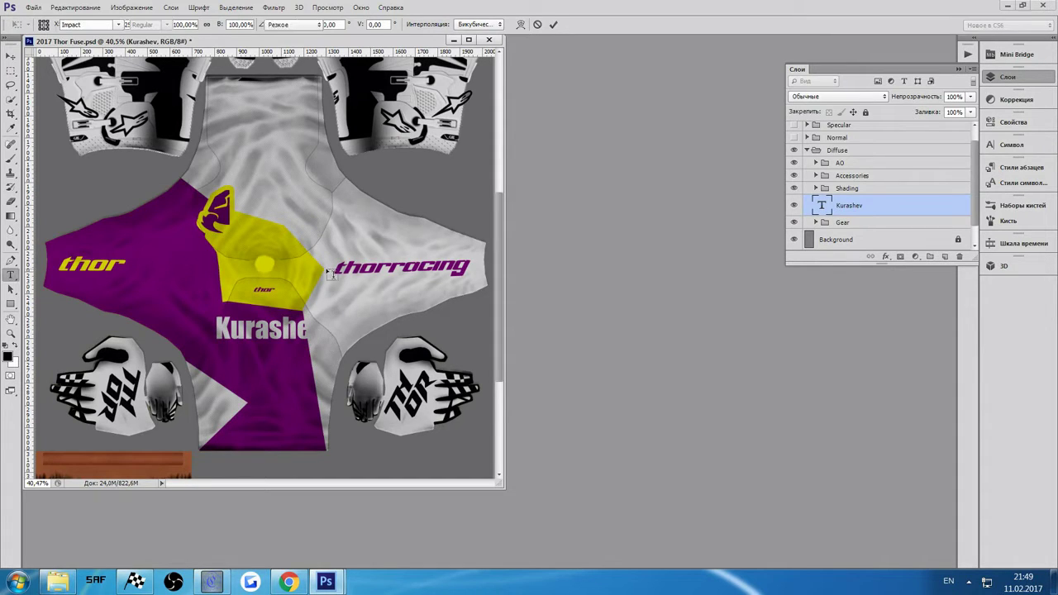
Add a 3 px outside stroke to the surname layer in the jersey's yellow, d1cf00
right_click(909, 205)
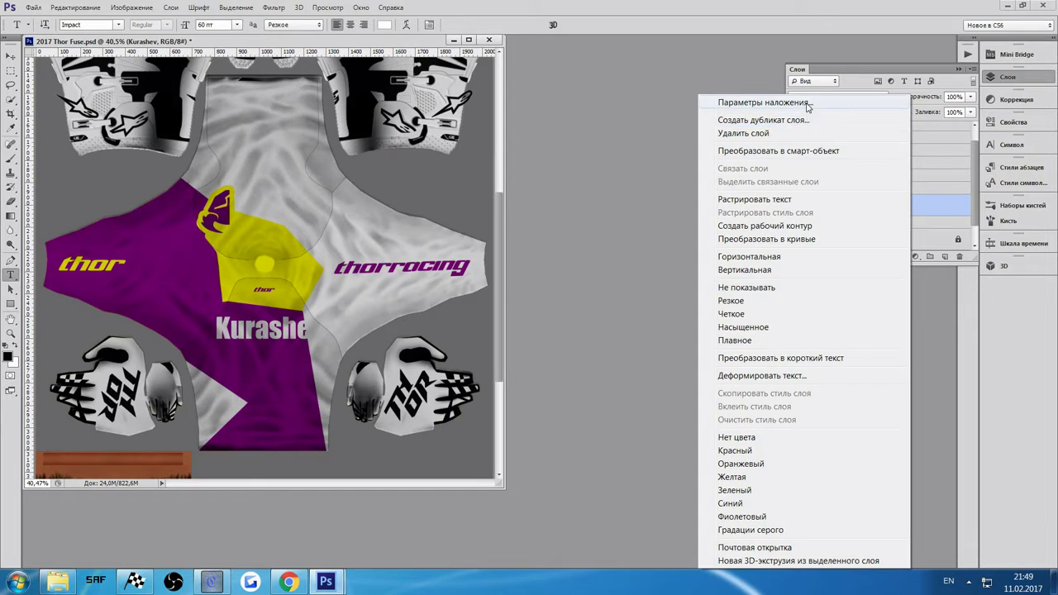
click(808, 102)
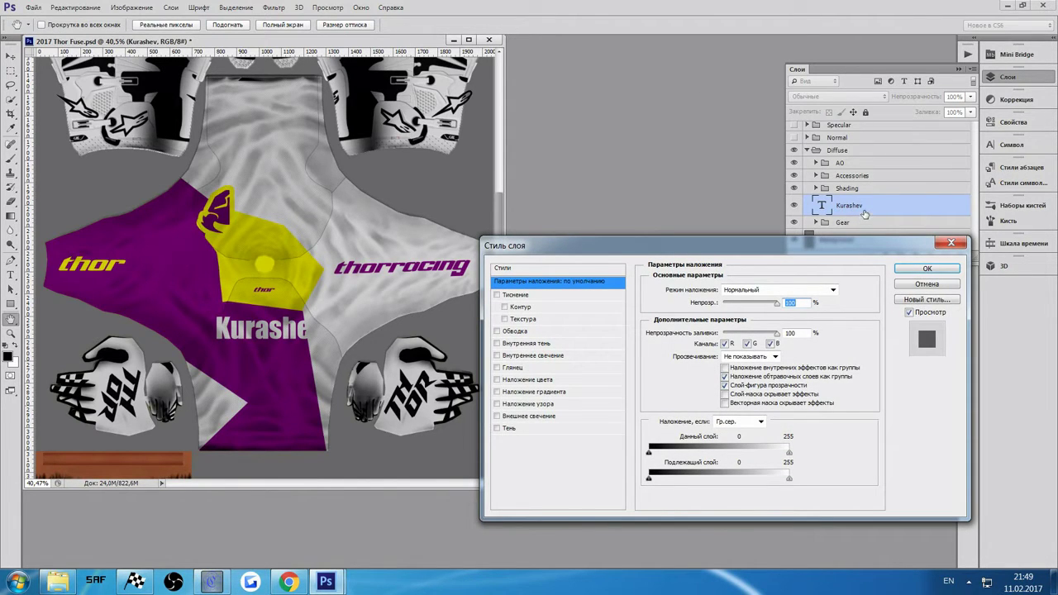
click(525, 333)
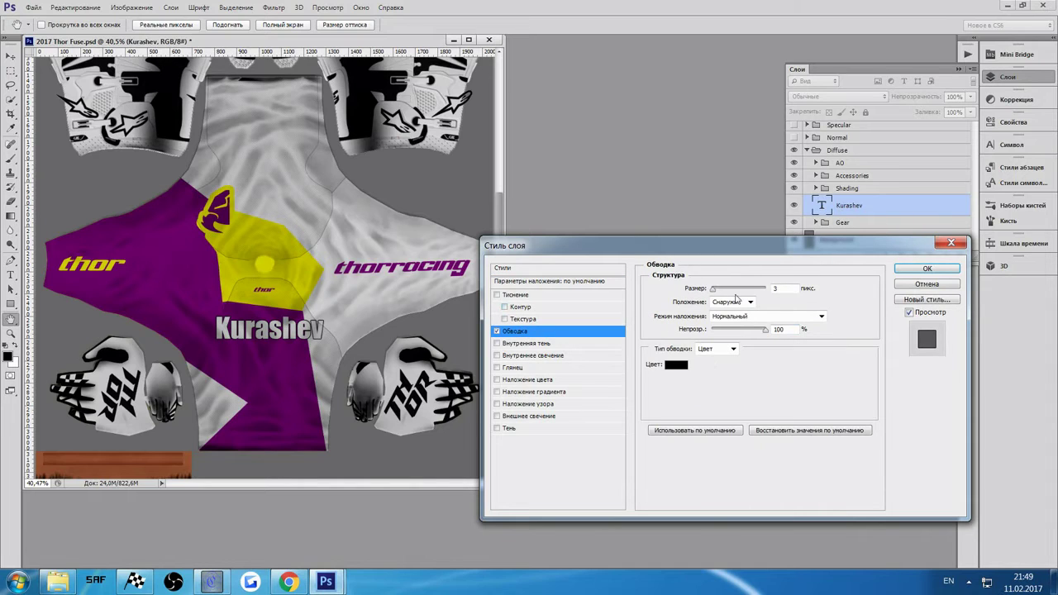
click(714, 290)
click(682, 366)
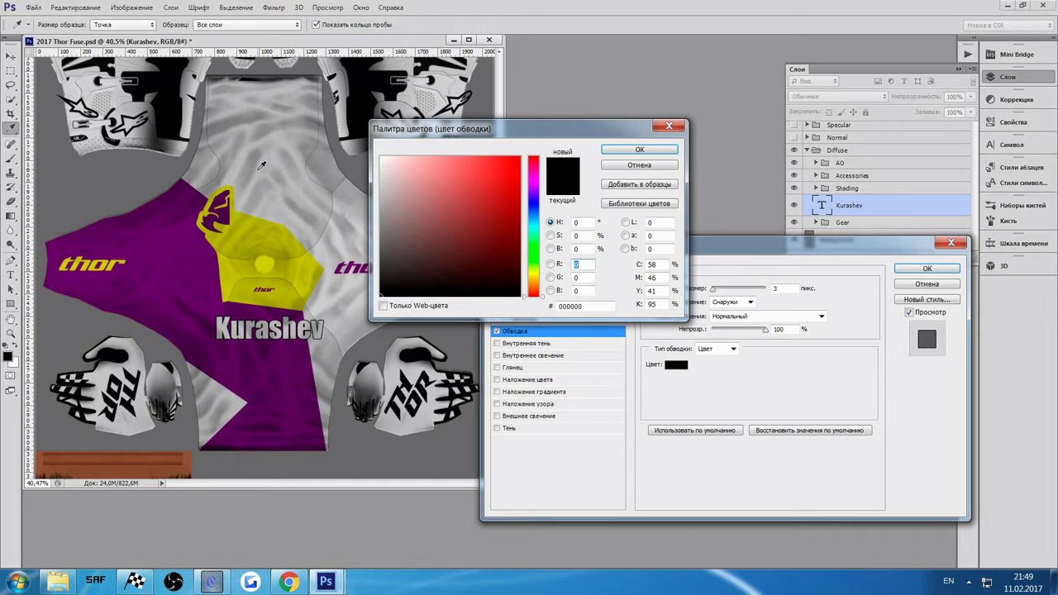
click(269, 261)
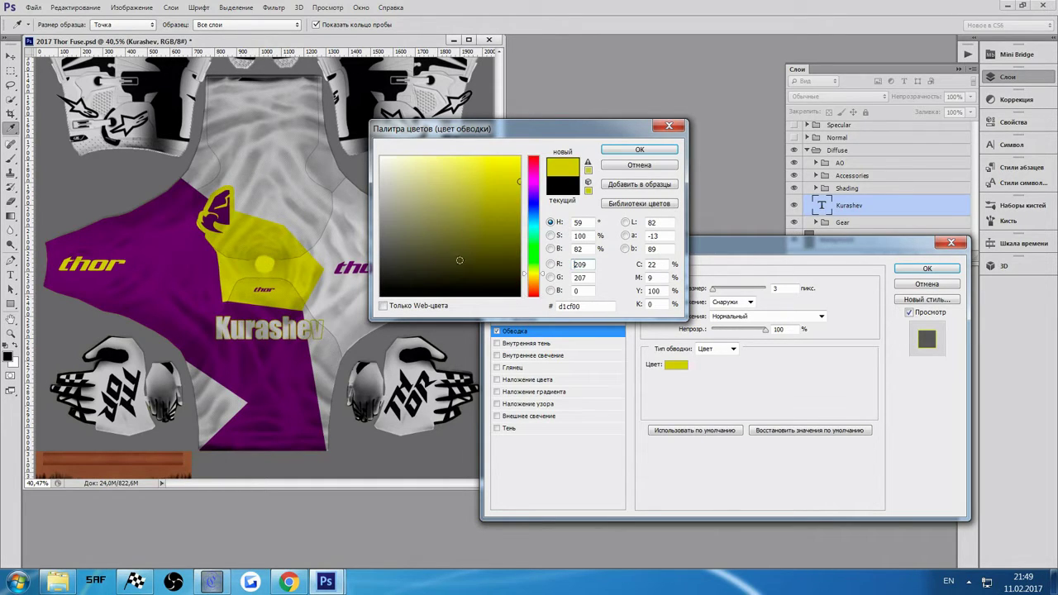
click(639, 149)
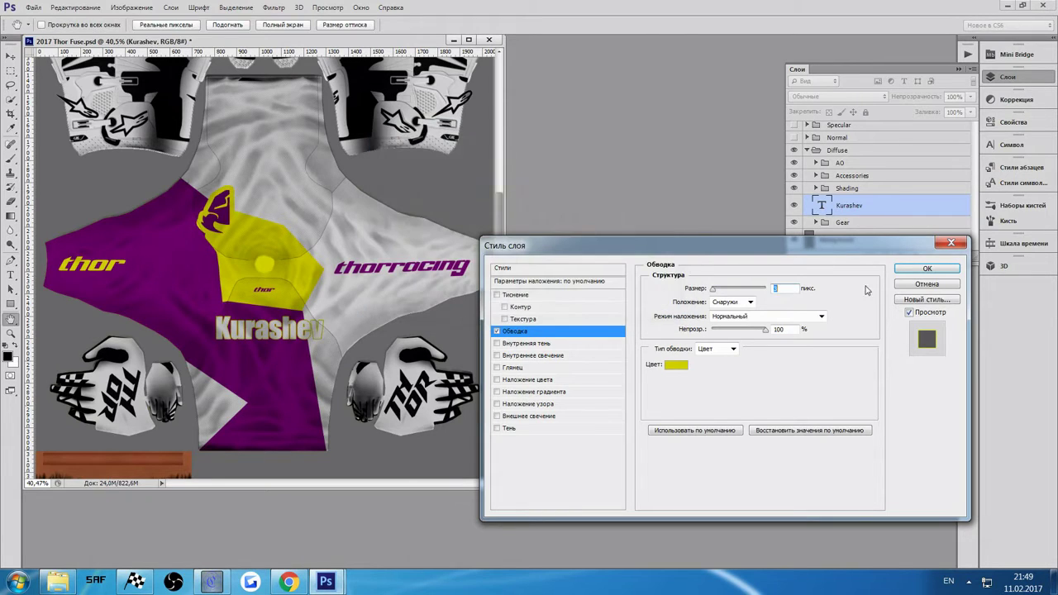
click(927, 269)
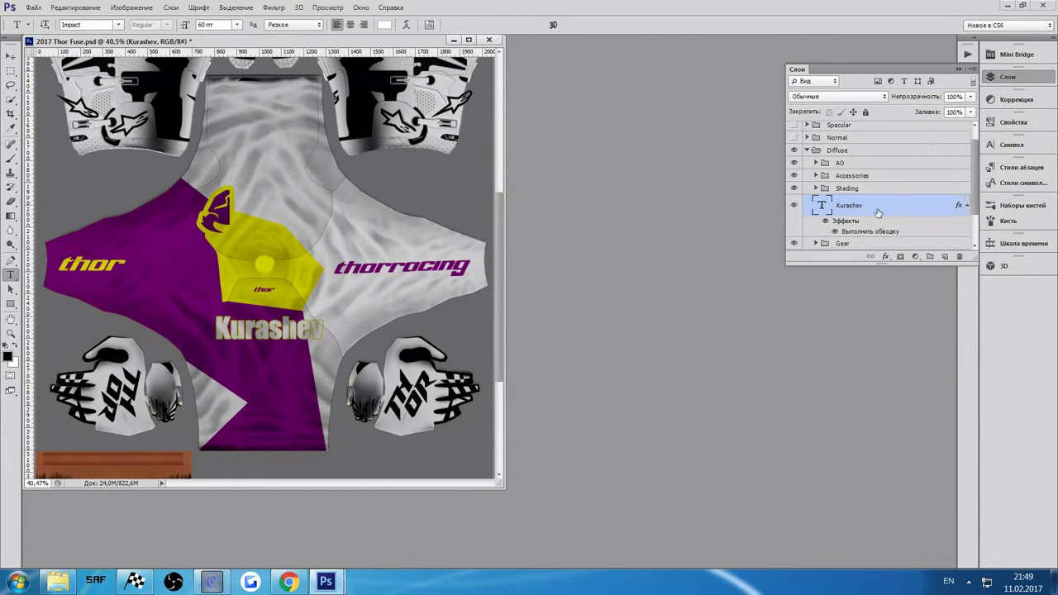
Convert the surname layer to a smart object and add a 2 px black outside stroke to it
right_click(877, 213)
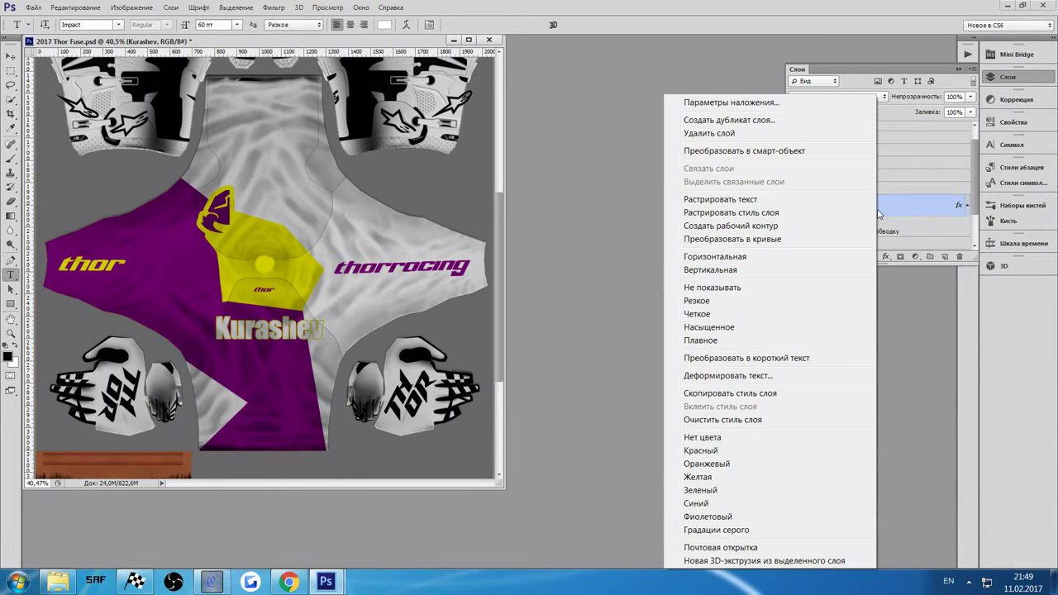
click(749, 151)
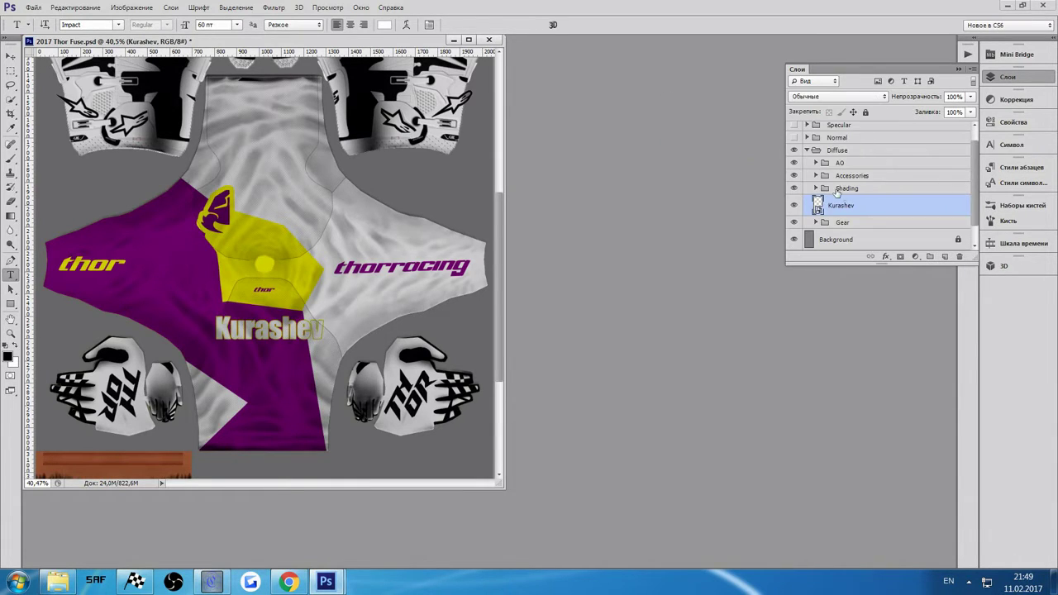
right_click(856, 206)
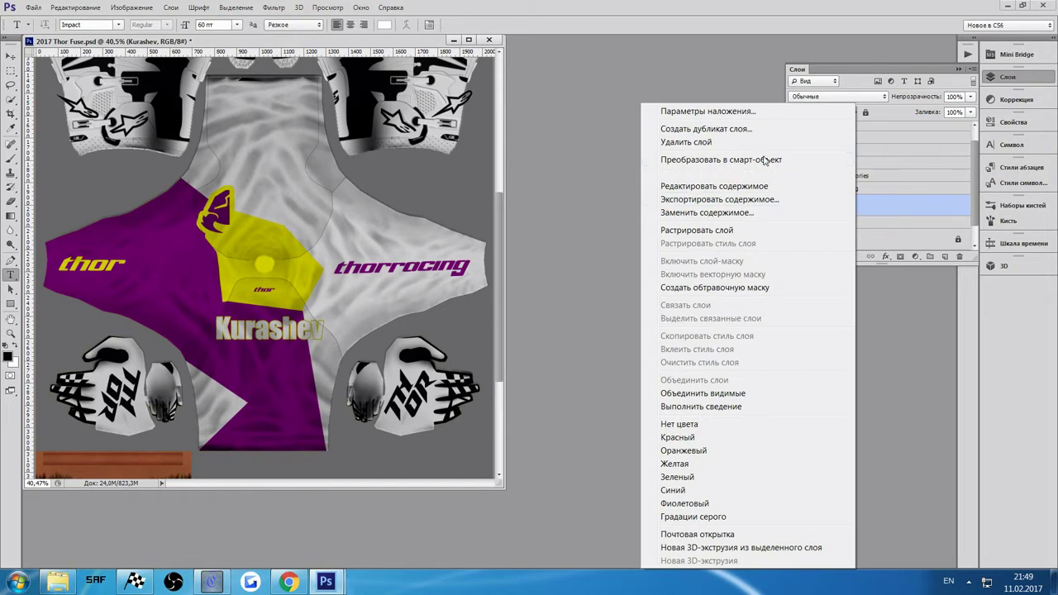
click(738, 109)
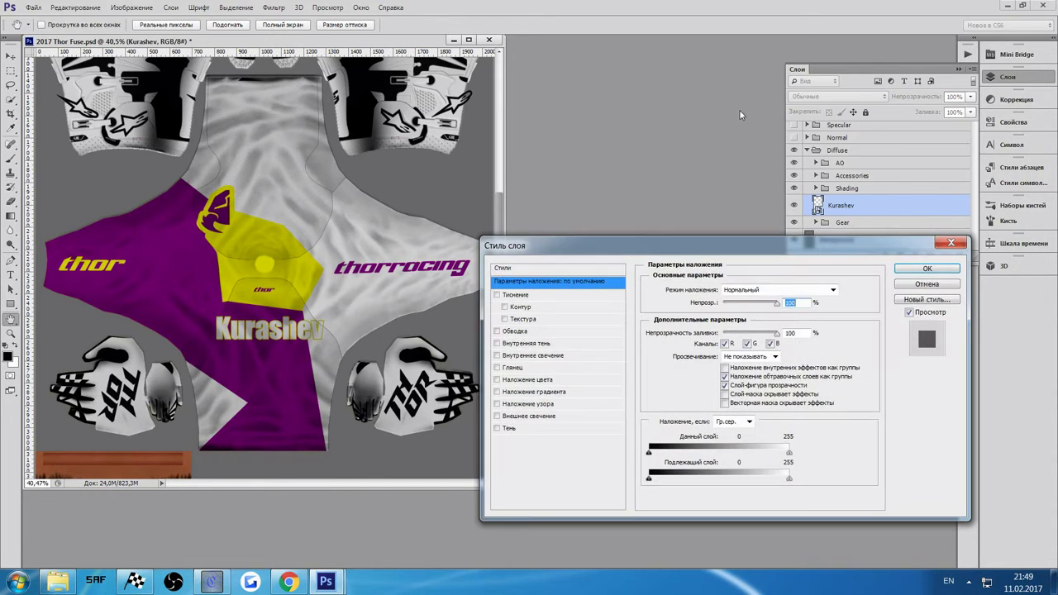
click(497, 330)
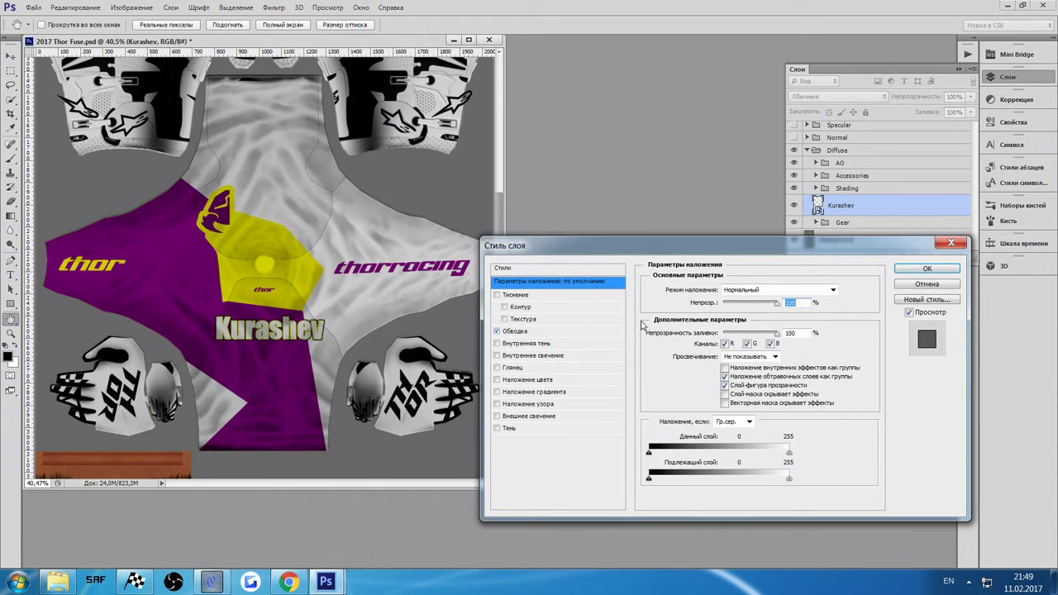
click(582, 335)
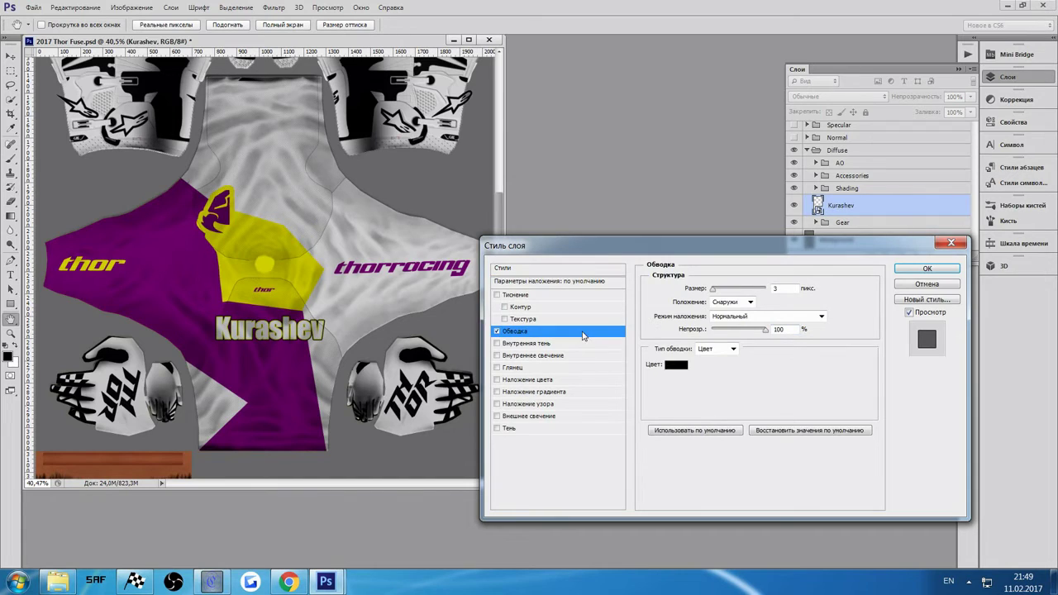
click(711, 288)
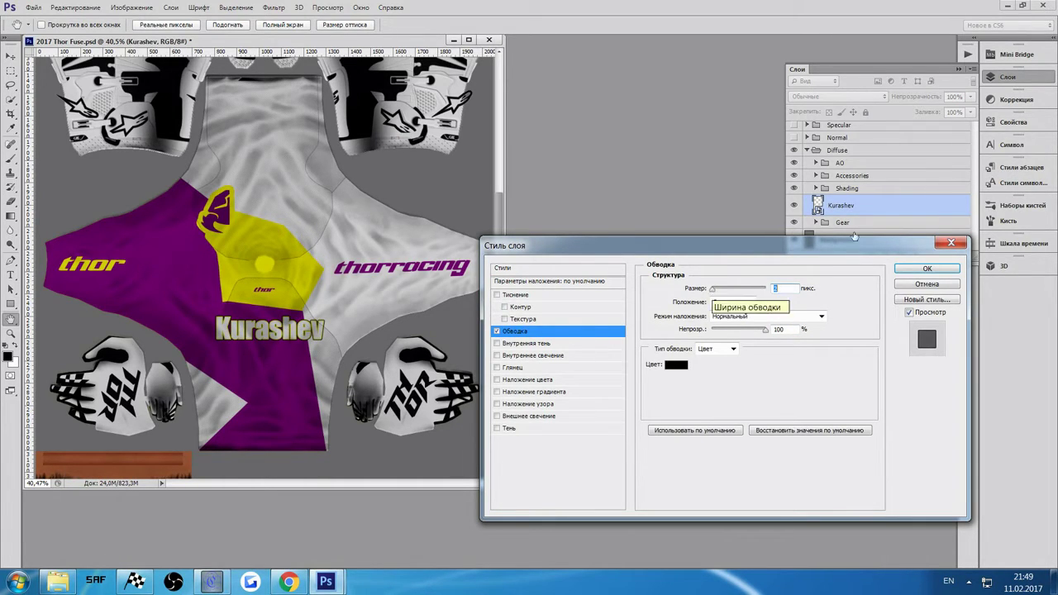
click(927, 269)
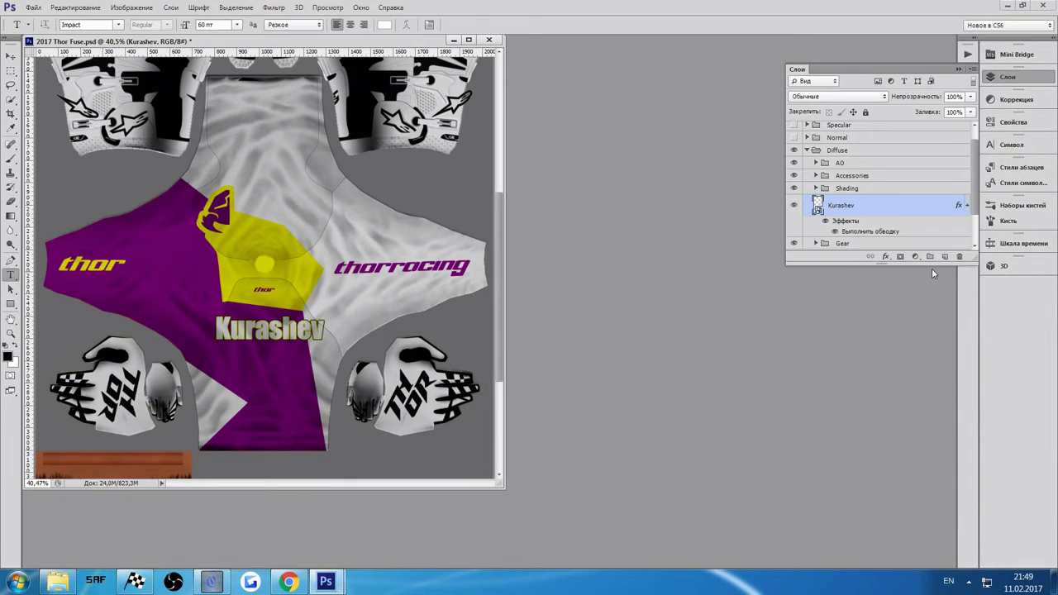
Collapse the effects list of the surname layer
click(966, 205)
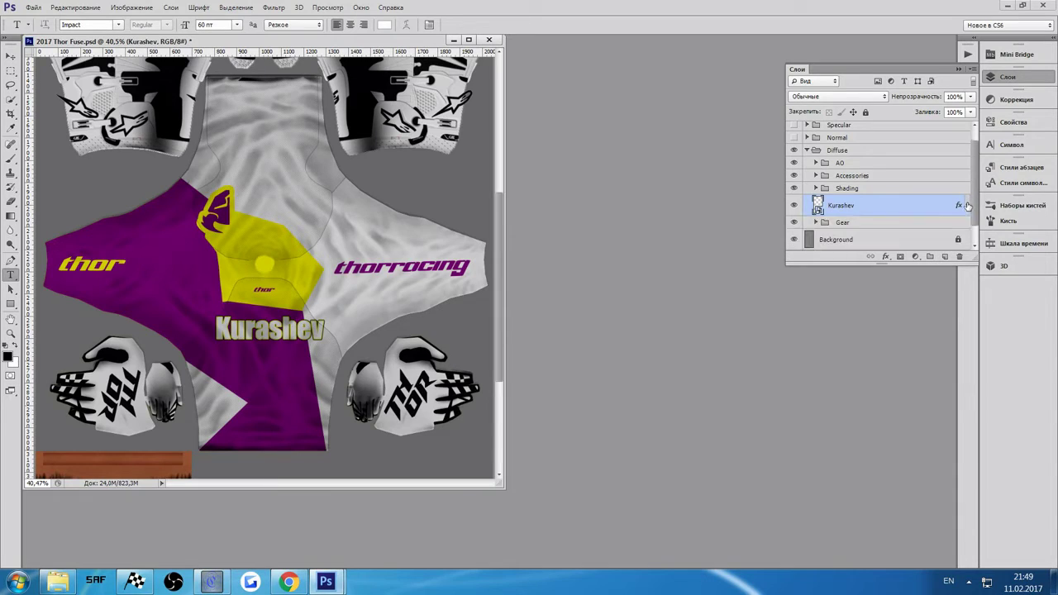
click(966, 205)
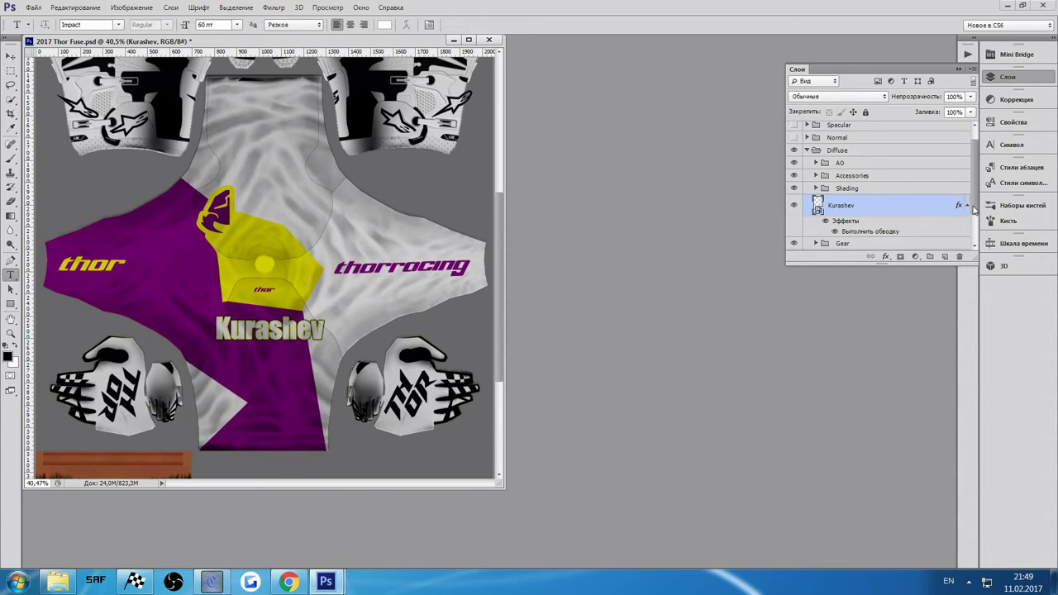
click(968, 206)
click(968, 206)
click(967, 206)
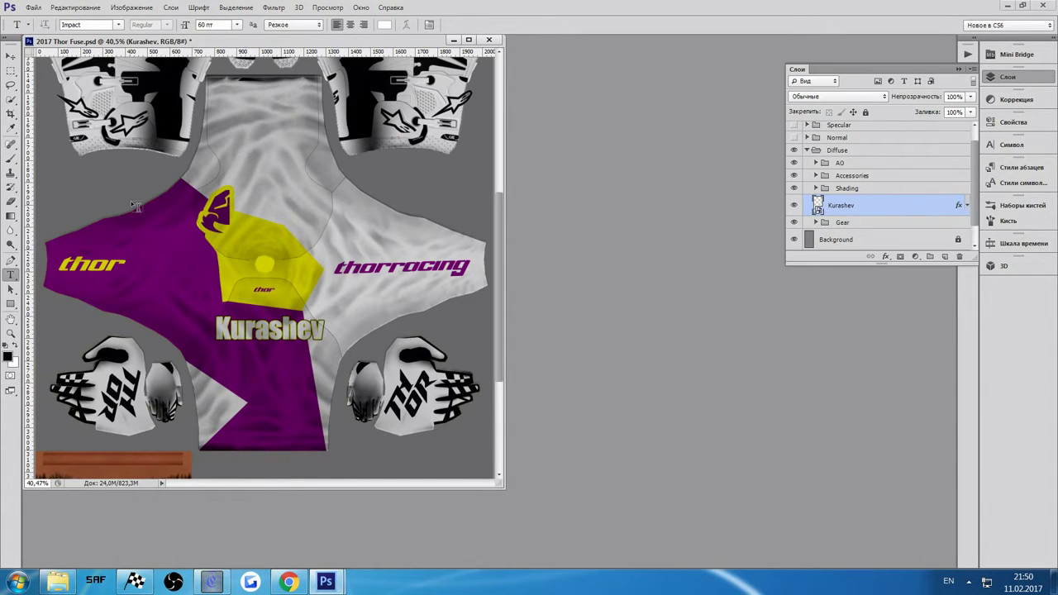
Create a text box on the purple sleeve, enter 101 in the Kitchen police font and commit the text
drag(145, 223, 226, 257)
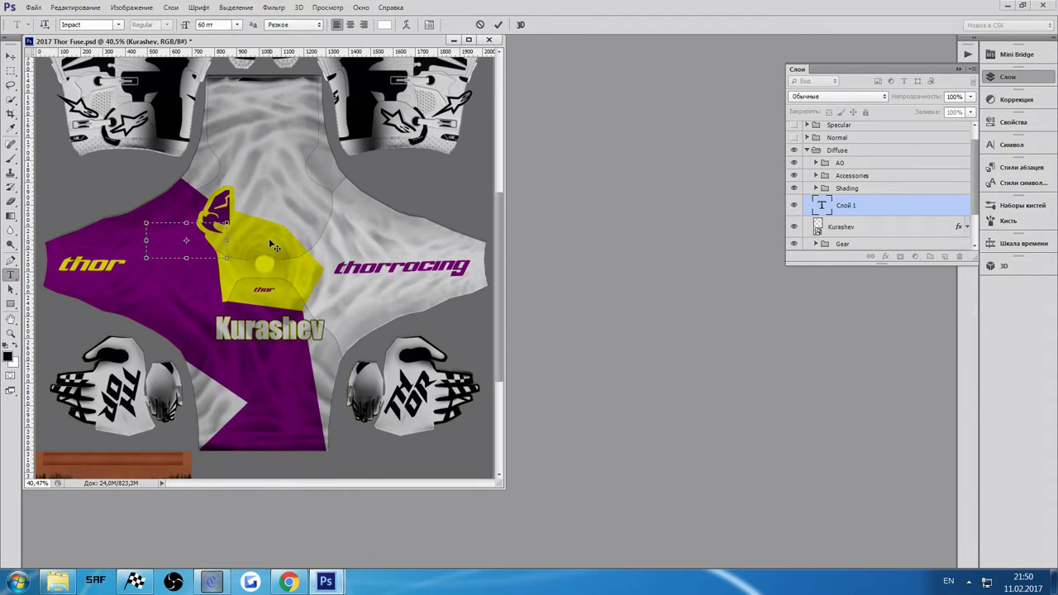
text(101)
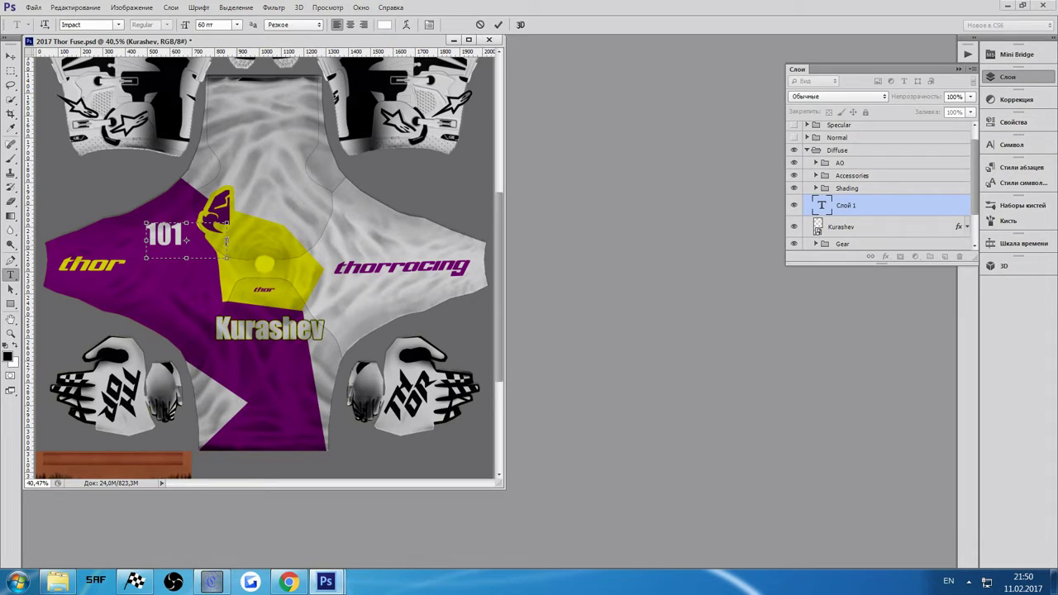
drag(183, 239, 146, 238)
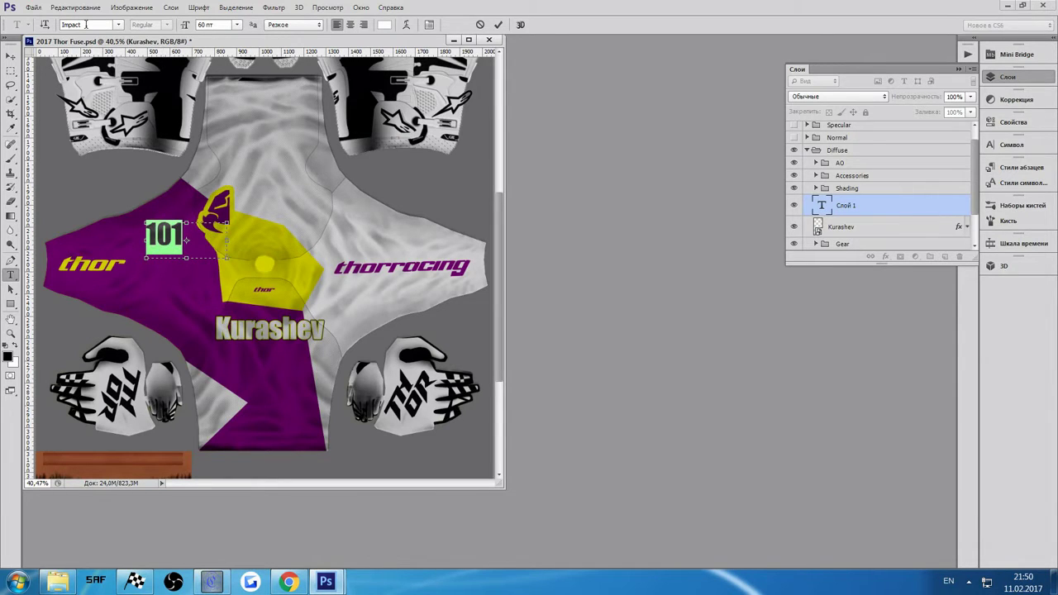
click(86, 24)
text(Kitchen police)
key(Return)
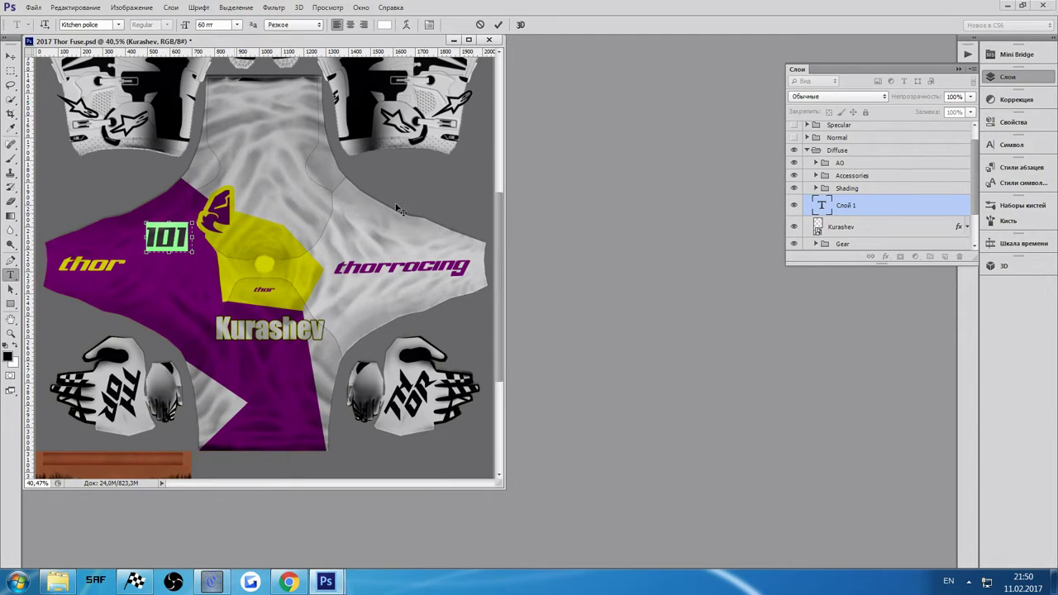
click(934, 212)
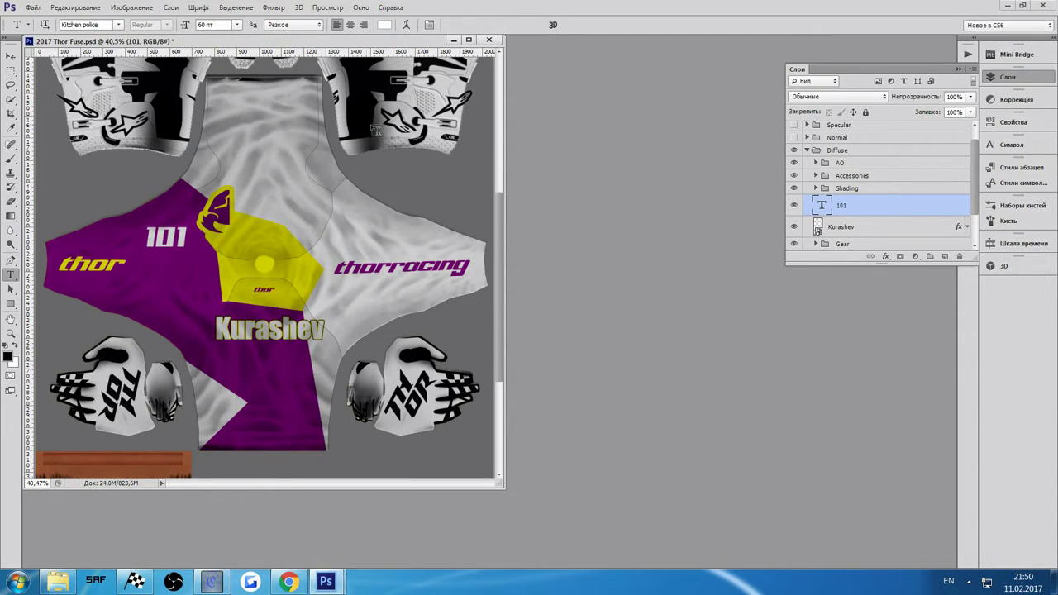
Use Free Transform to move the number 101 below the surname and enlarge it to about 233% width and 169% height
click(75, 7)
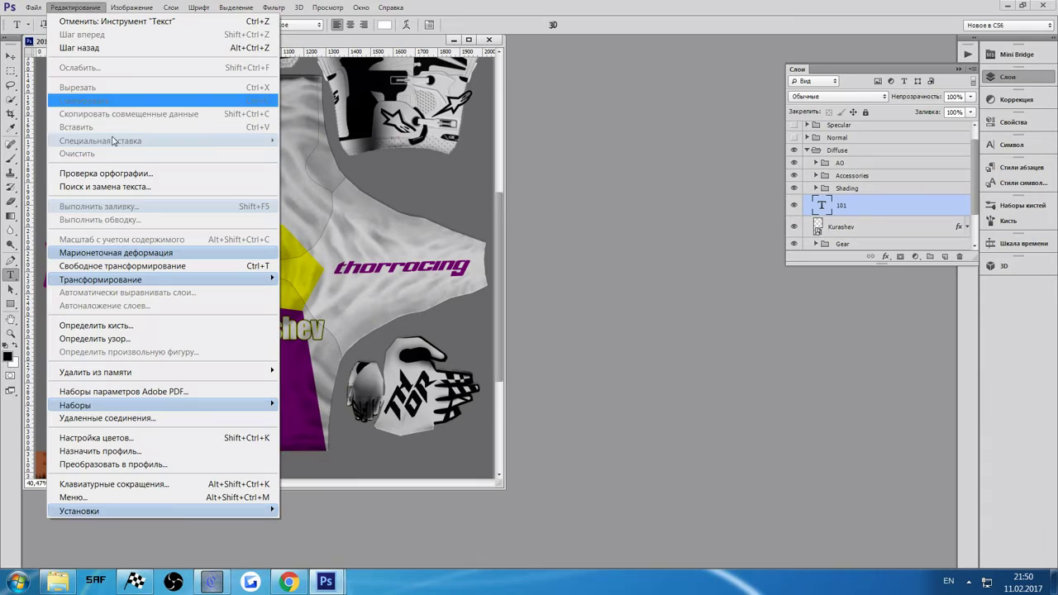
click(124, 265)
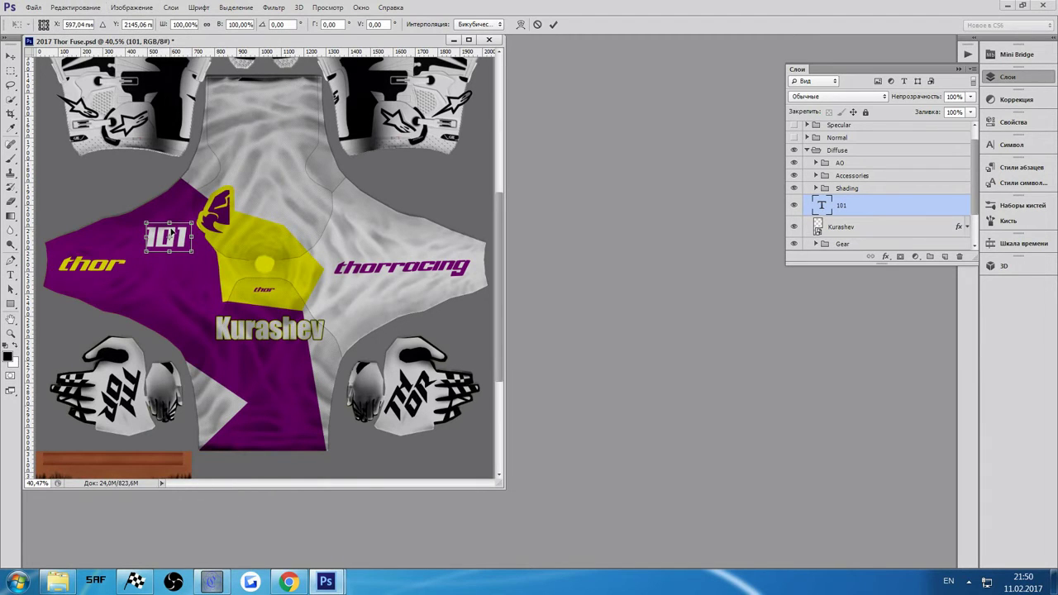
drag(169, 238, 211, 345)
mouse_move(297, 400)
mouse_down()
mouse_move(326, 382)
mouse_move(315, 392)
mouse_up()
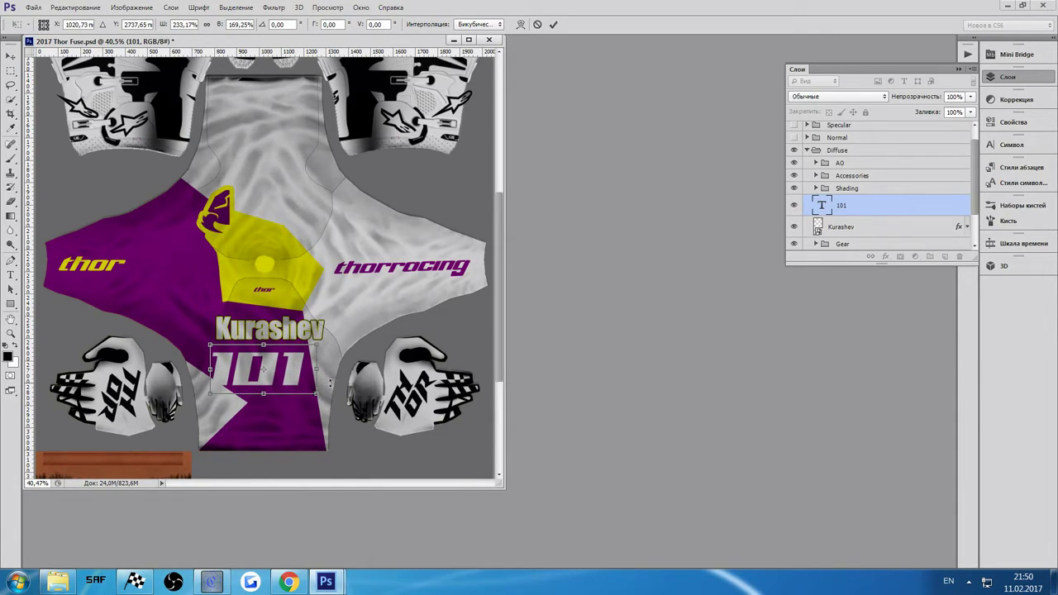
Nudge the number 101 sideways and slightly down to centre it under the surname, and commit the transform
key(Right)
key(Right)
key(Right)
key(Right)
key(Right)
key(Right)
key(Right)
key(Right)
key(Right)
key(Right)
key(Right)
key(Right)
key(Right)
key(Right)
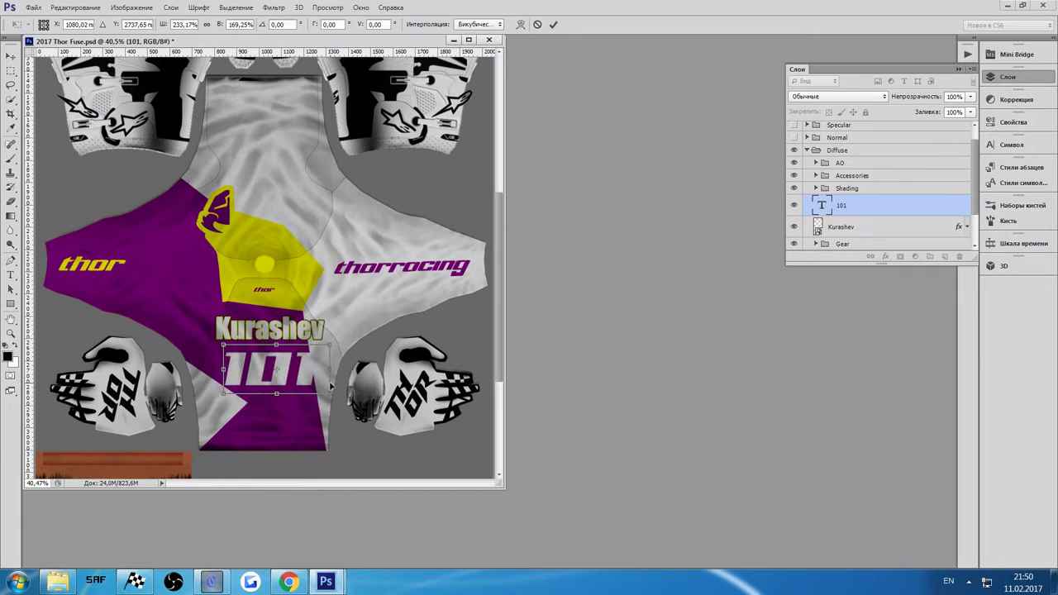
key(Down)
key(Down)
key(Down)
key(Down)
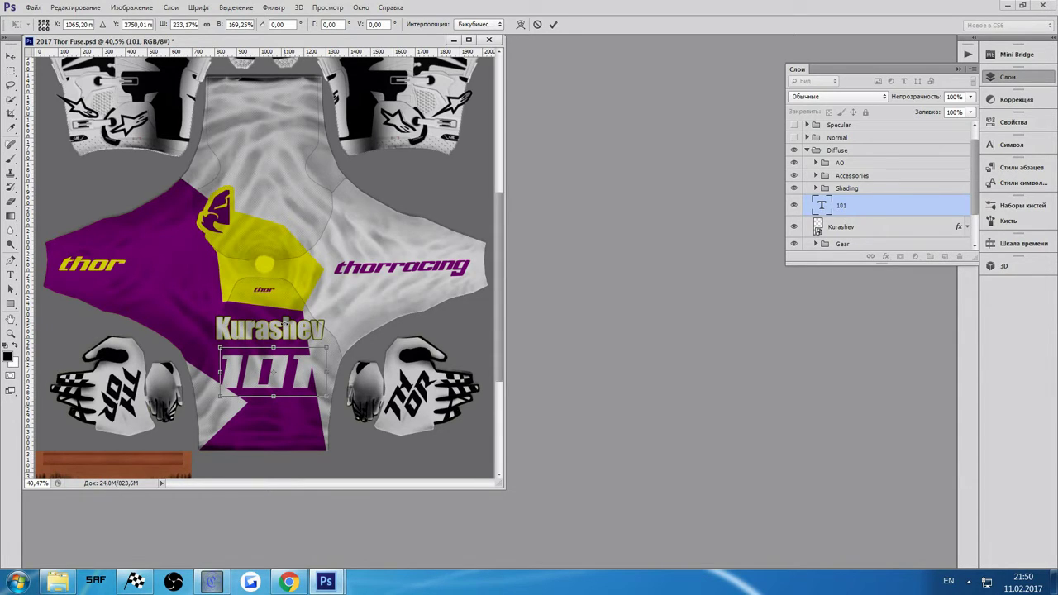
click(81, 7)
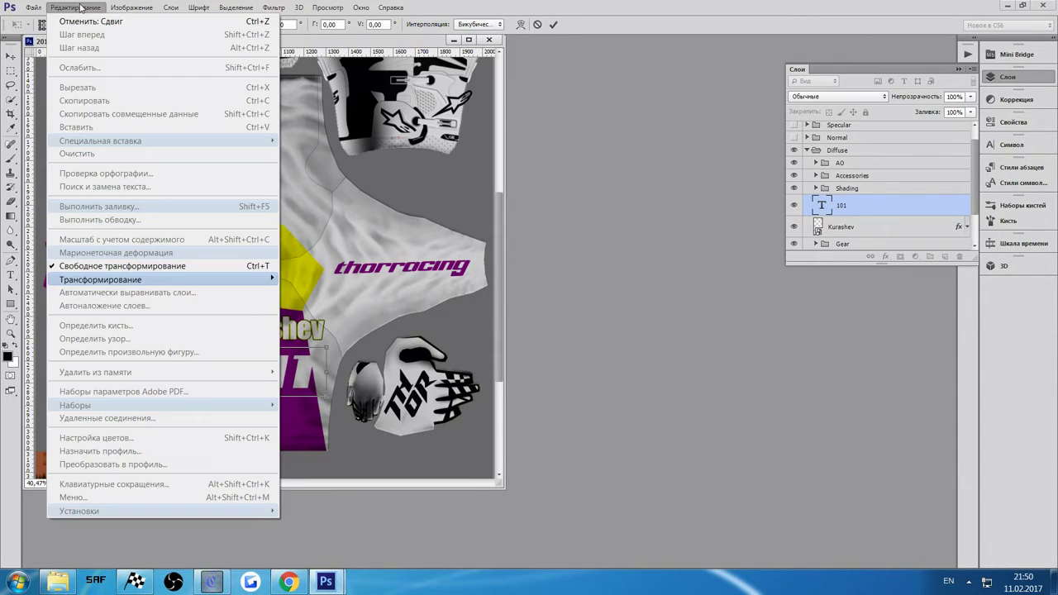
click(81, 7)
key(Return)
key(t)
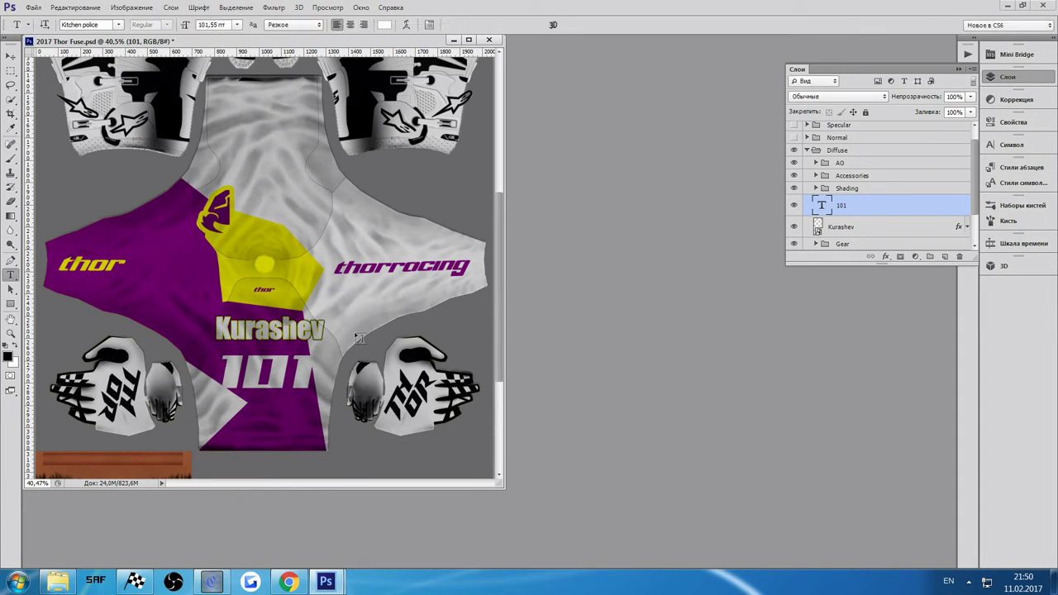
Add a 3 px outside stroke to the 101 layer in the jersey's yellow, d1cf00
right_click(860, 206)
click(735, 107)
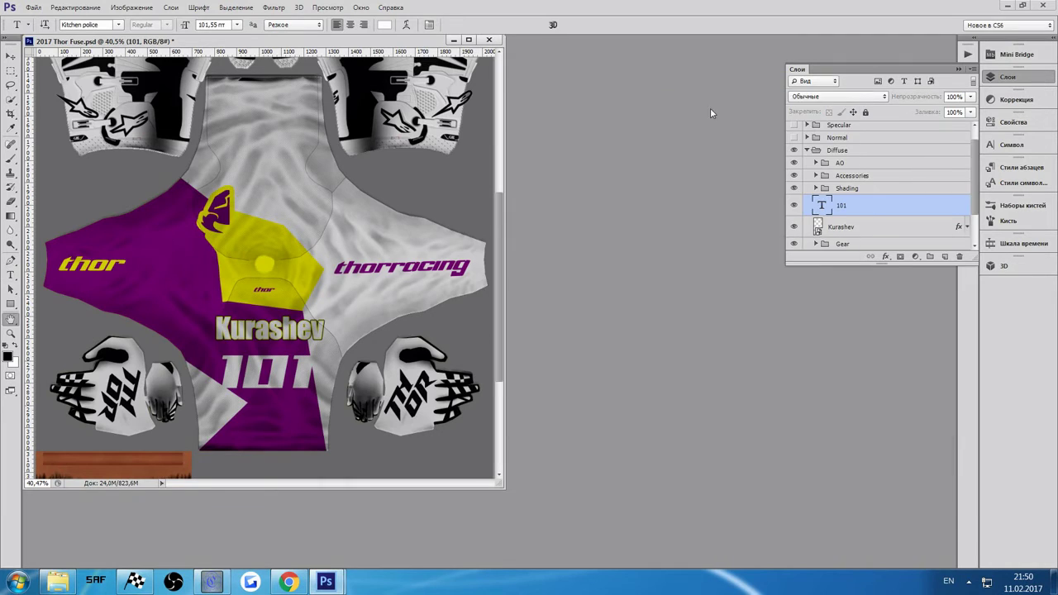
click(516, 331)
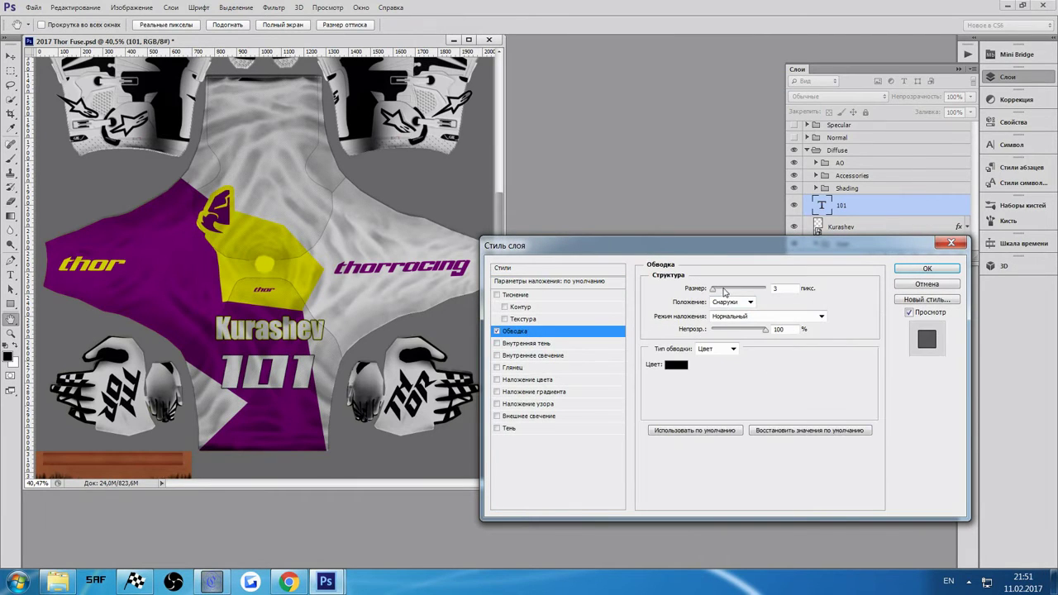
click(681, 365)
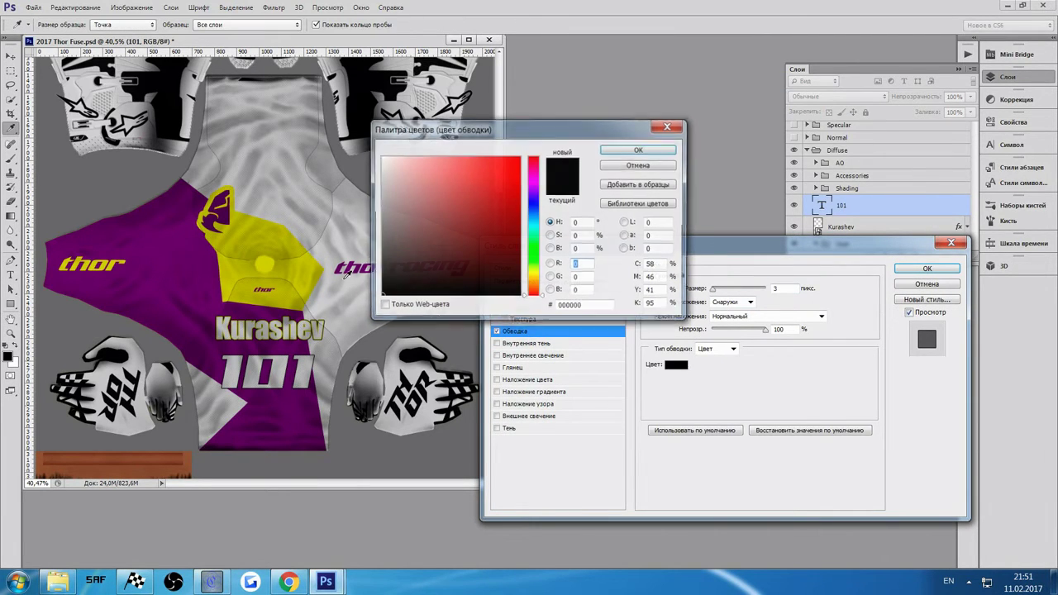
click(268, 263)
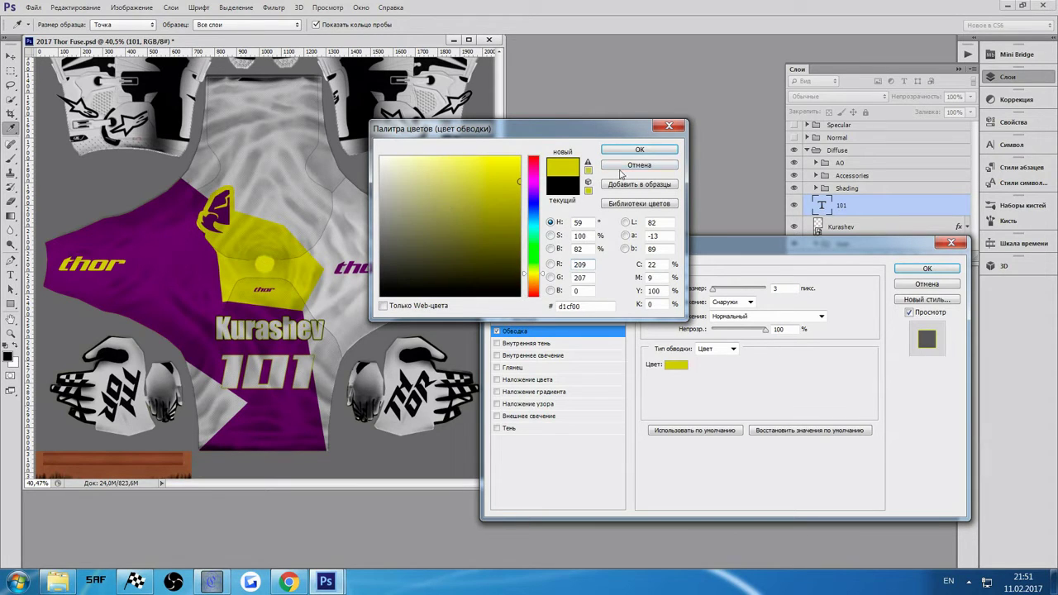
click(639, 151)
click(938, 268)
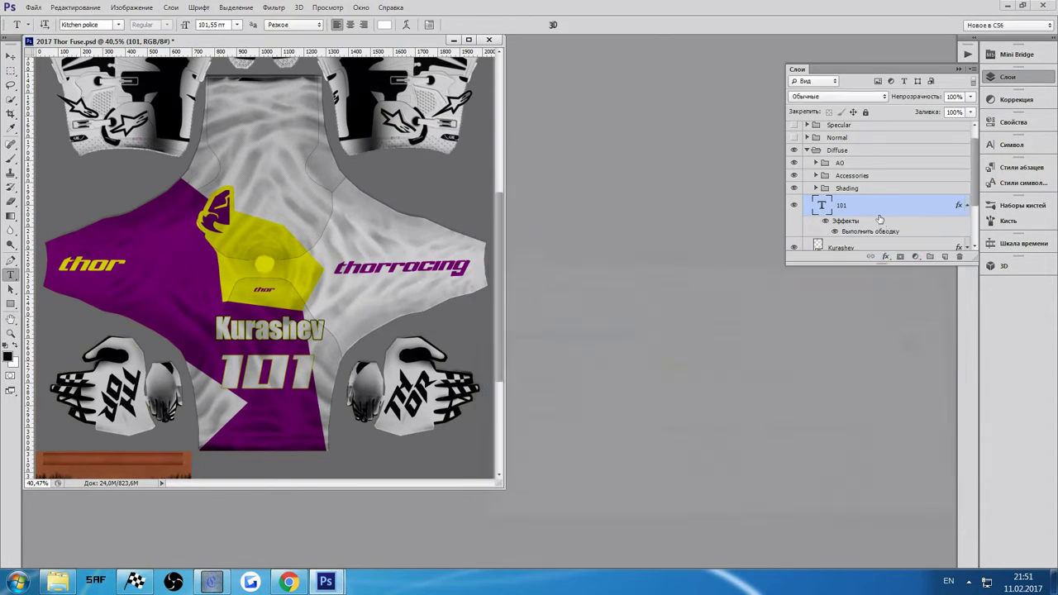
Convert the 101 layer to a smart object and add a thin black outside stroke around its yellow outline
right_click(879, 213)
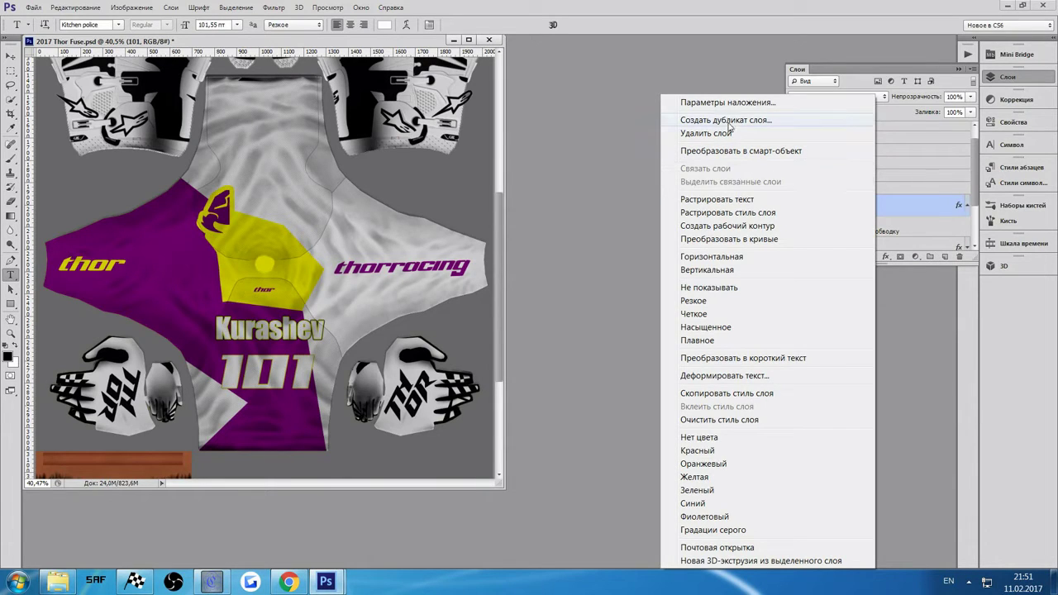
click(736, 151)
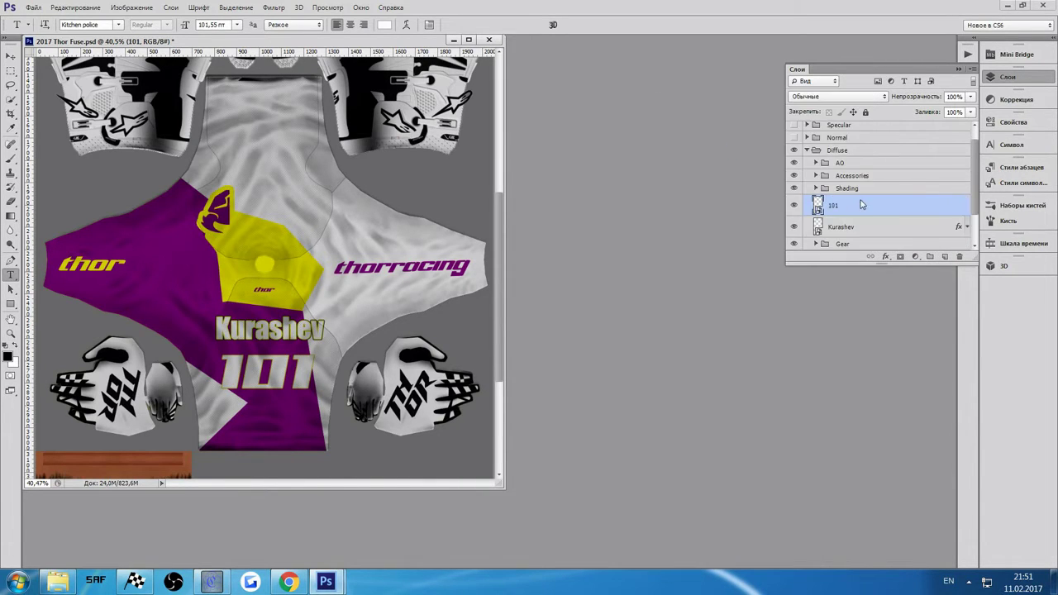
right_click(869, 210)
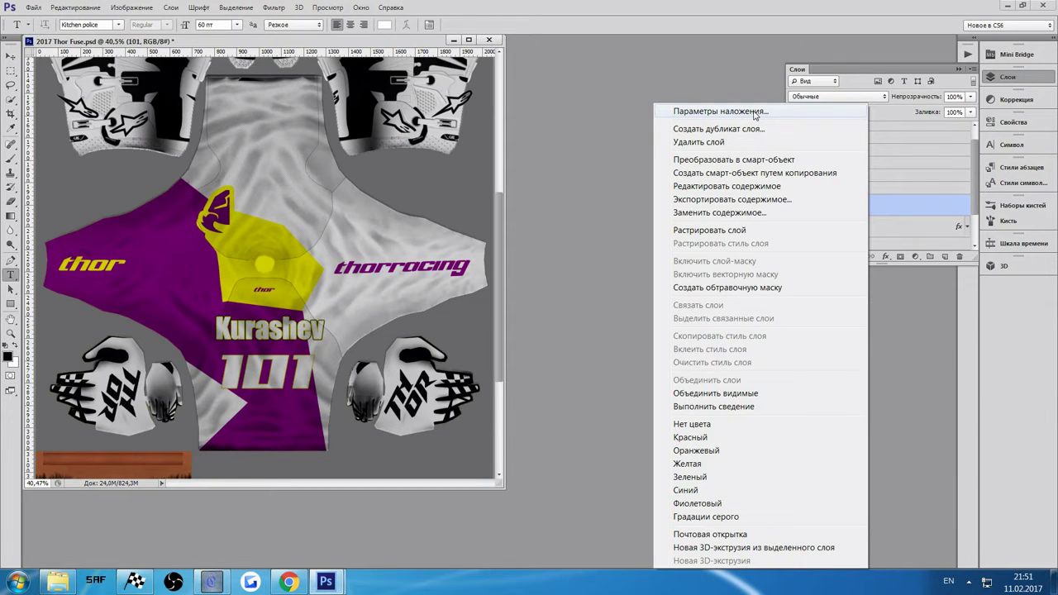
click(753, 110)
click(527, 332)
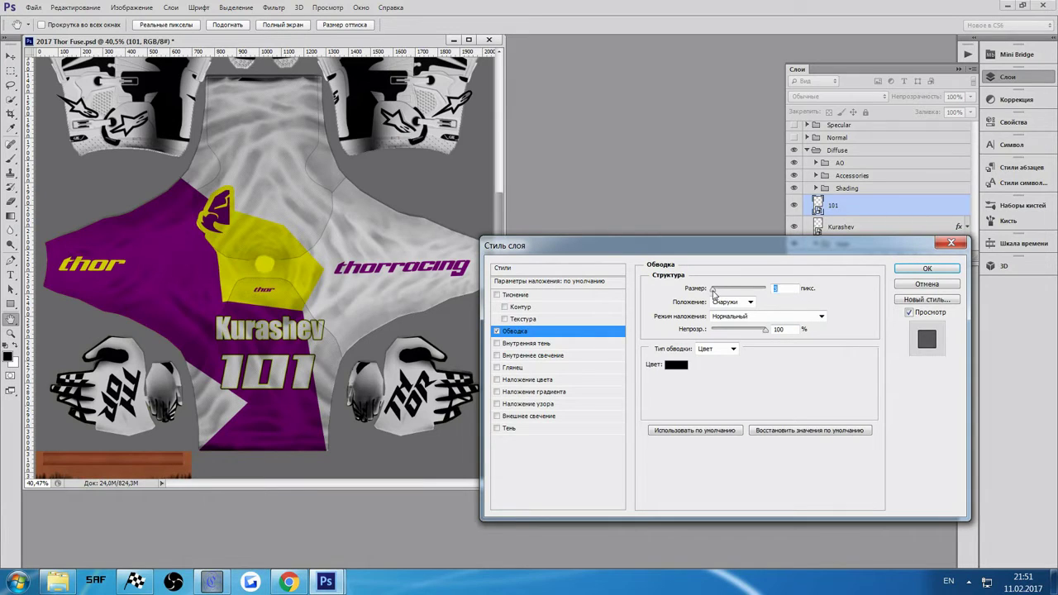
drag(714, 293, 712, 293)
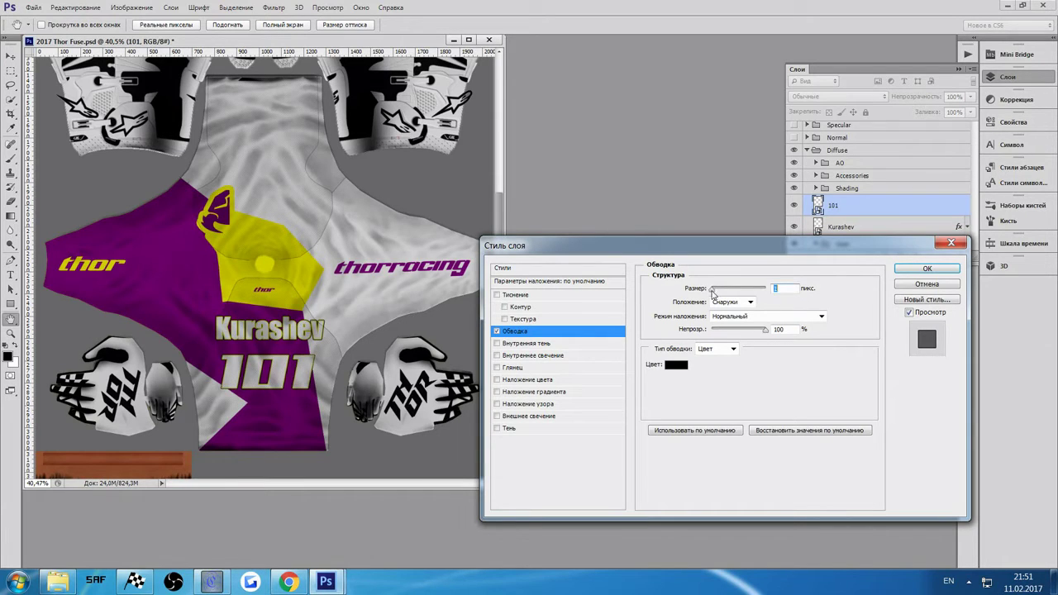
click(926, 269)
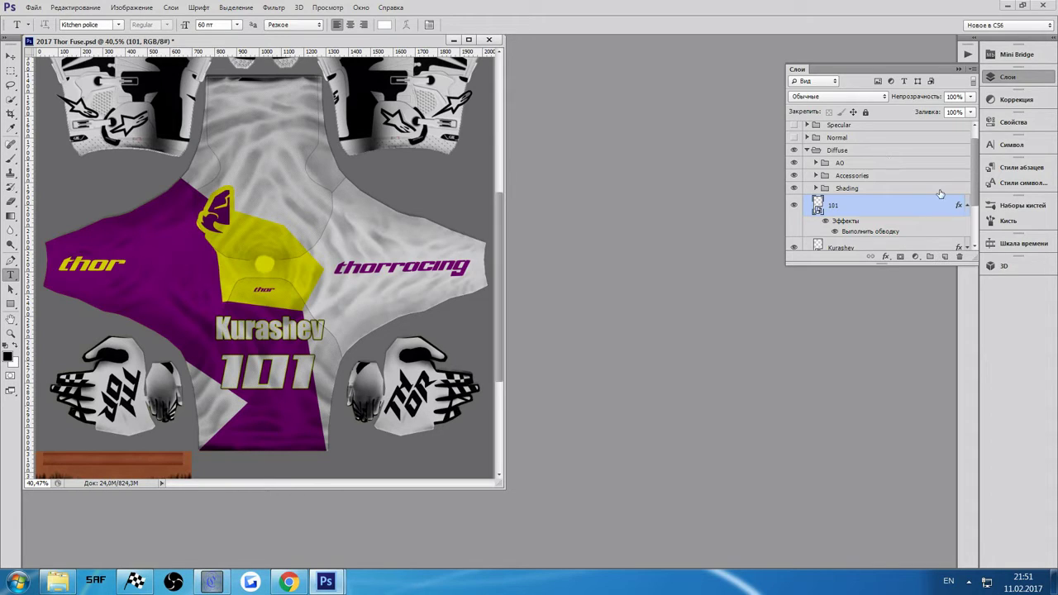
scroll(865, 210, up, 1)
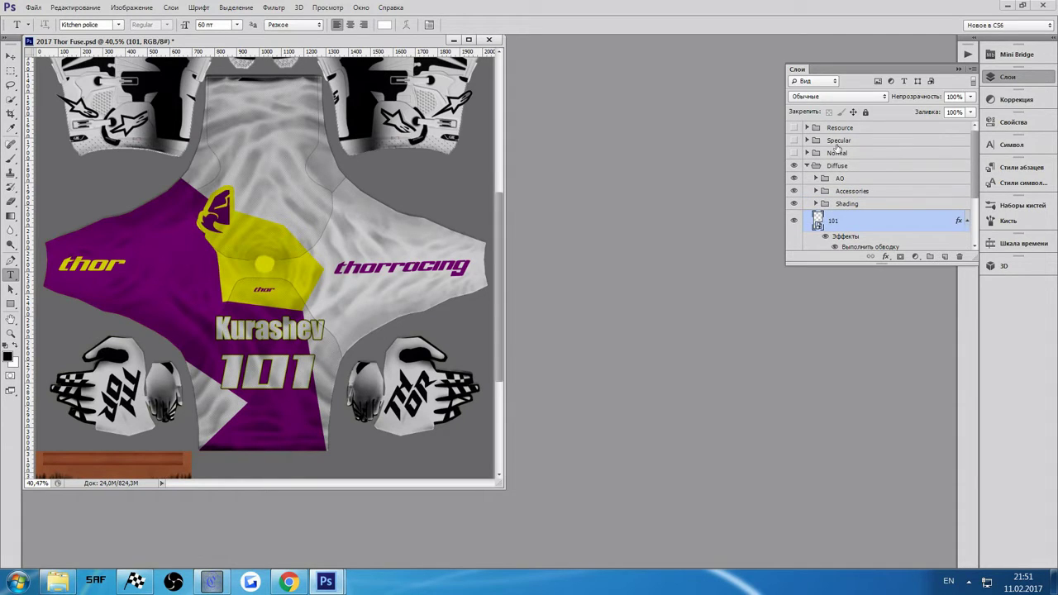
Turn on the Resource group so its Wire mesh overlays the gear template
click(795, 129)
click(806, 128)
click(795, 145)
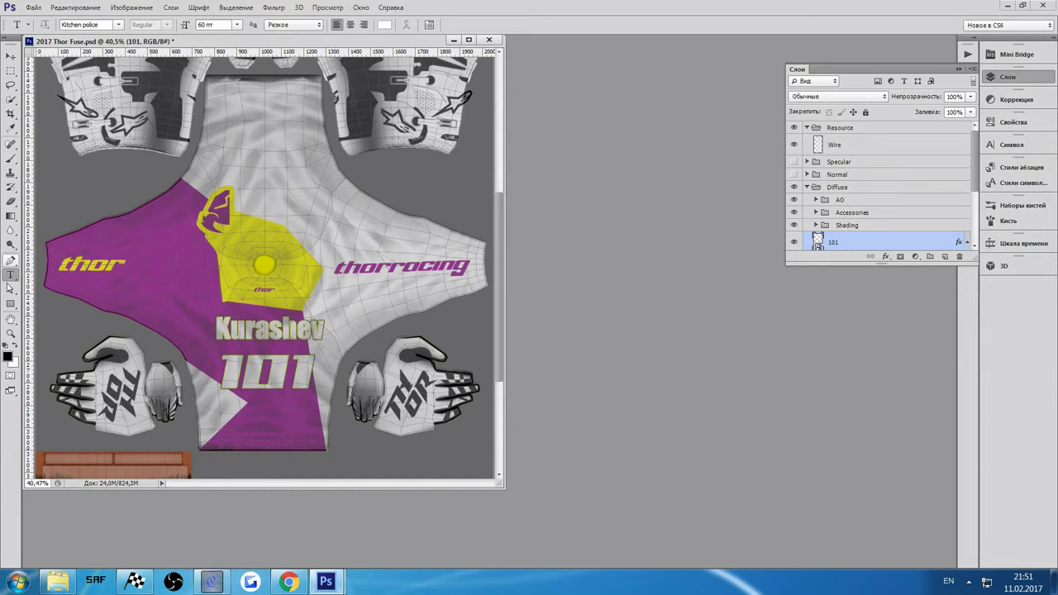
Free-transform the number 101 and nudge it 10 px left to align it with the jersey's wireframe centre line
click(11, 332)
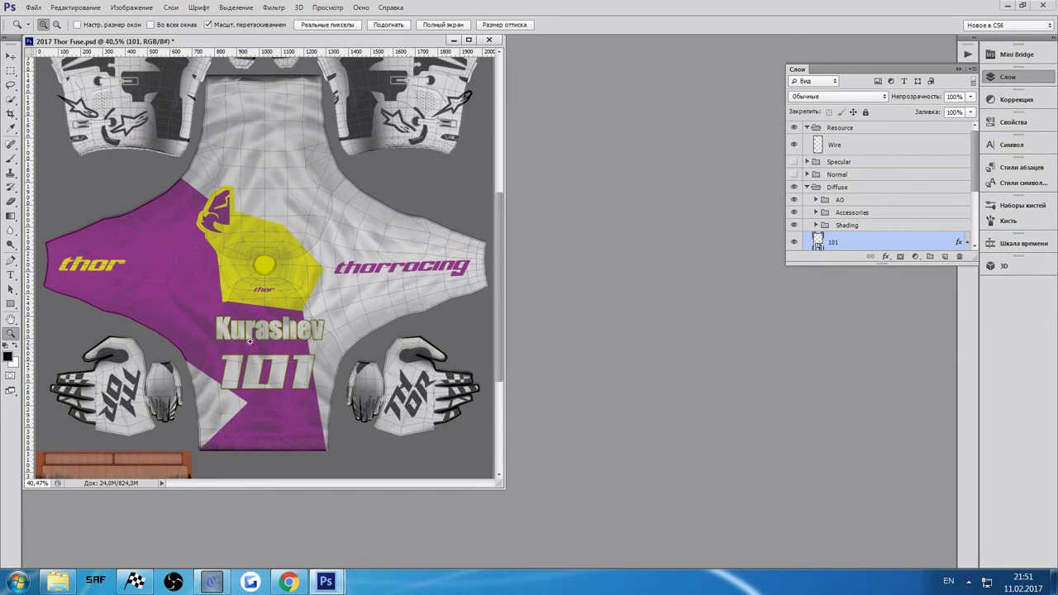
drag(259, 333, 258, 333)
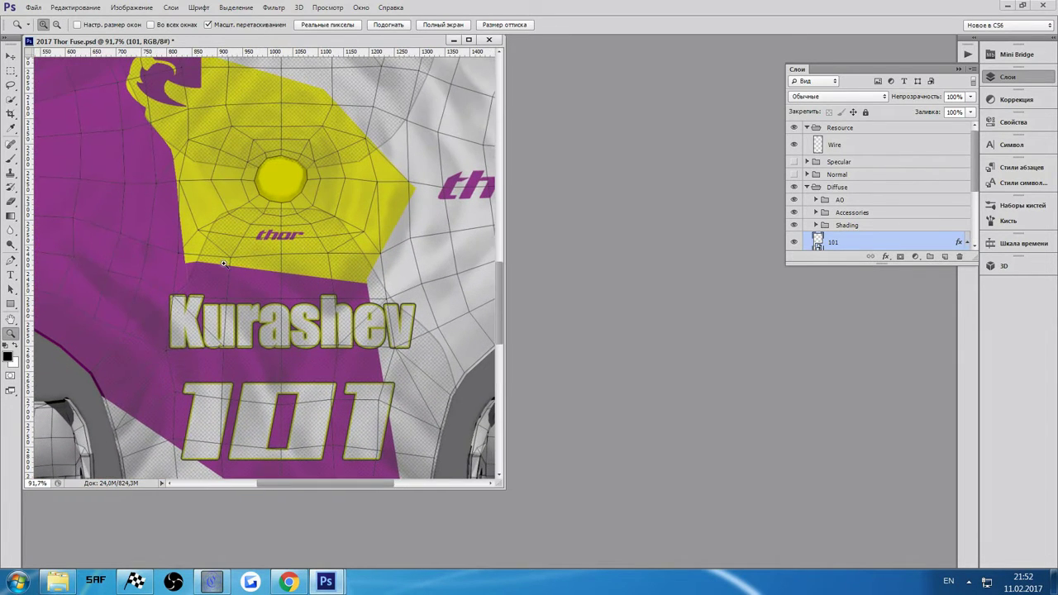
click(75, 7)
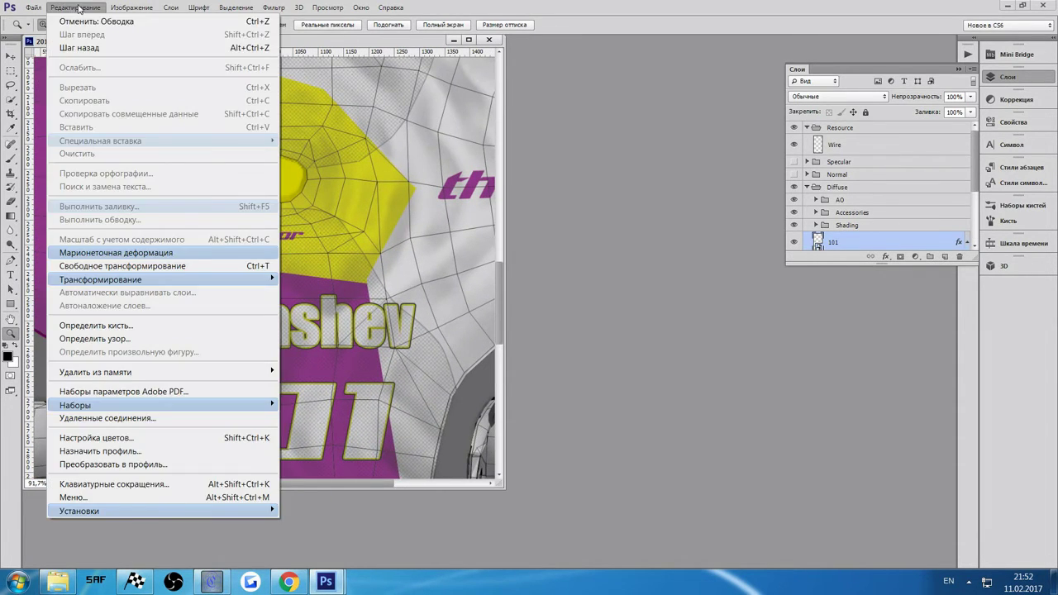
click(144, 261)
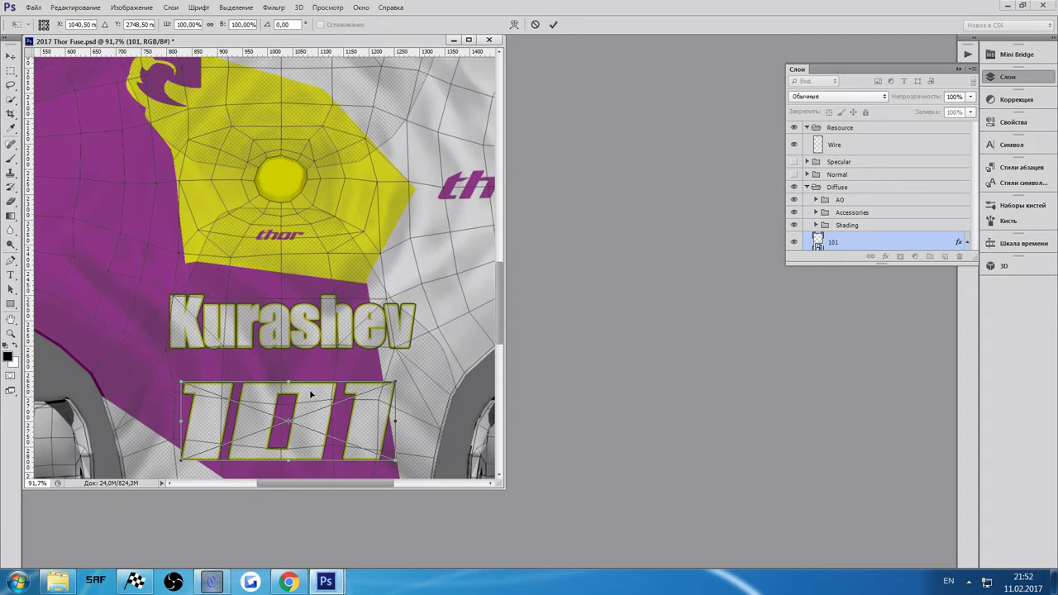
key(Left)
key(Left)
key(Left)
key(Left)
key(Left)
key(Left)
key(Left)
key(Left)
key(Left)
key(Left)
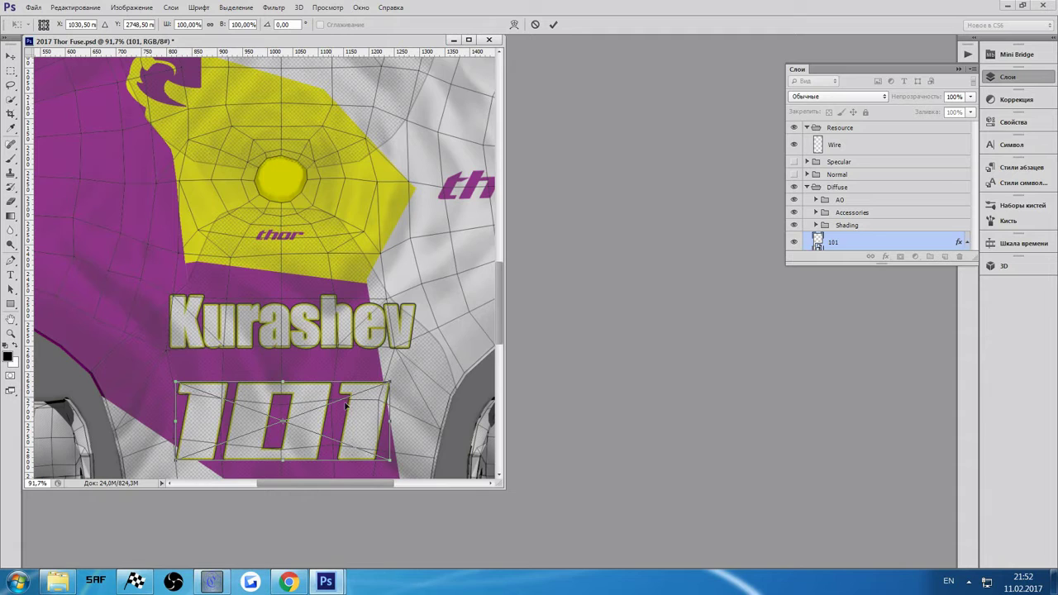
Narrow the number 101 to about 95.5% width, nudge it 7 px up and 2 px right, and commit the transform
drag(388, 382, 381, 381)
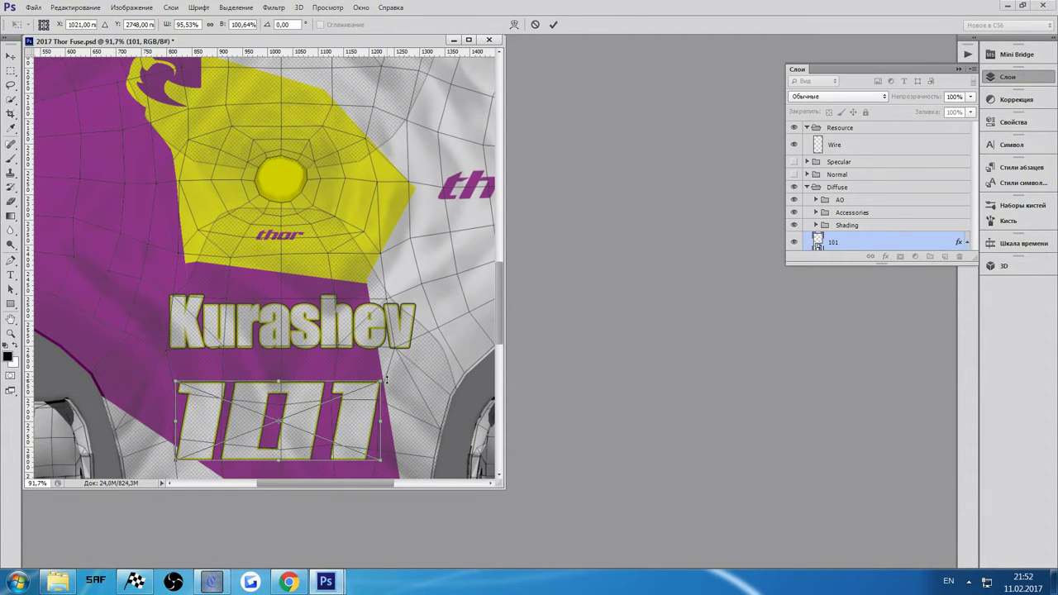
key(Up)
key(Up)
key(Up)
key(Up)
key(Up)
key(Up)
key(Up)
key(Right)
key(Right)
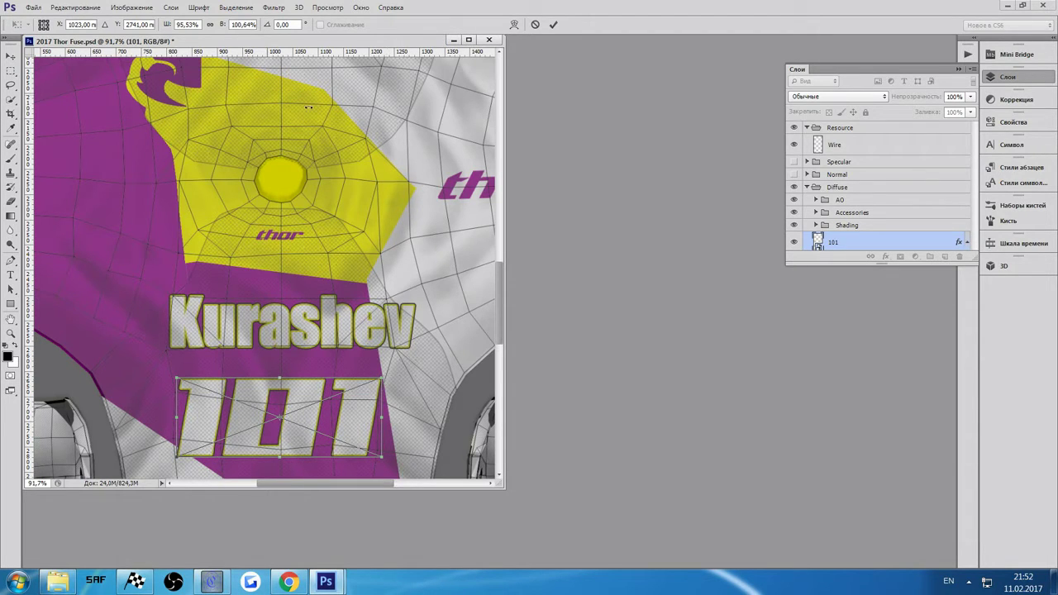
key(z)
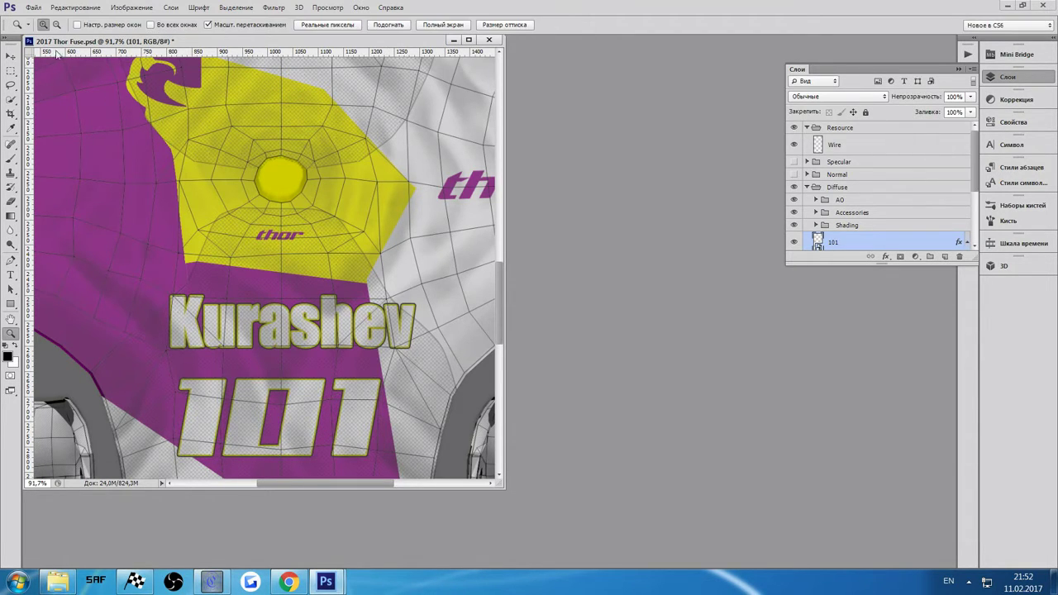
Skew the top edge of the number 101 slightly to the right, nudge it about 3 px left, and commit
click(74, 7)
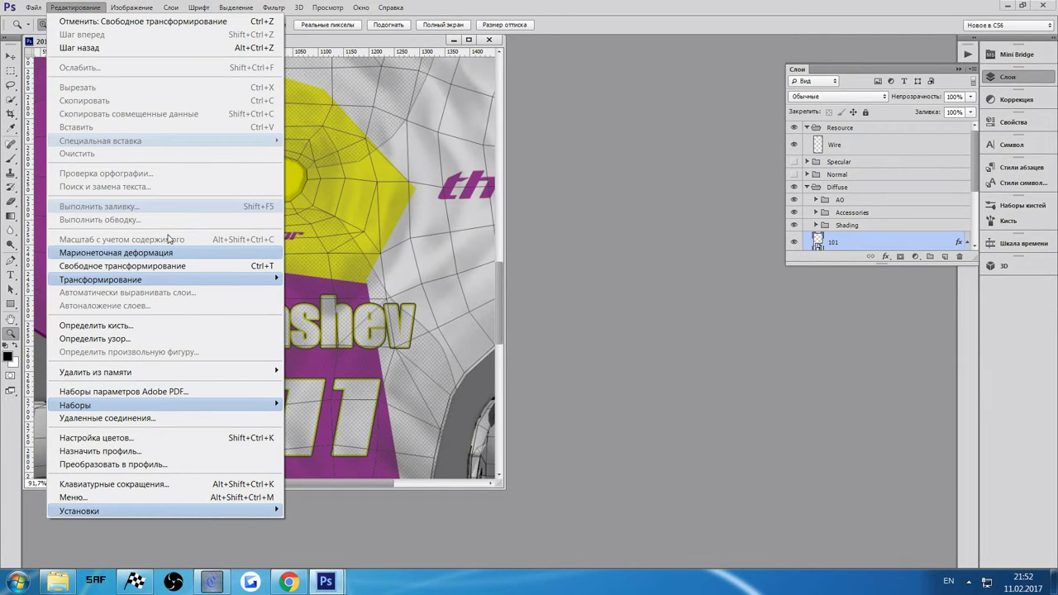
mouse_move(278, 281)
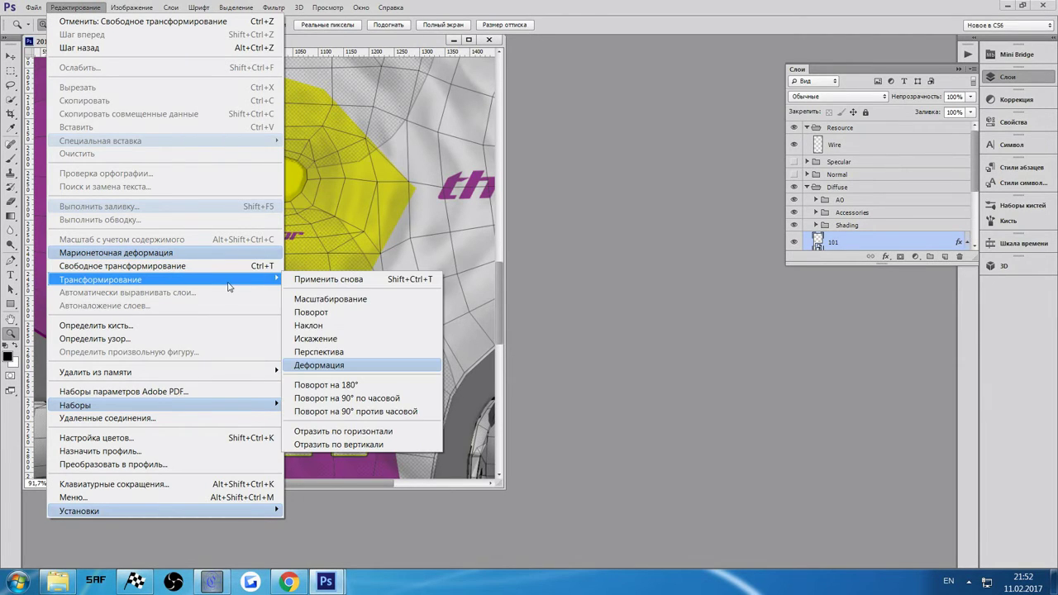
click(334, 324)
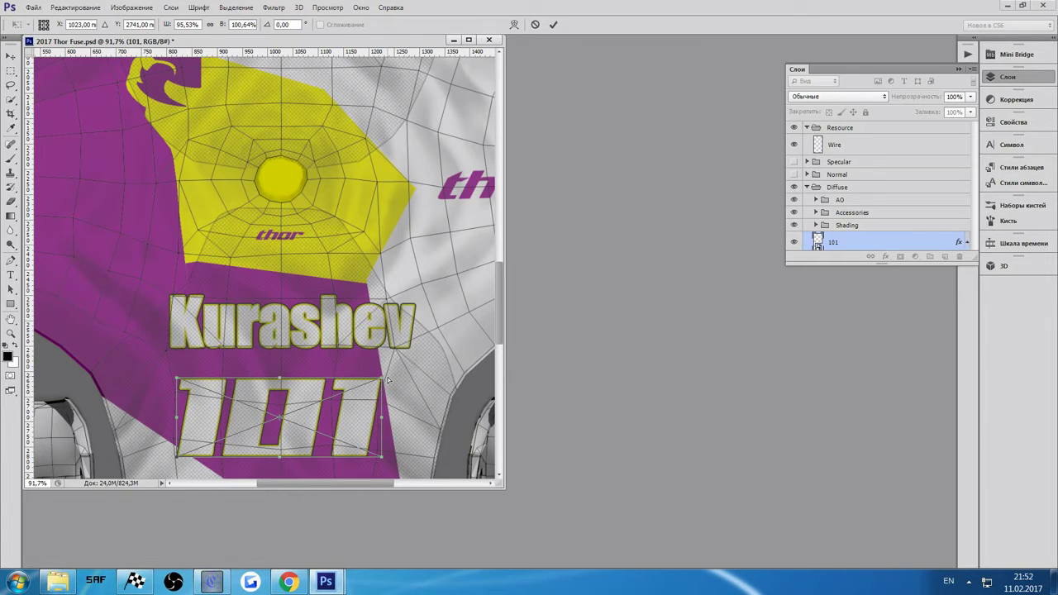
drag(391, 381, 396, 380)
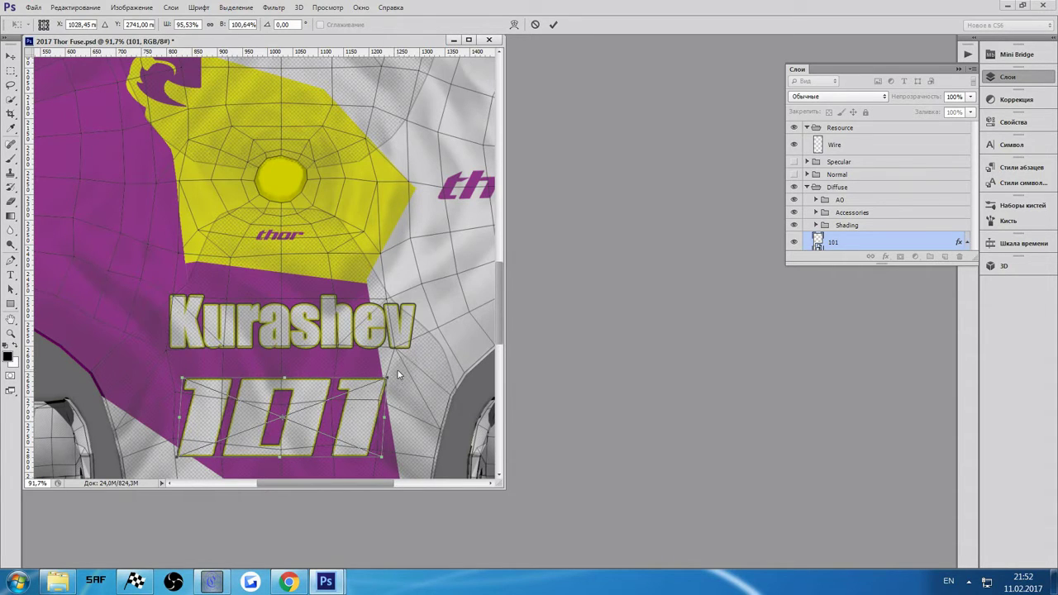
key(Left)
key(Left)
key(Left)
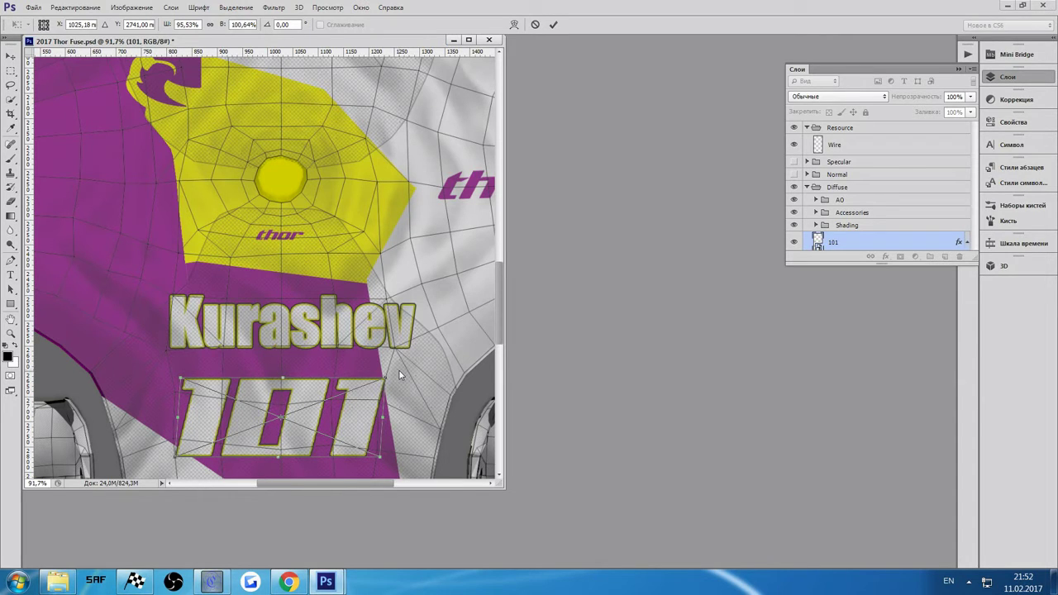
key(Return)
Collapse the 101 layer's effects, then skew the surname layer's top edge slightly to the right and commit
scroll(868, 207, down, 3)
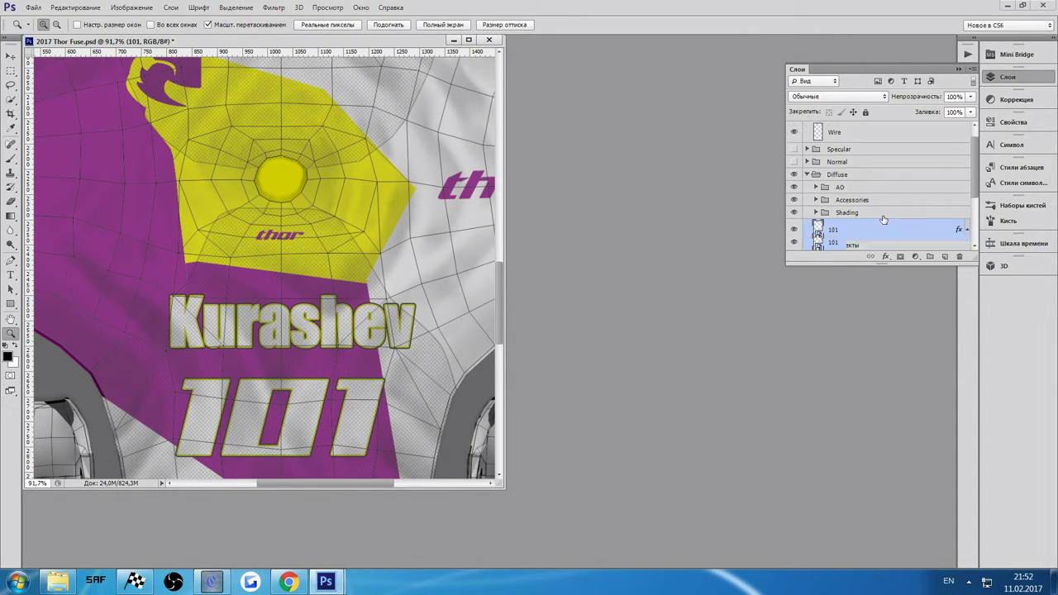
scroll(874, 224, down, 1)
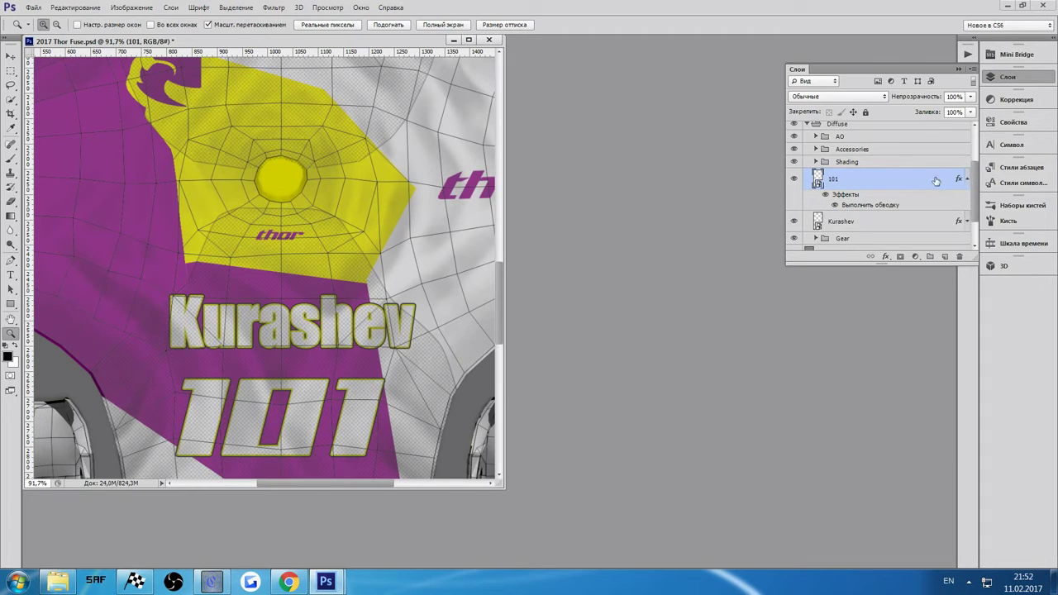
click(967, 178)
click(881, 201)
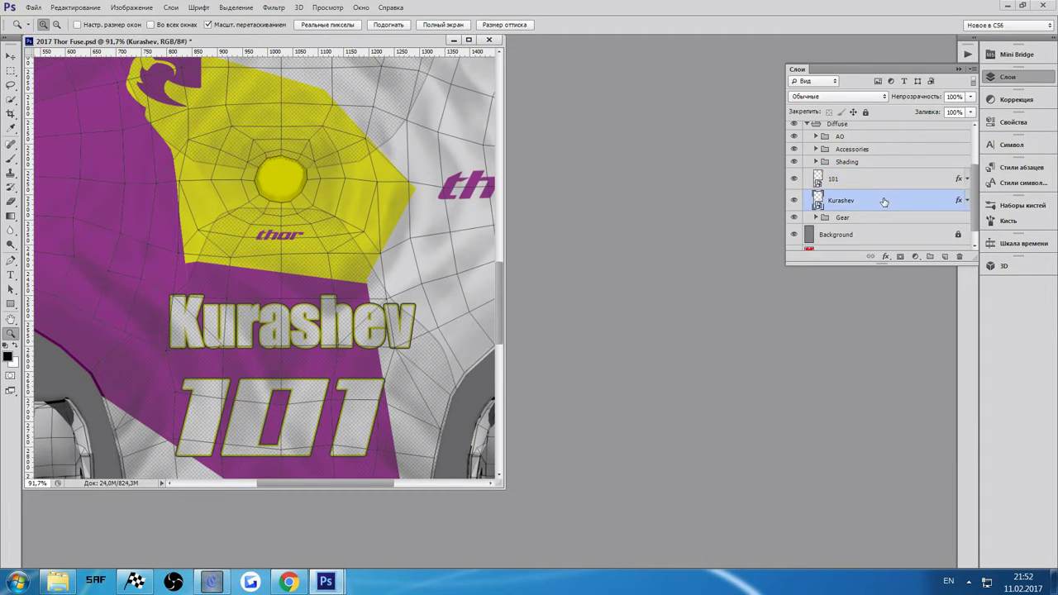
click(76, 7)
mouse_move(151, 279)
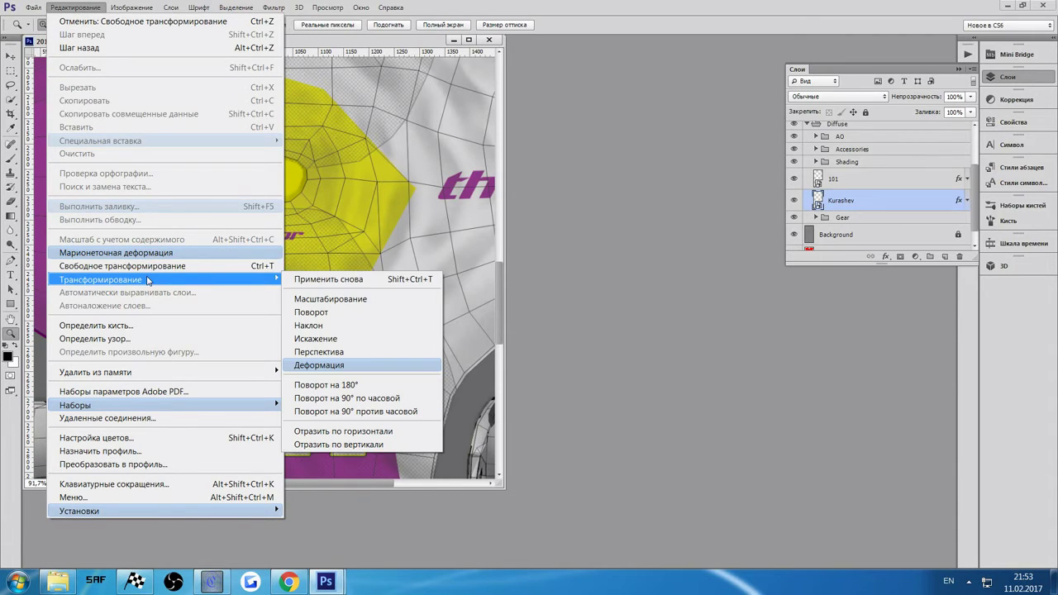
click(330, 326)
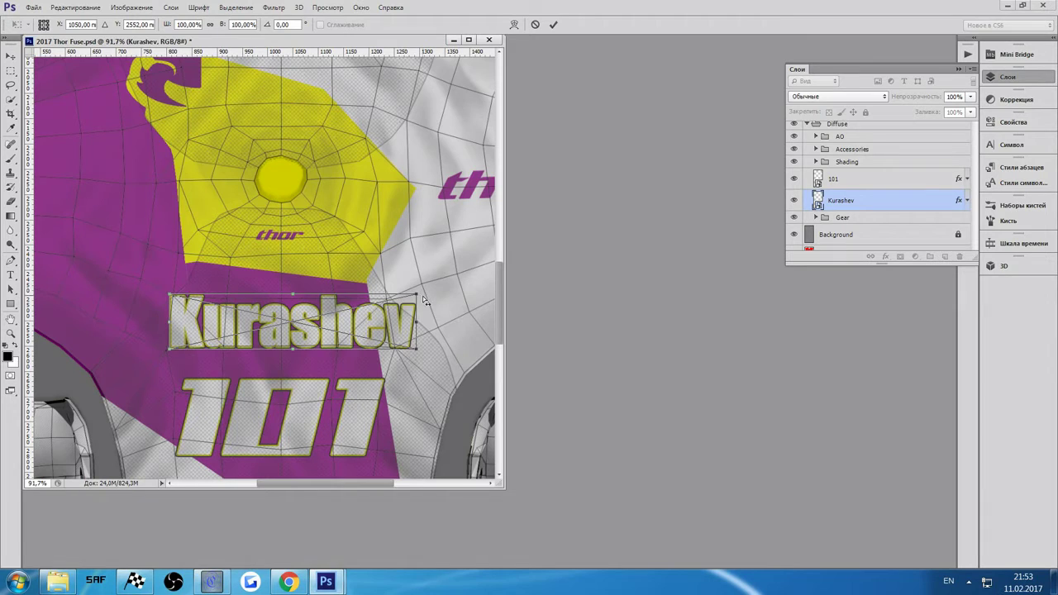
drag(424, 297, 427, 294)
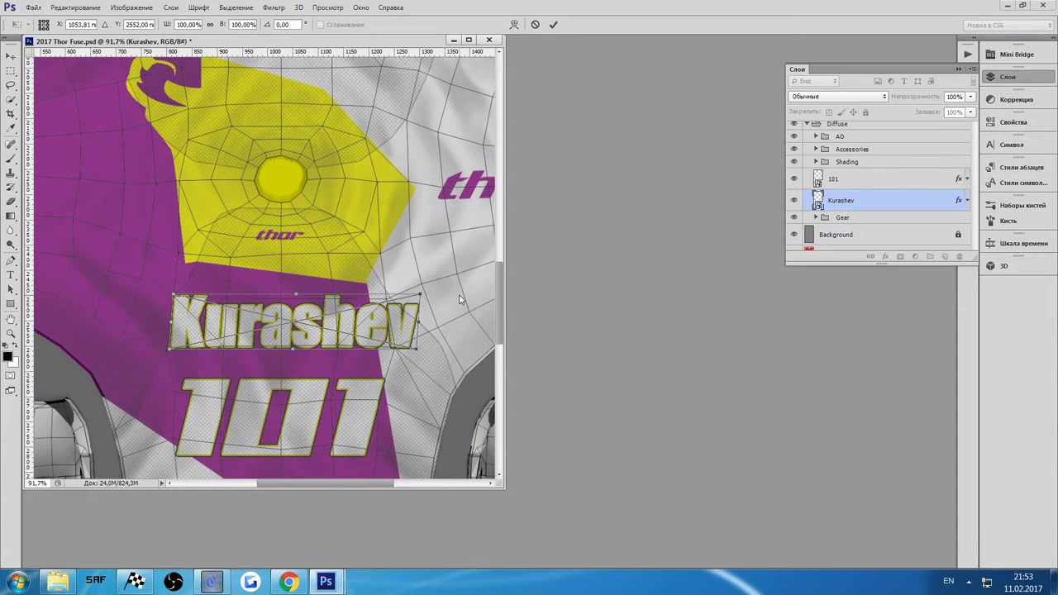
key(Return)
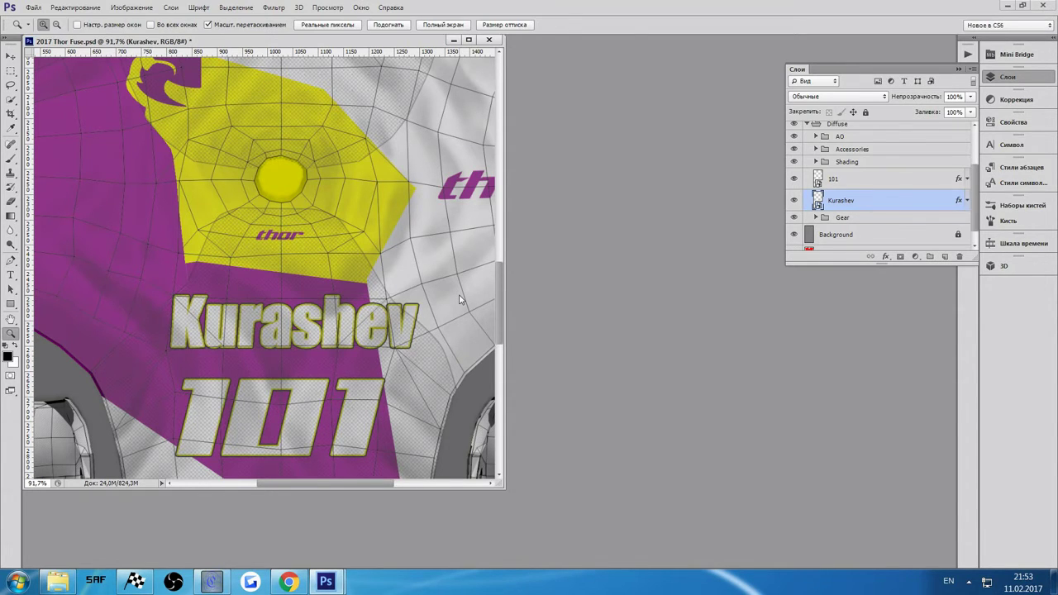
Scale the surname to about 90% width and 81% height, centre it above the number 101, and commit the transform
click(62, 10)
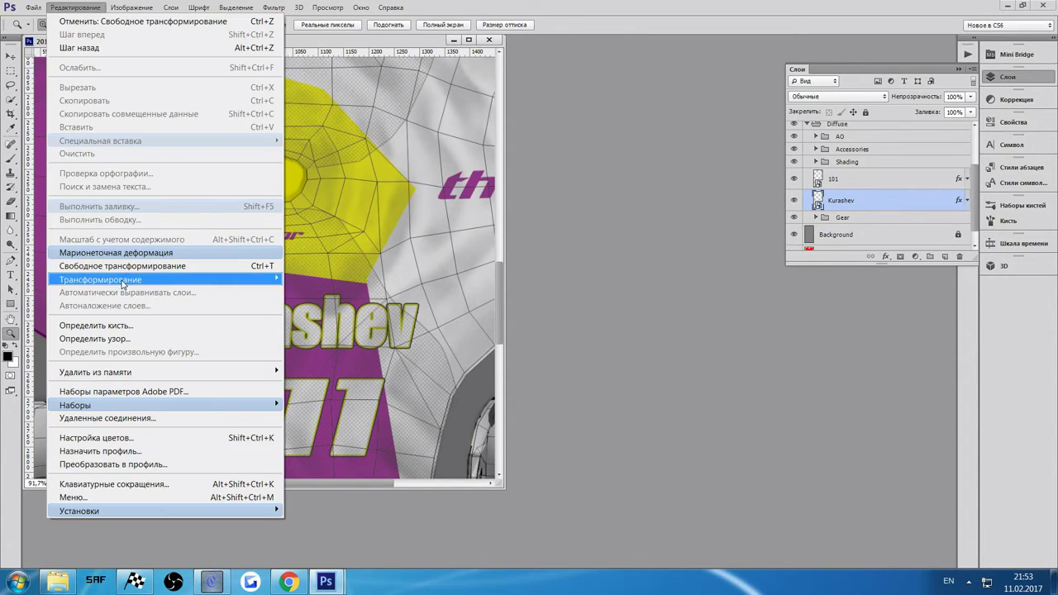
click(122, 266)
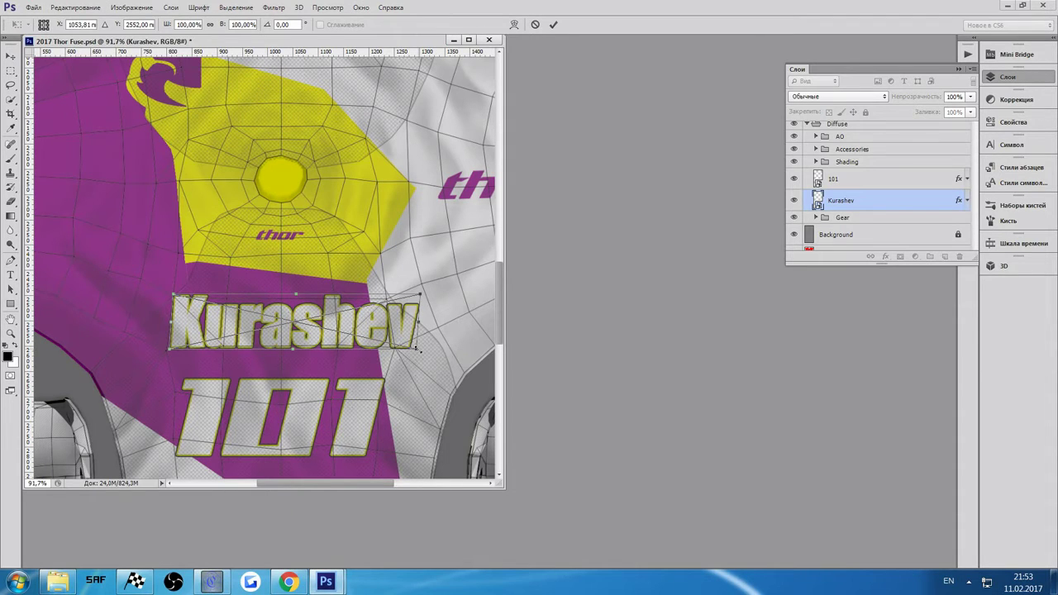
drag(417, 348, 398, 347)
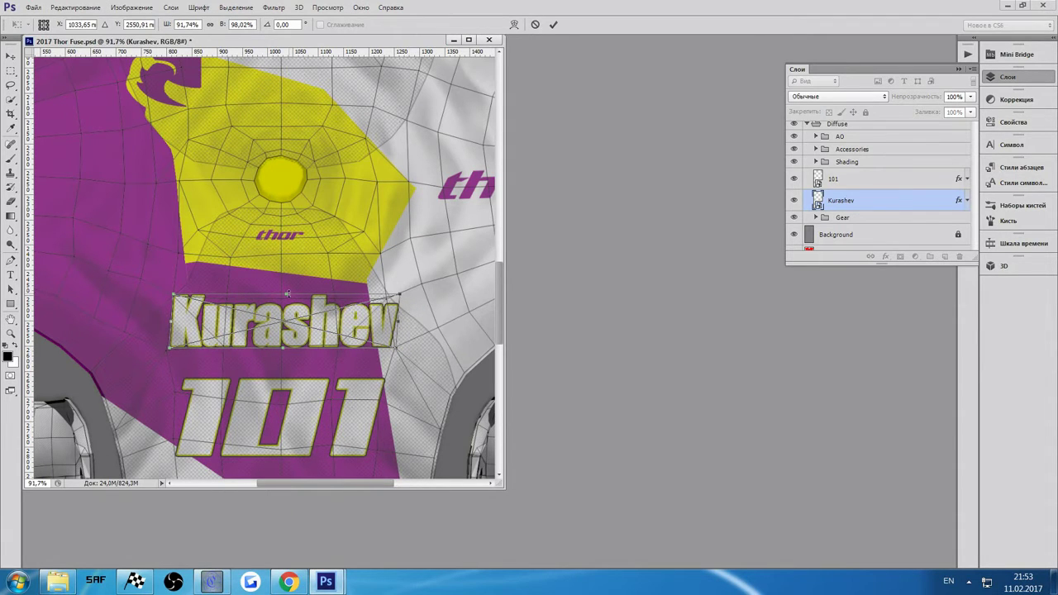
drag(287, 293, 288, 297)
drag(189, 325, 188, 329)
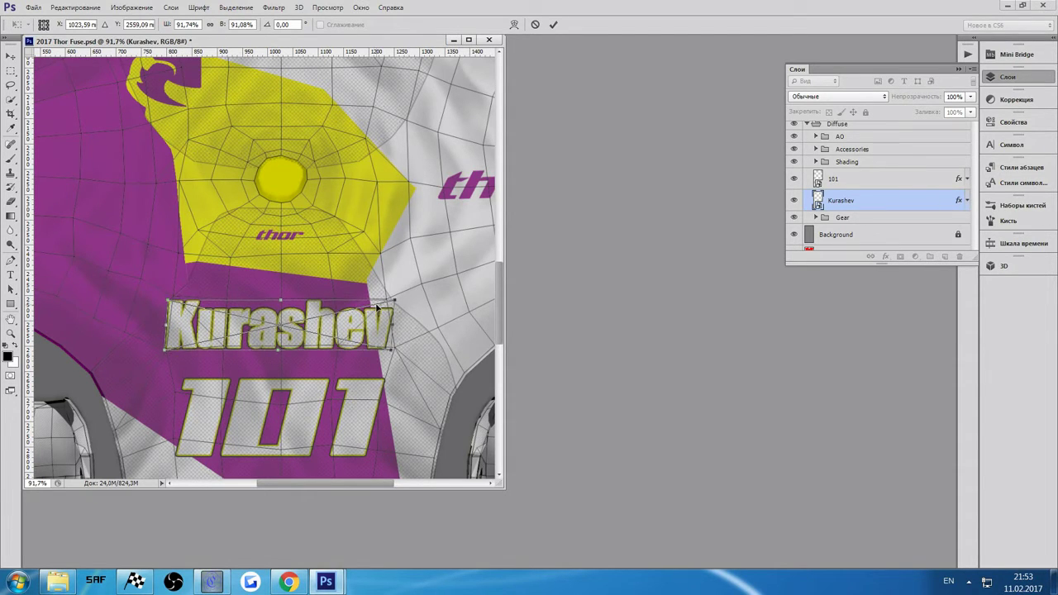
key(Right)
drag(396, 299, 394, 304)
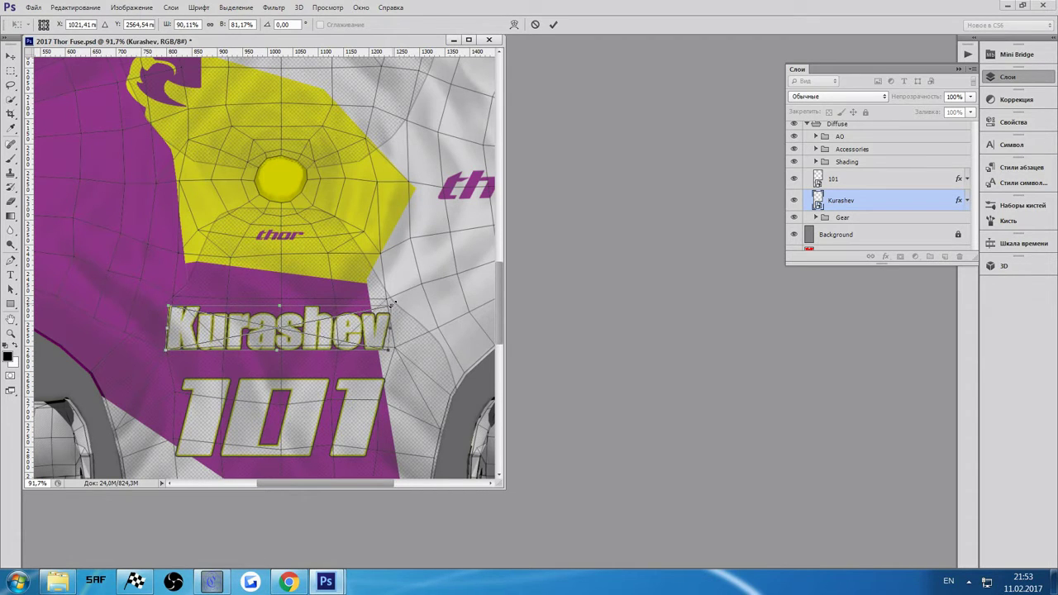
key(Right)
key(Return)
key(z)
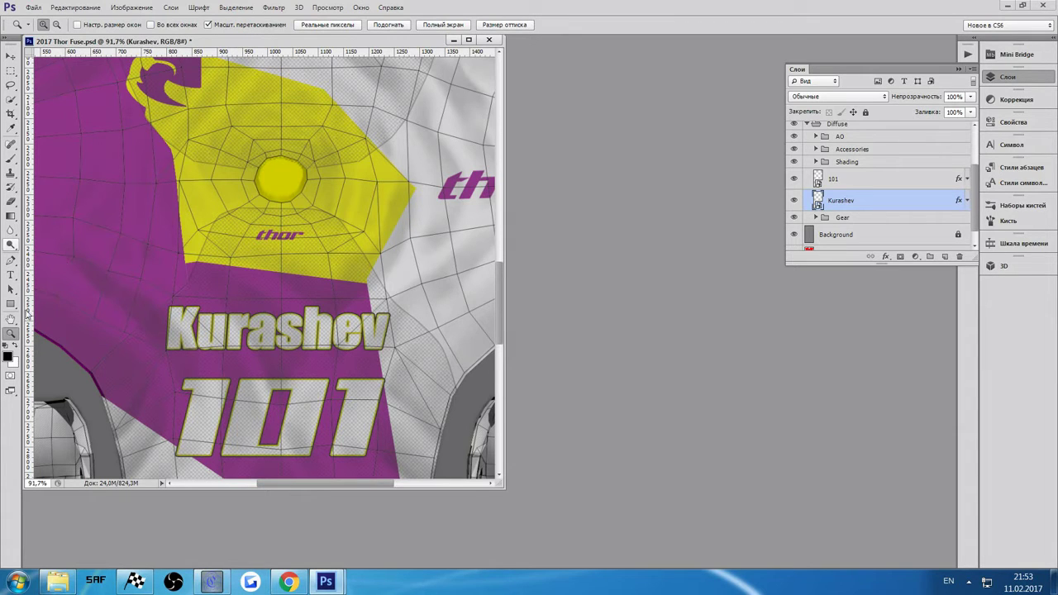
Hide the Resource group to remove the wireframe overlay from the template
scroll(407, 275, down, 5)
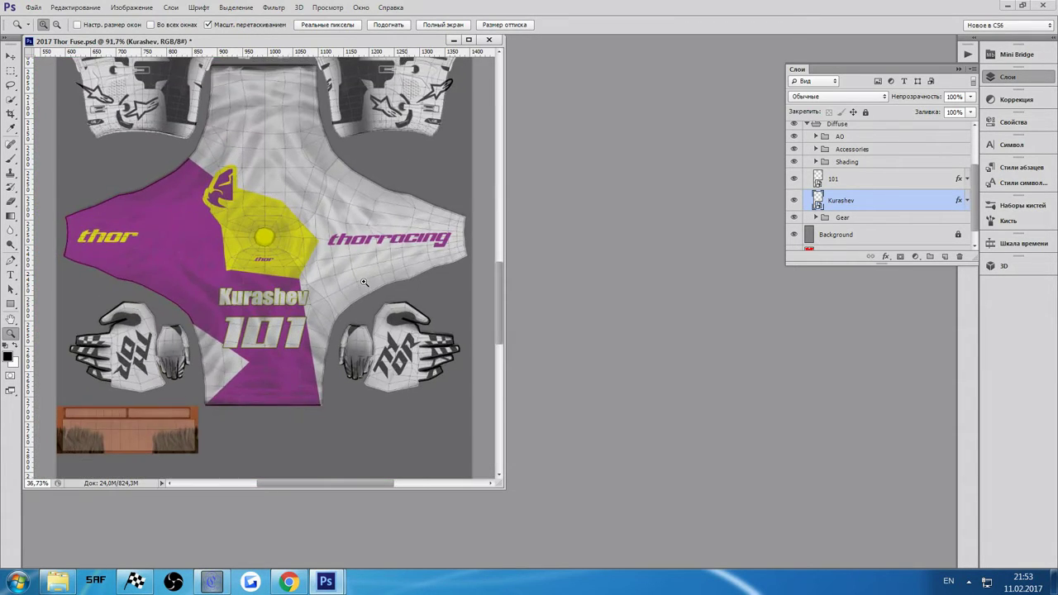
scroll(881, 229, up, 3)
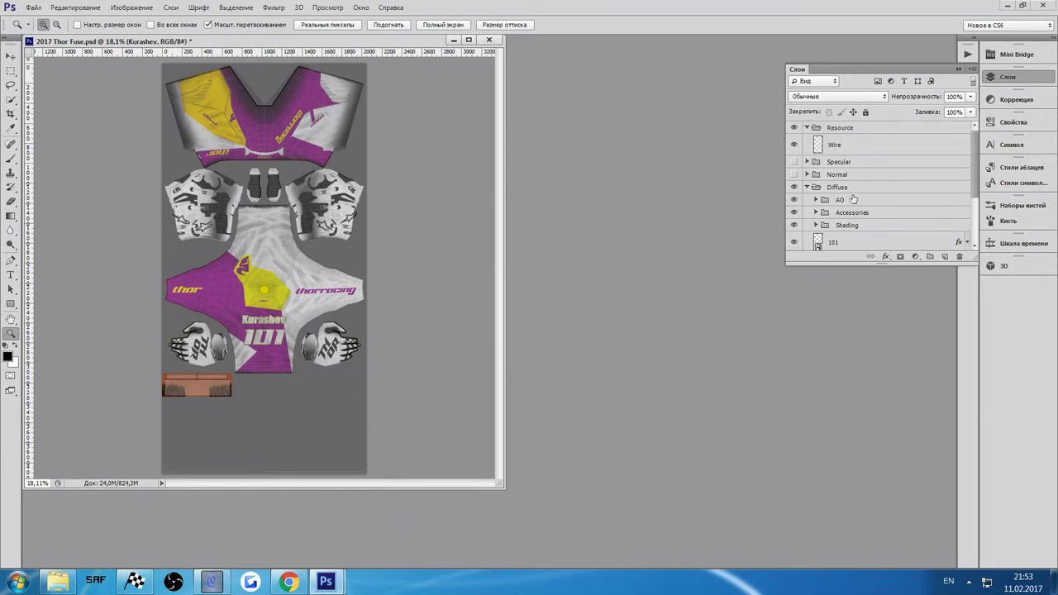
click(794, 128)
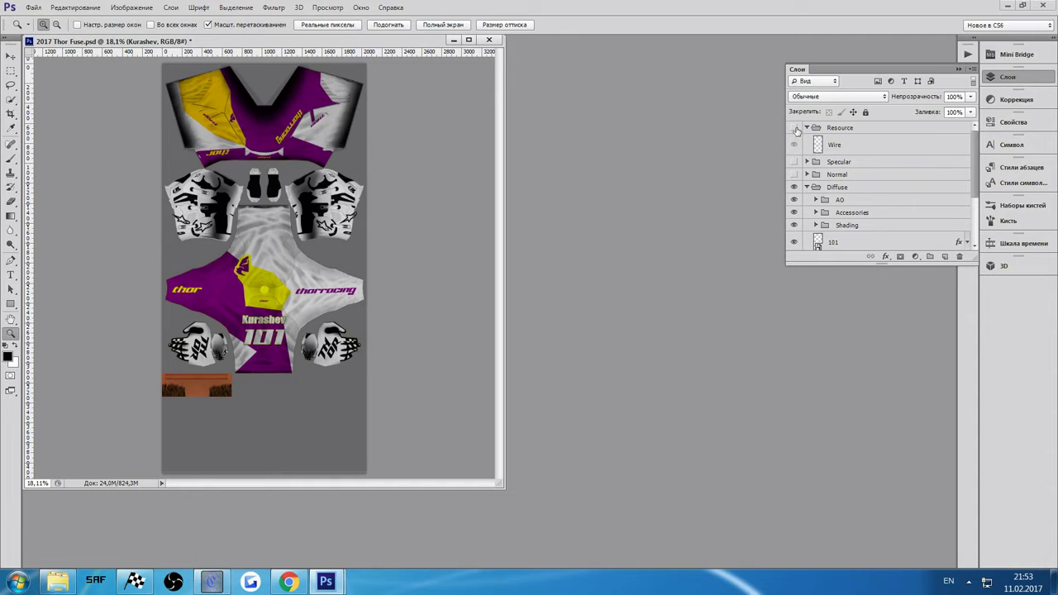
Rotate the entire image by 180°
click(152, 7)
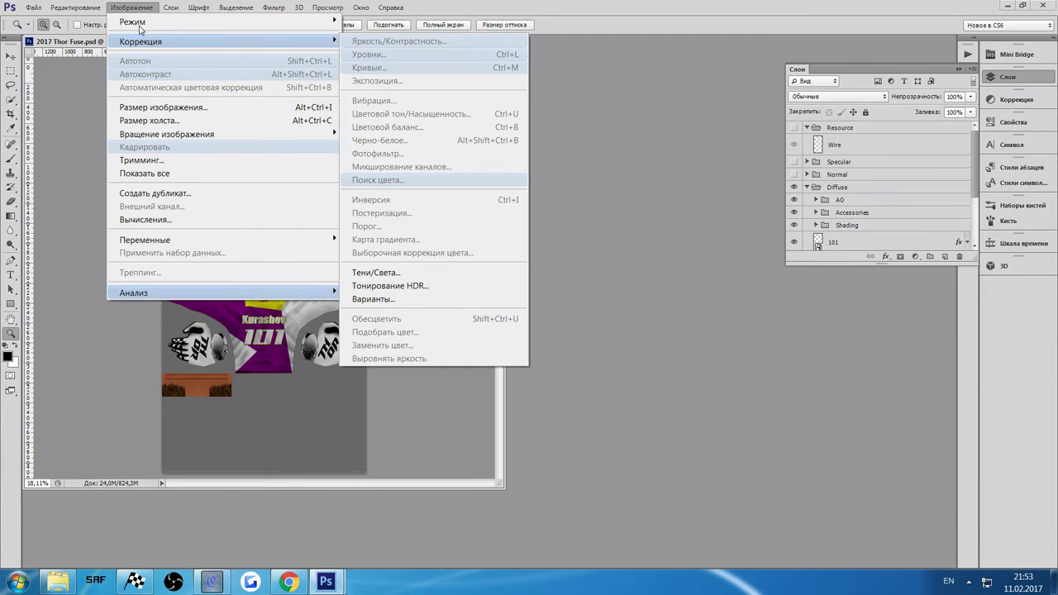
mouse_move(228, 140)
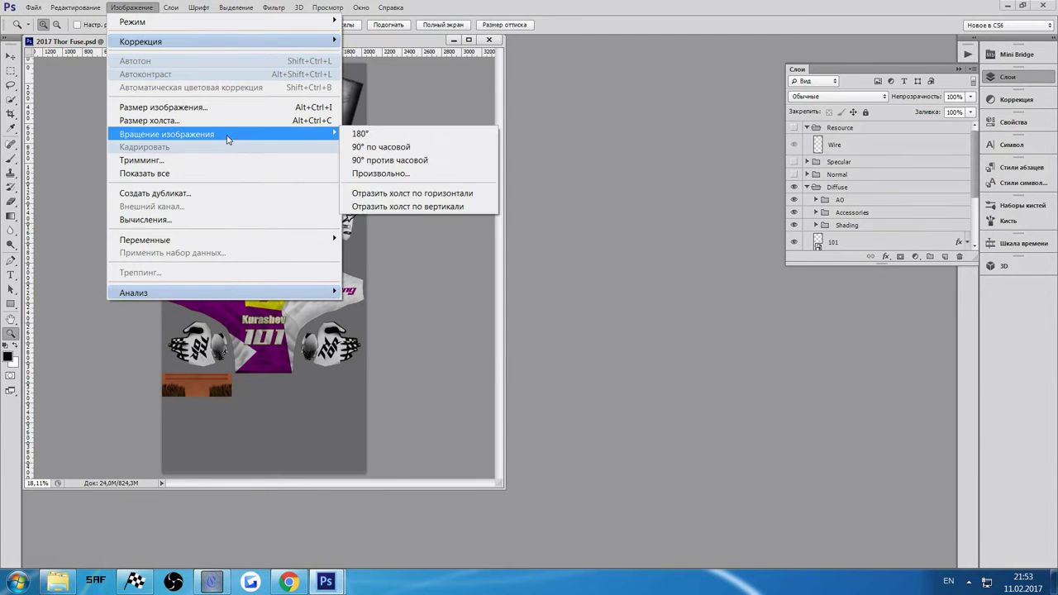
click(370, 134)
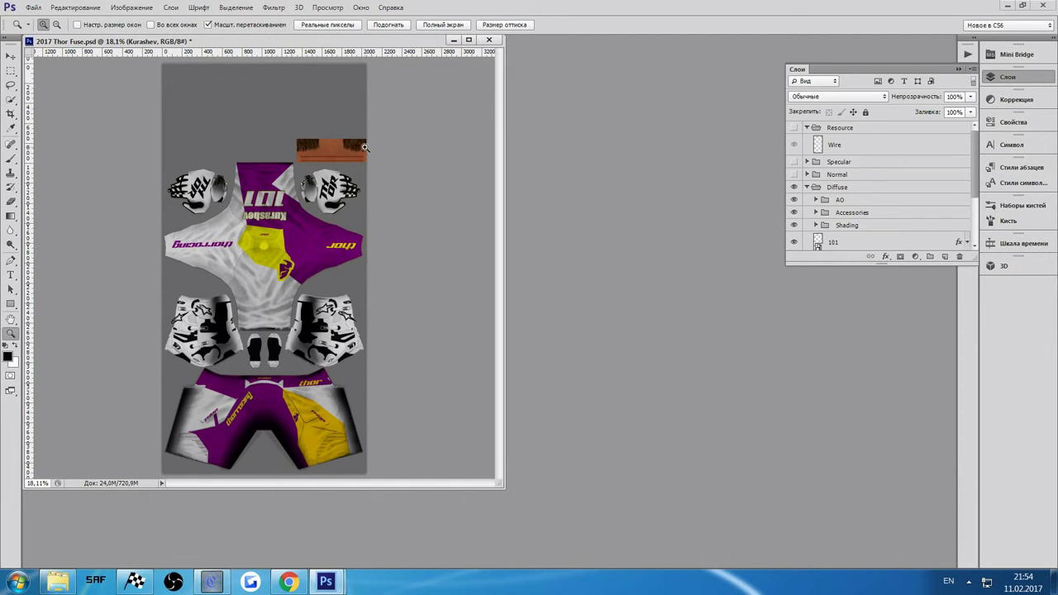
Start saving a copy of the template in PNG format in the Tutorial folder
click(31, 8)
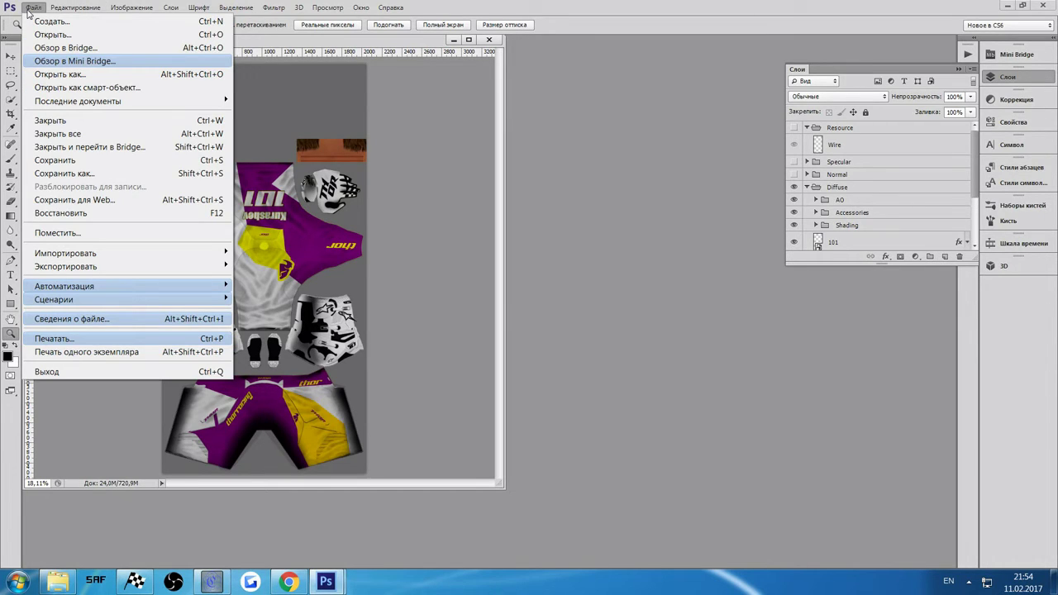
click(115, 173)
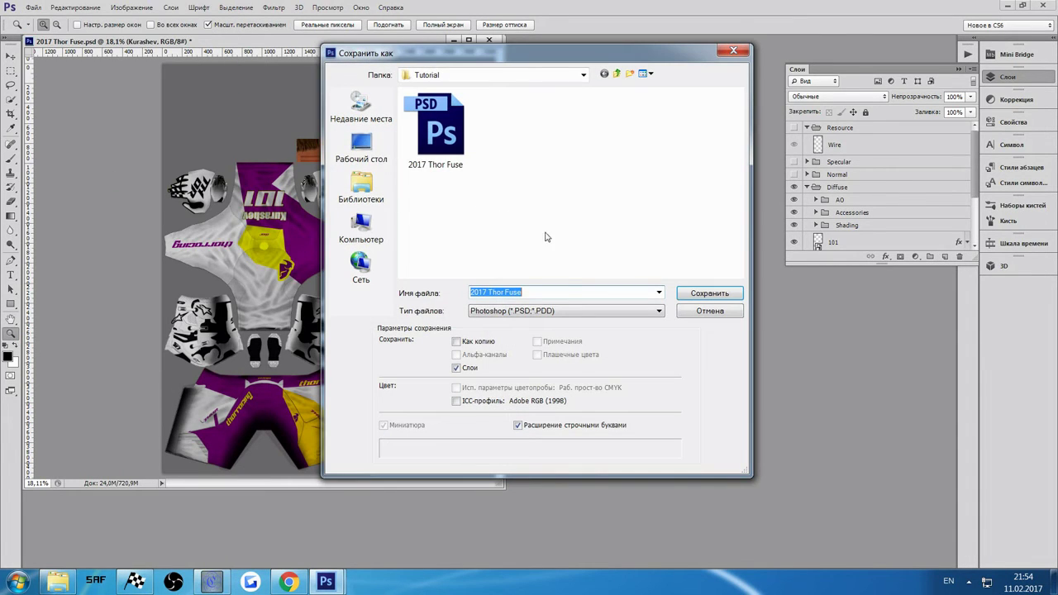
click(568, 312)
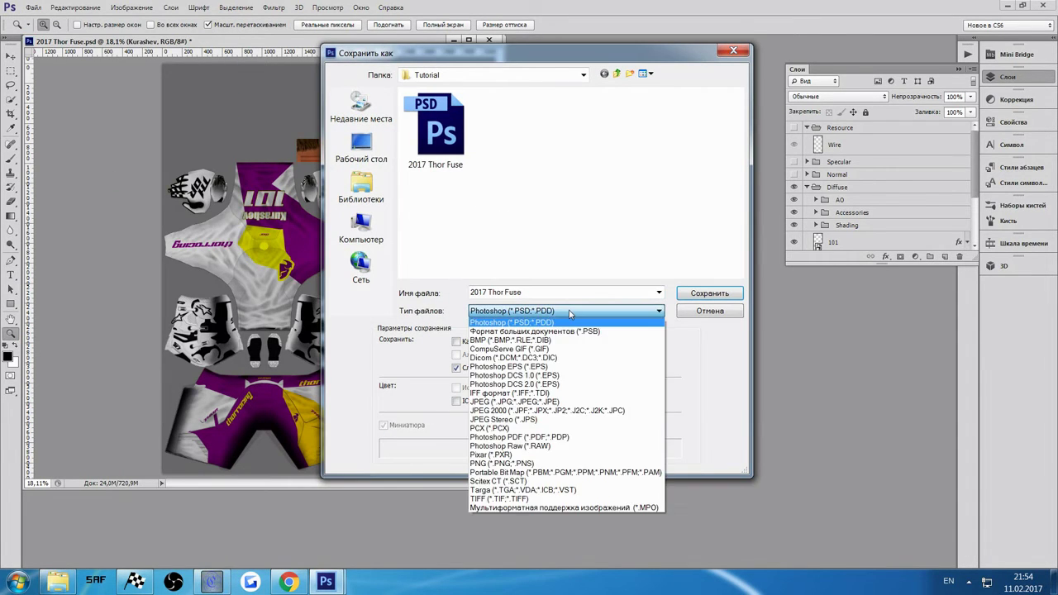
click(533, 465)
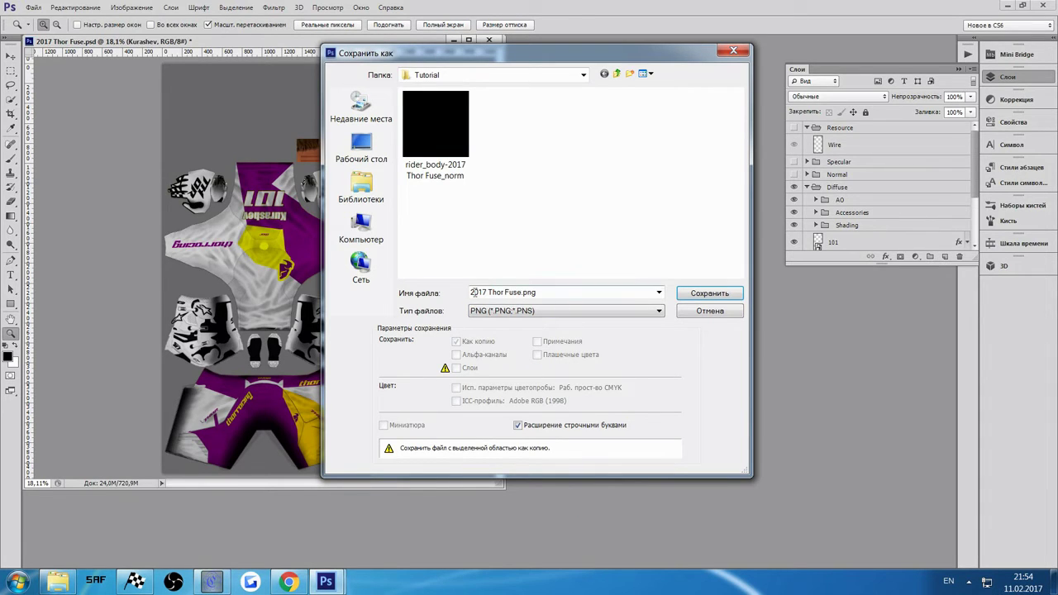
Try to save the PNG as "rider_body-2017 TutorialGear Test-" followed by the rider's shortened surname
drag(470, 292, 537, 293)
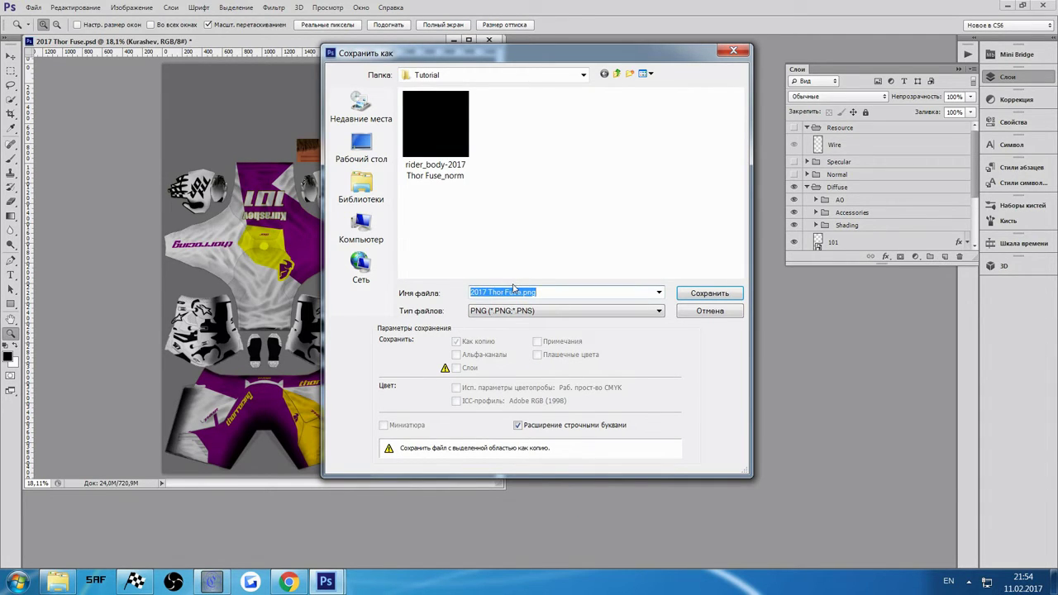
key(End)
drag(522, 292, 404, 286)
text(rider_)
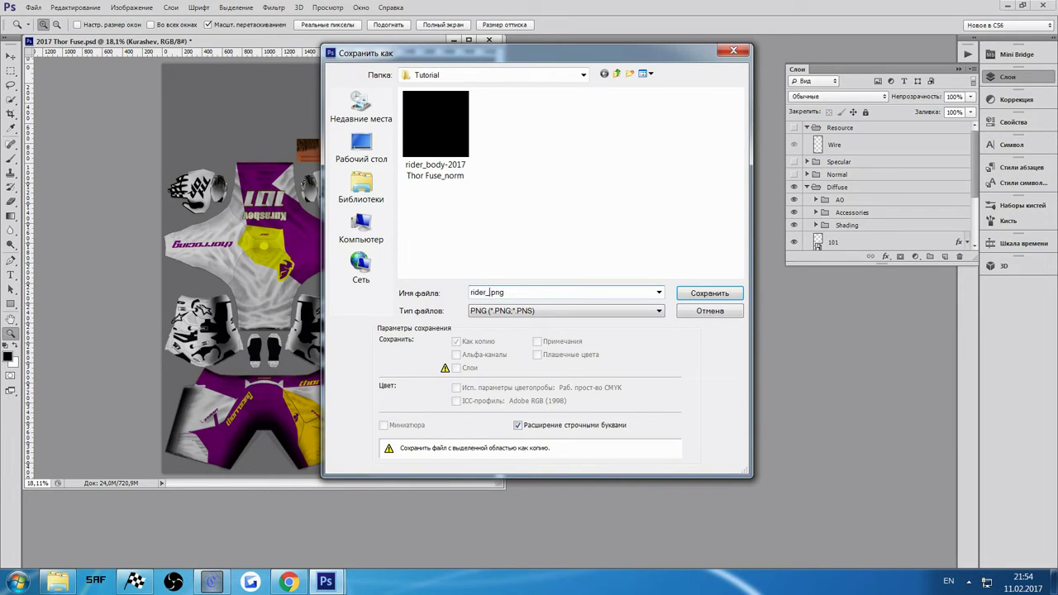
text(body)
text(_Th)
key(BackSpace)
key(BackSpace)
key(BackSpace)
text(_body-2017 TutorialGear Test-Kurash)
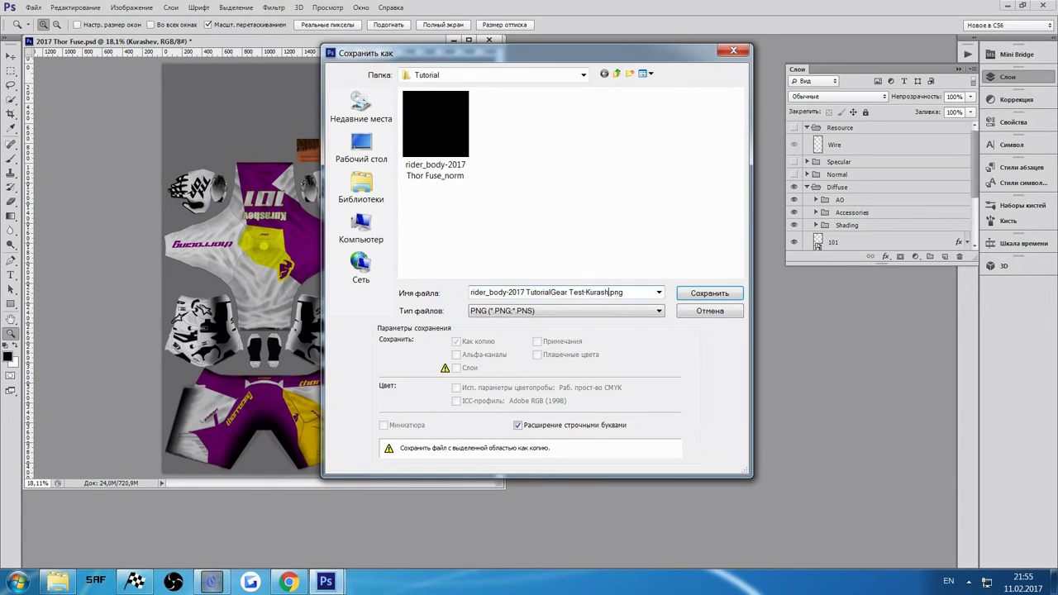
text(ev)
key(BackSpace)
key(BackSpace)
click(704, 295)
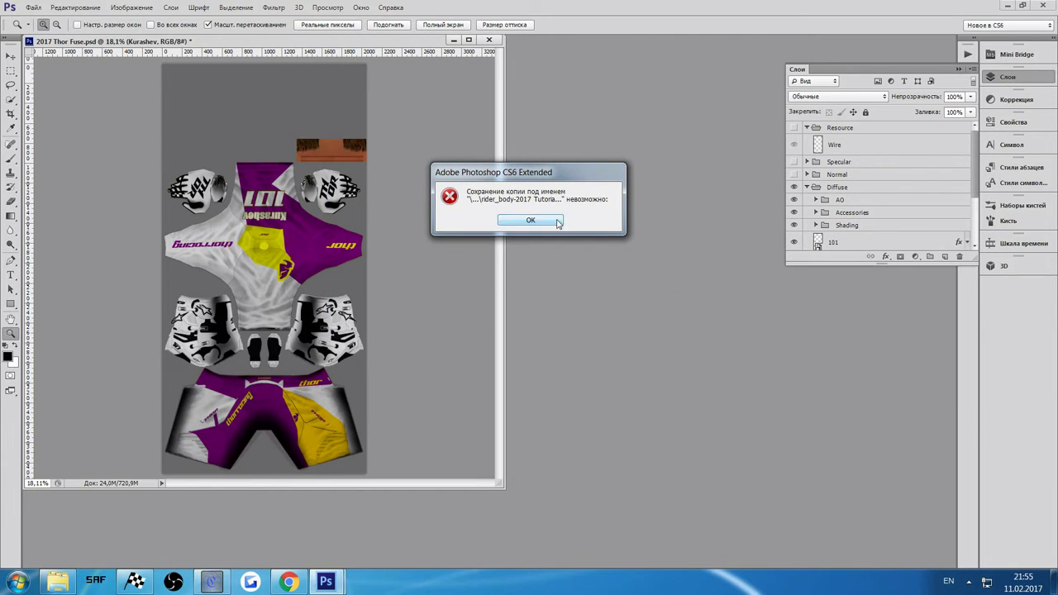
click(531, 220)
Start saving the diffuse texture again as a PNG copy in the Tutorial folder
click(34, 8)
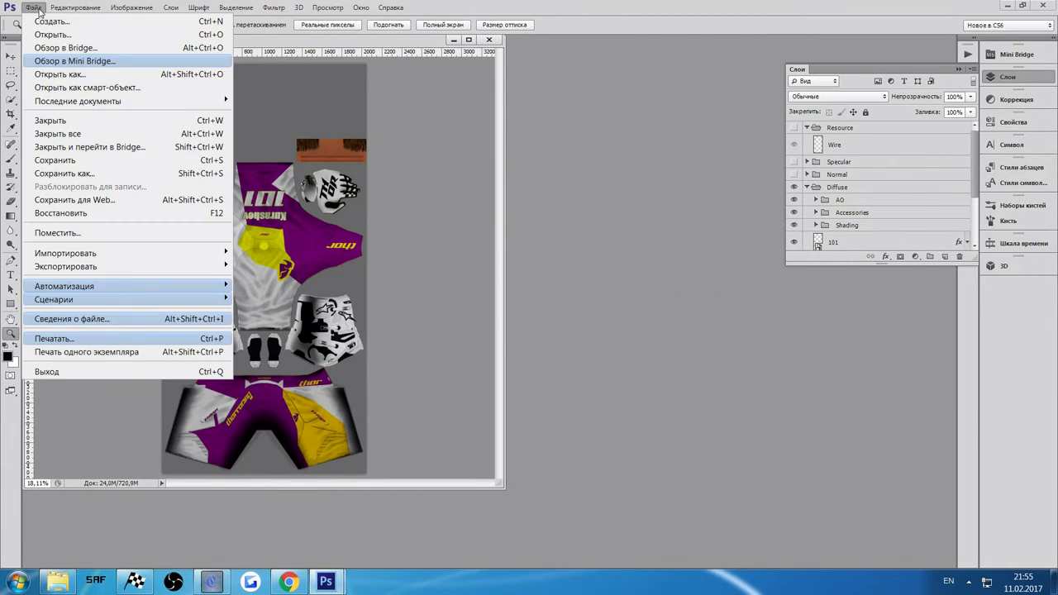
click(64, 173)
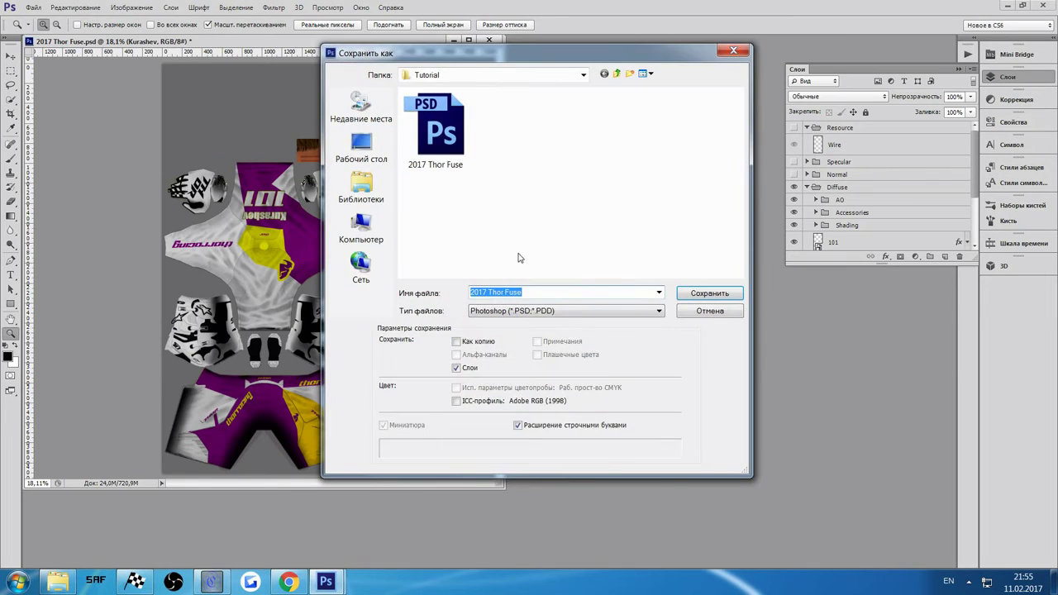
click(576, 311)
click(529, 462)
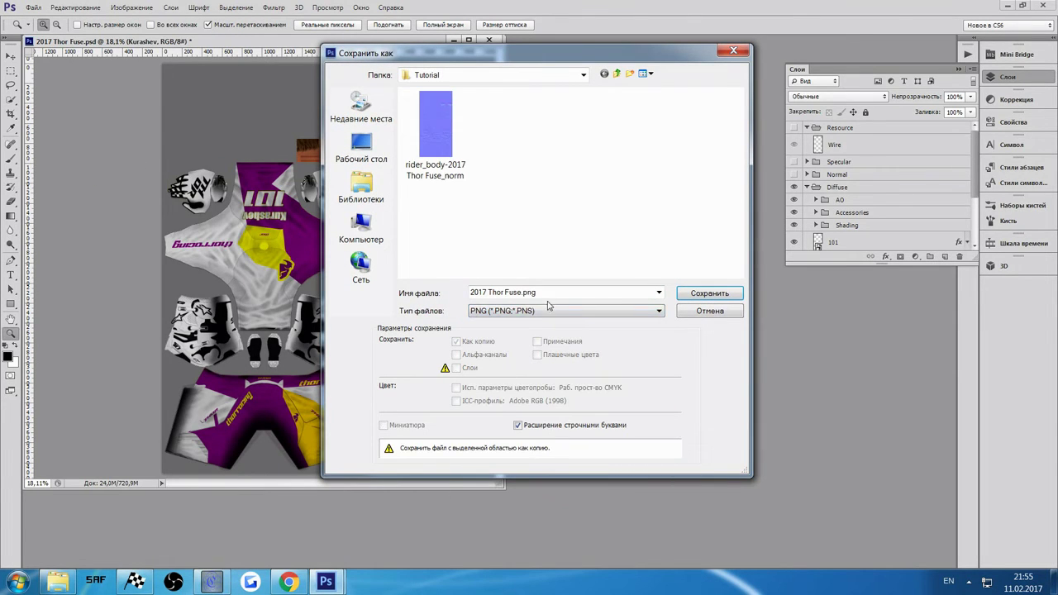
Name the file "rider_body-2017 TutotialGear Test-" plus the rider's shortened surname and save it as an interlaced PNG
click(506, 293)
drag(520, 293, 442, 284)
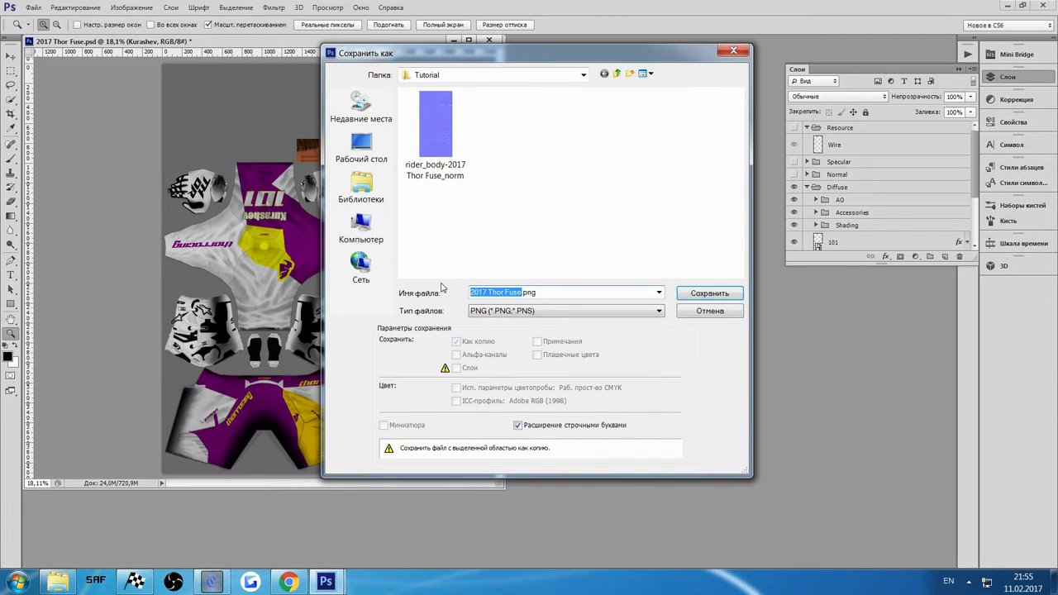
text(r)
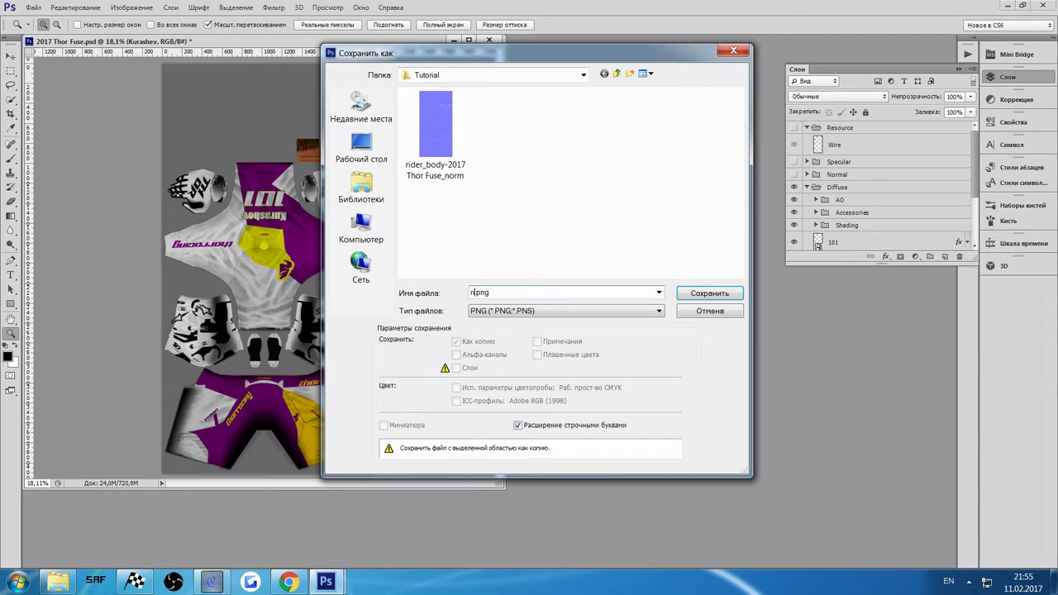
text(ider_bo)
text(dy)
text(-2017)
text( Tuto)
text(tial)
text(Gea)
text(r Tes)
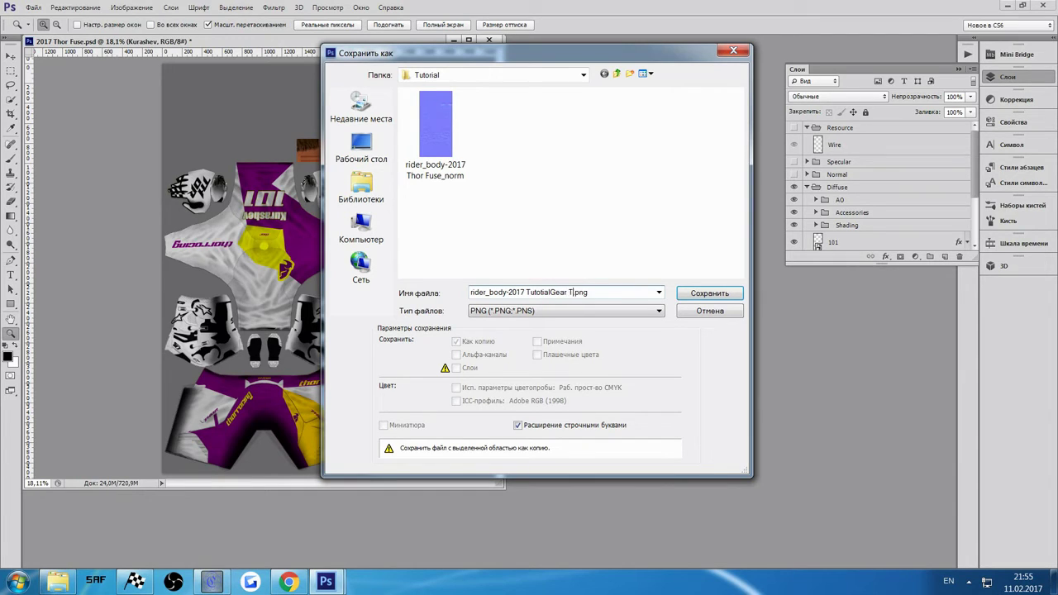
text(t-Kurash)
key(Return)
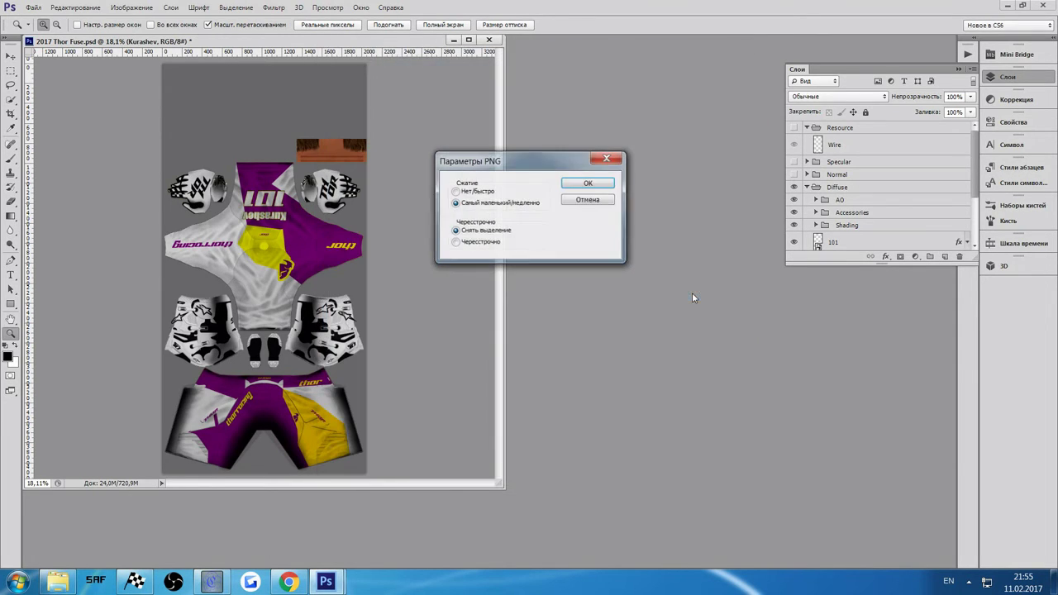
click(481, 242)
click(578, 184)
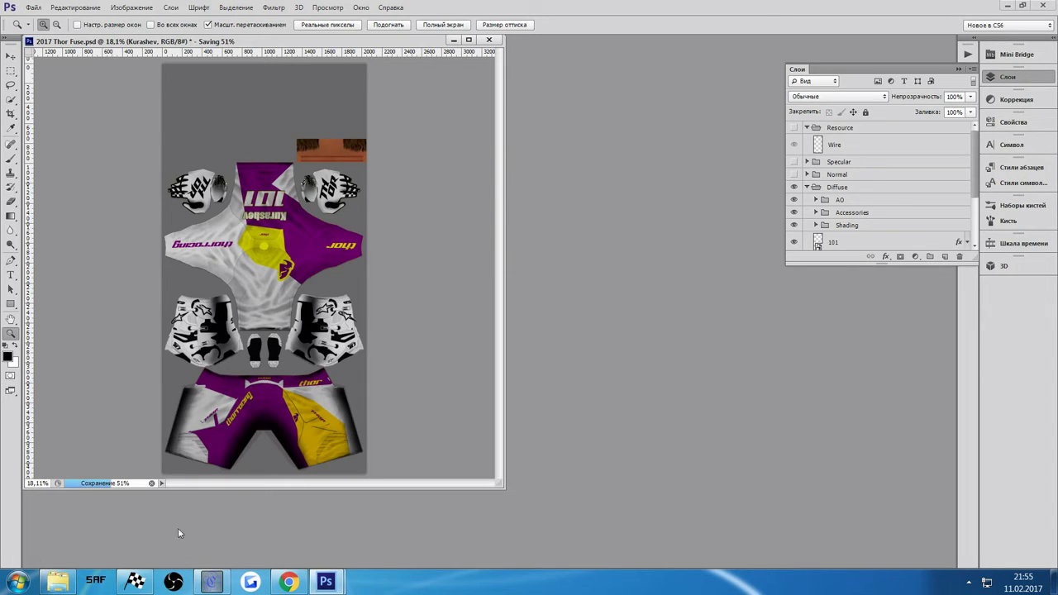
right_click(135, 582)
click(138, 555)
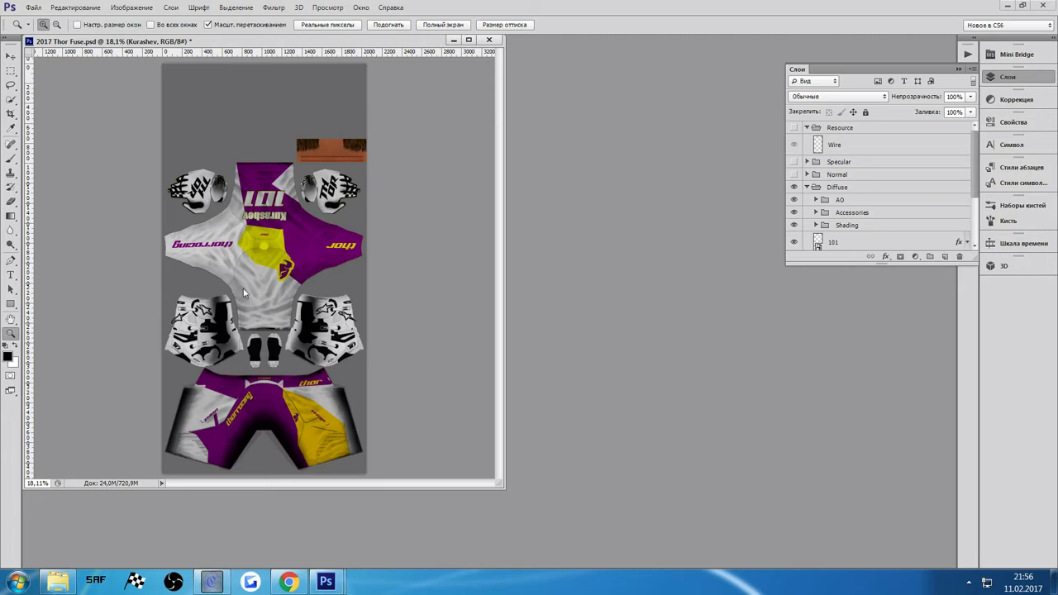
Show the Normal group and start saving the normal map as a PNG copy
click(794, 175)
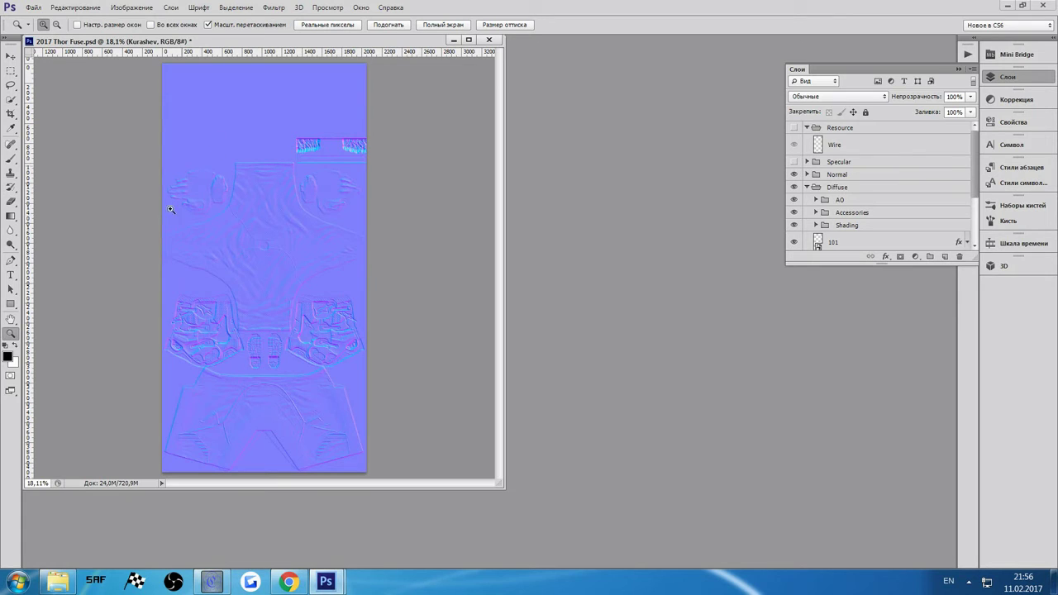
click(34, 8)
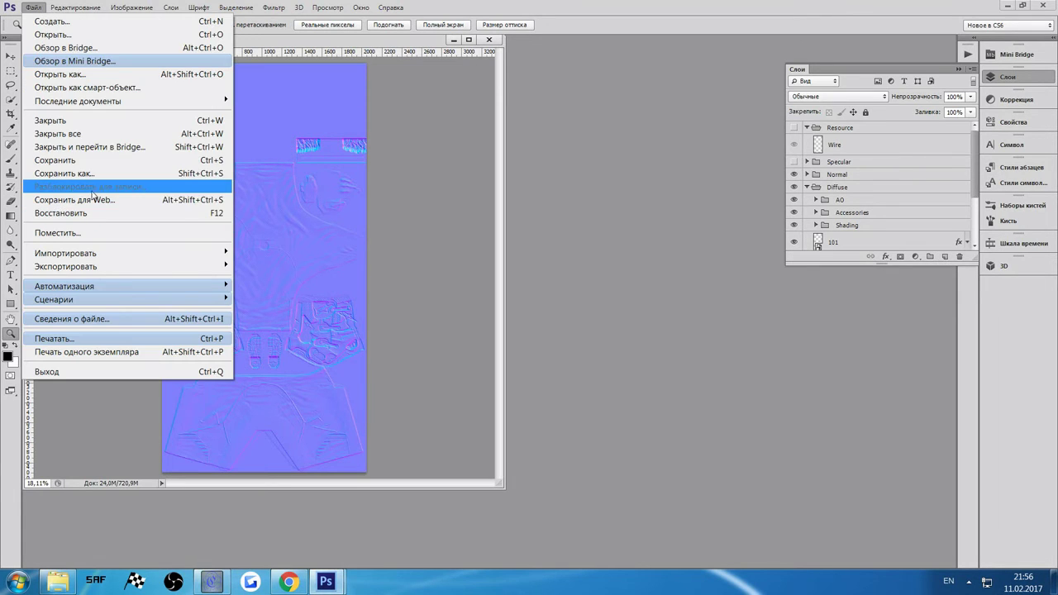
click(91, 174)
click(568, 311)
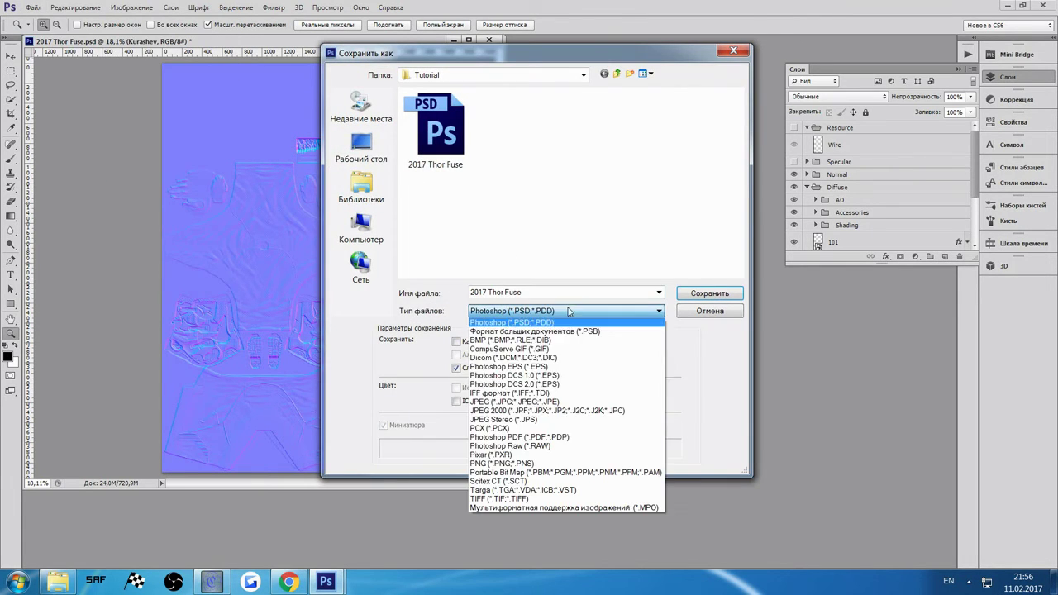
click(512, 461)
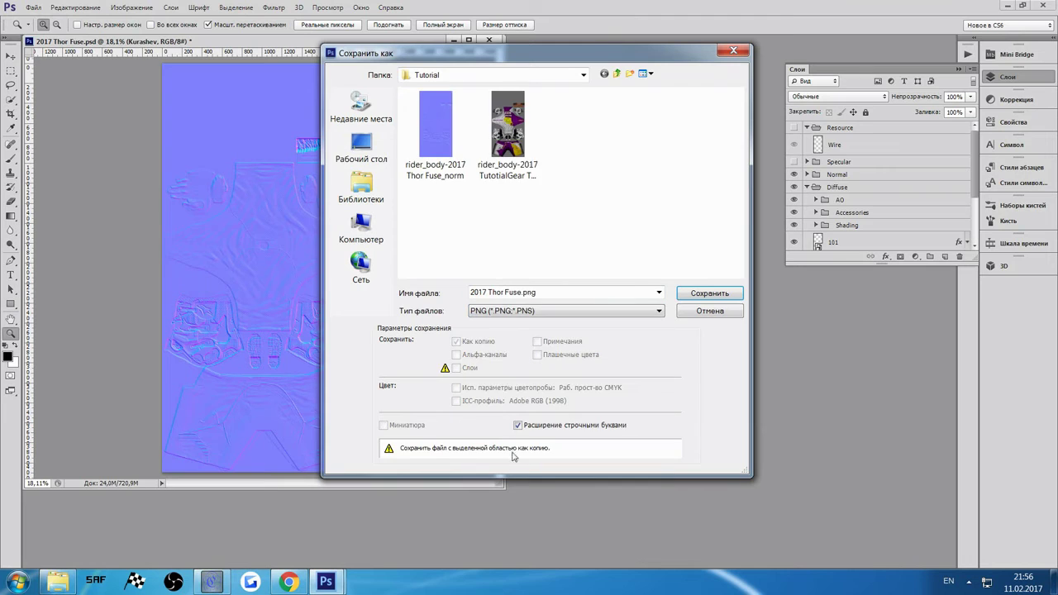
Reuse the saved diffuse texture's name, replace its surname ending to get "rider_body-2017 TutotialGear Test_norm", and save the interlaced PNG
click(502, 145)
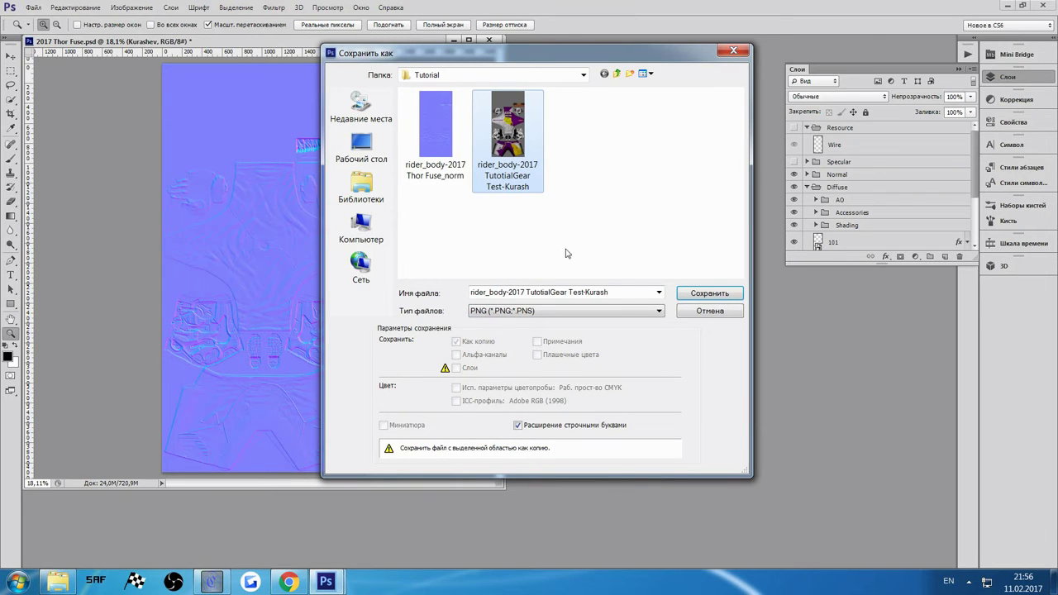
click(585, 291)
click(585, 292)
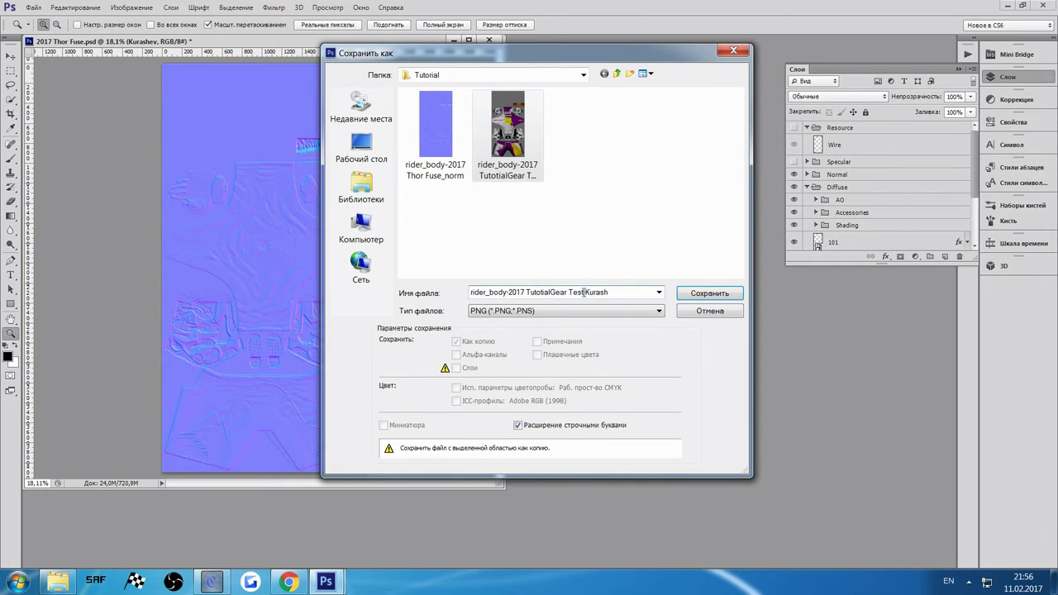
drag(585, 292, 613, 292)
text(_norm)
click(710, 294)
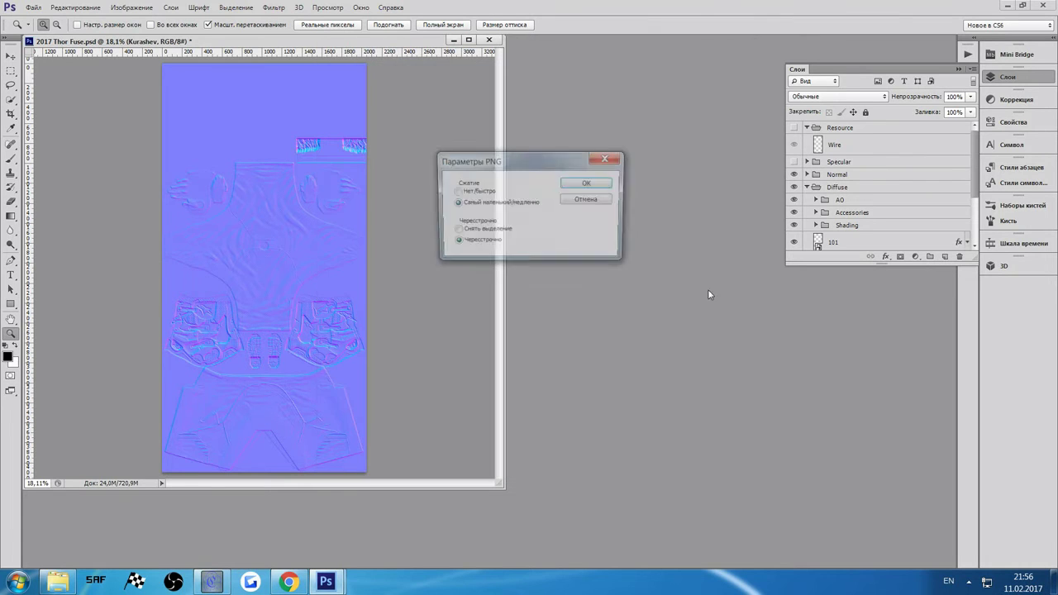
click(571, 187)
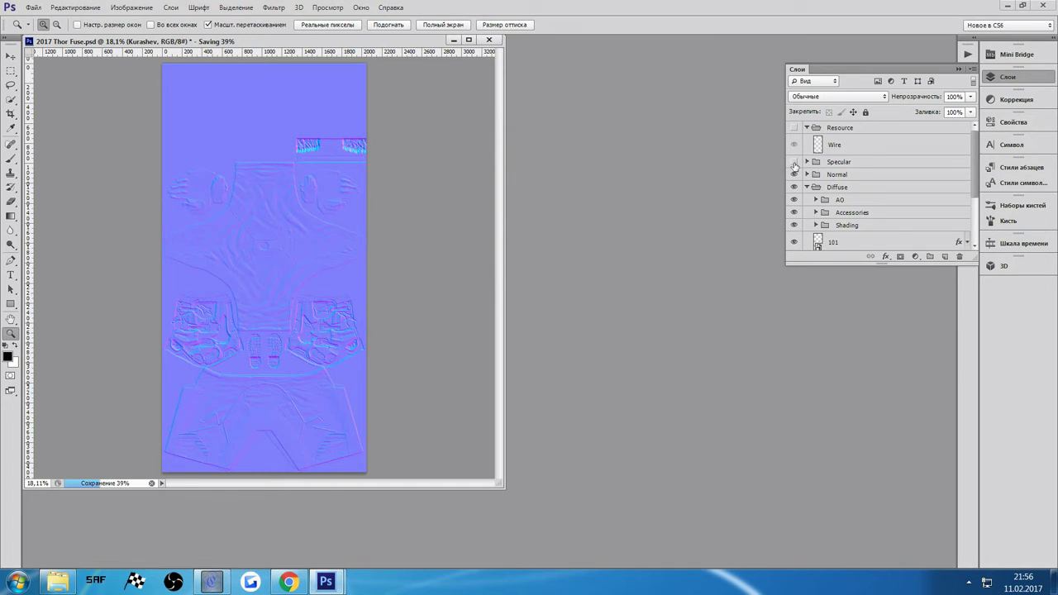
Show the Specular group and hide the Normal group, the 101 and surname layers, and the Gear group
click(794, 163)
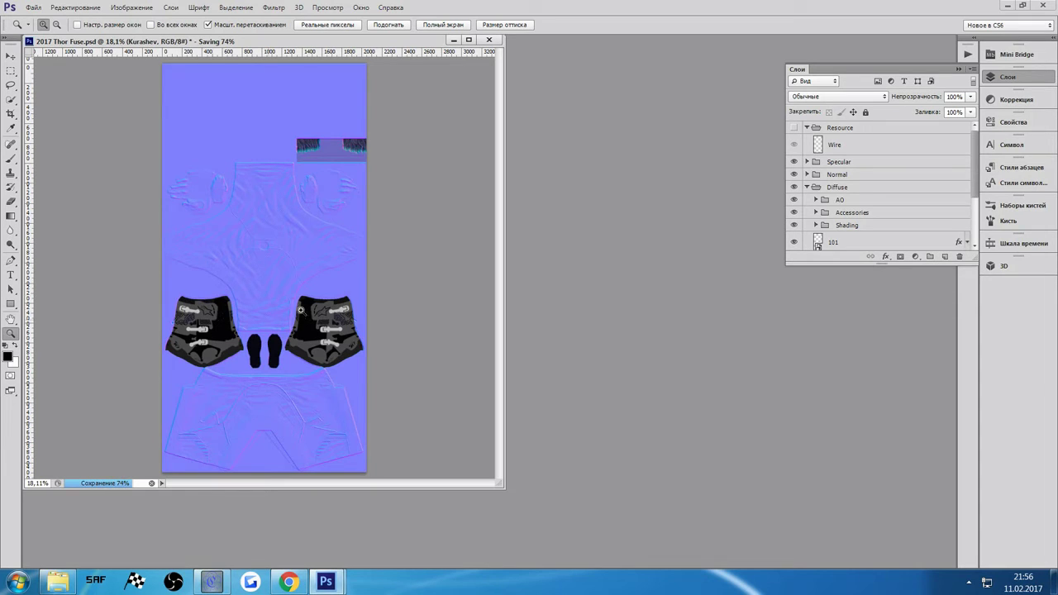
click(794, 174)
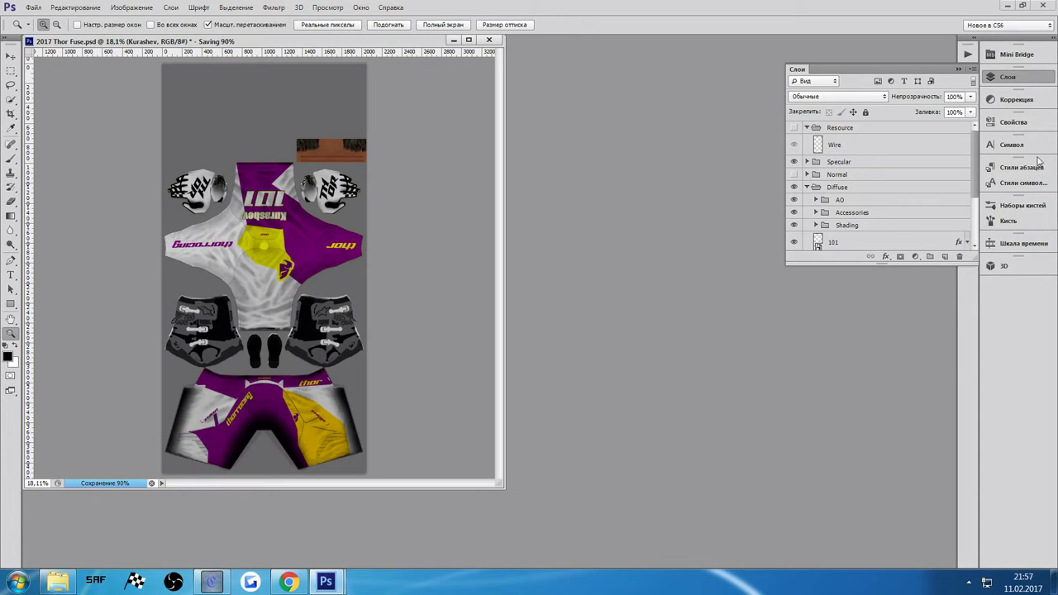
scroll(972, 178, down, 1)
scroll(971, 182, down, 2)
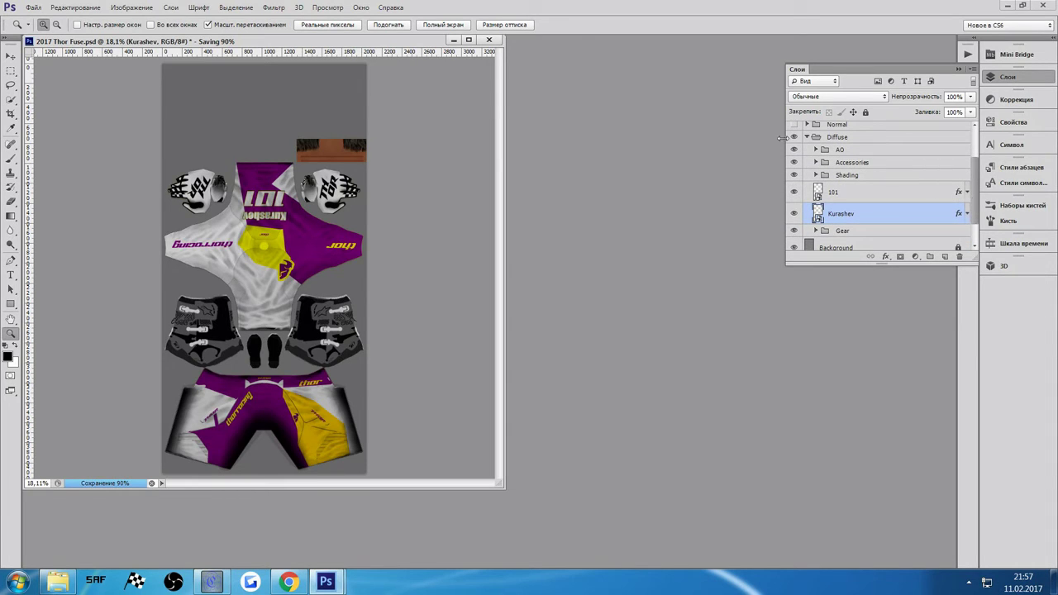
click(795, 137)
click(794, 138)
click(794, 192)
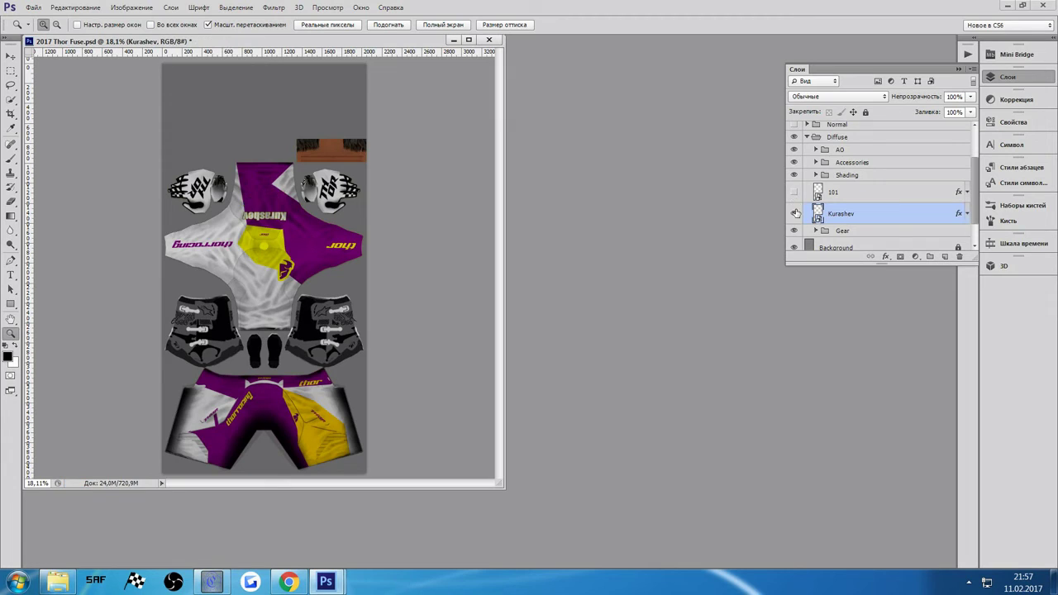
click(795, 213)
click(793, 231)
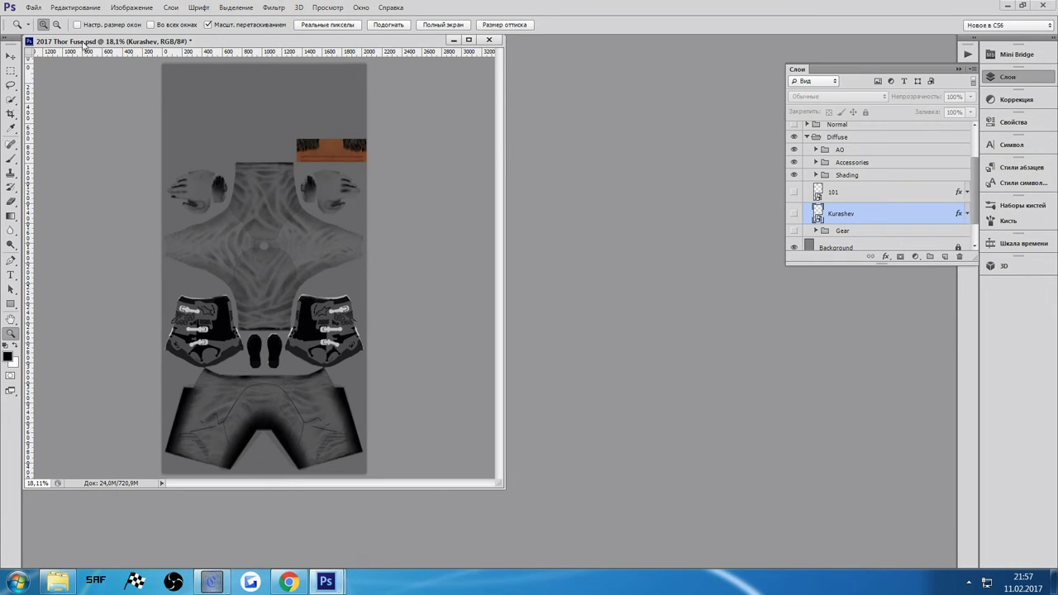
Save the specular map as a PNG copy, reusing the saved normal map's name changed to "rider_body-2017 TutotialGear Test_spec"
click(33, 7)
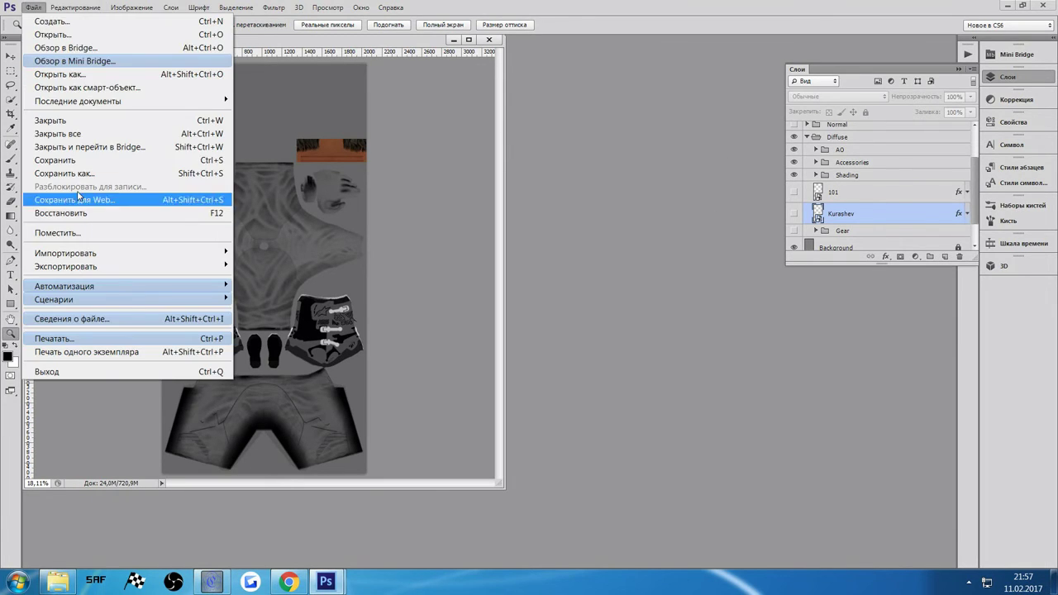
click(92, 173)
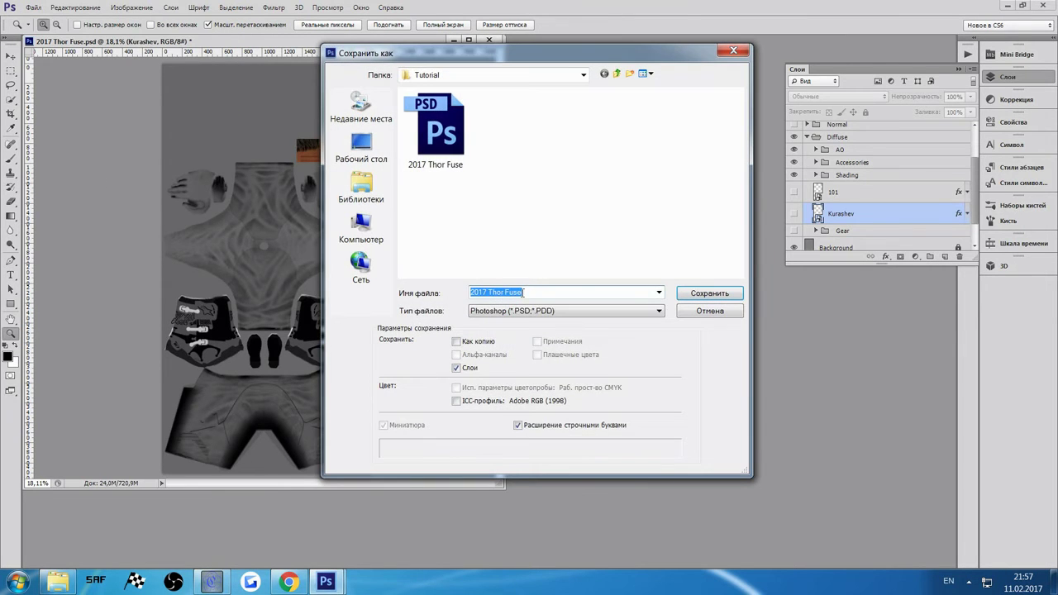
click(529, 311)
click(533, 463)
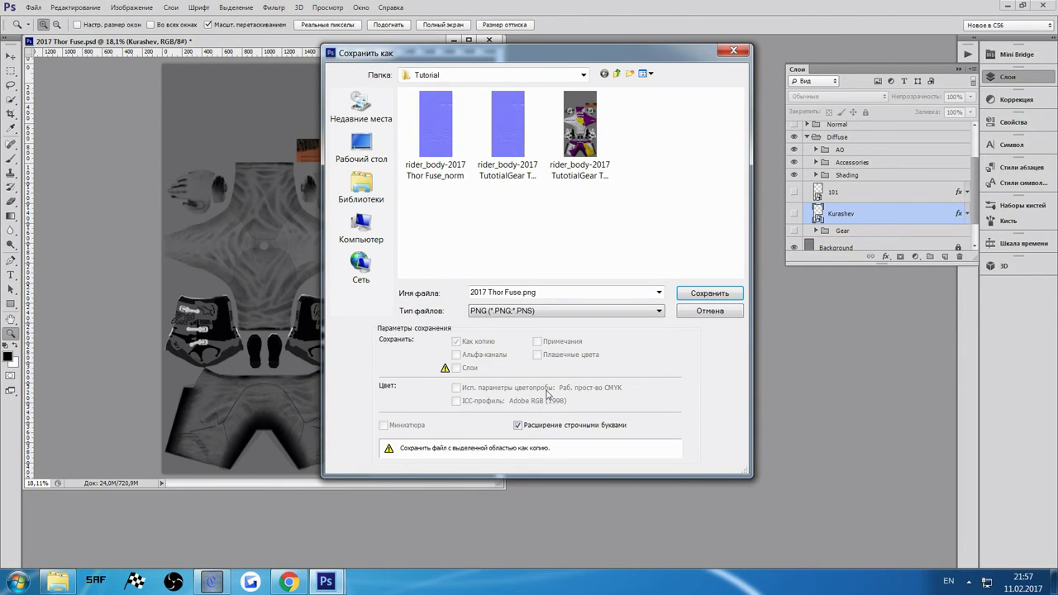
click(508, 118)
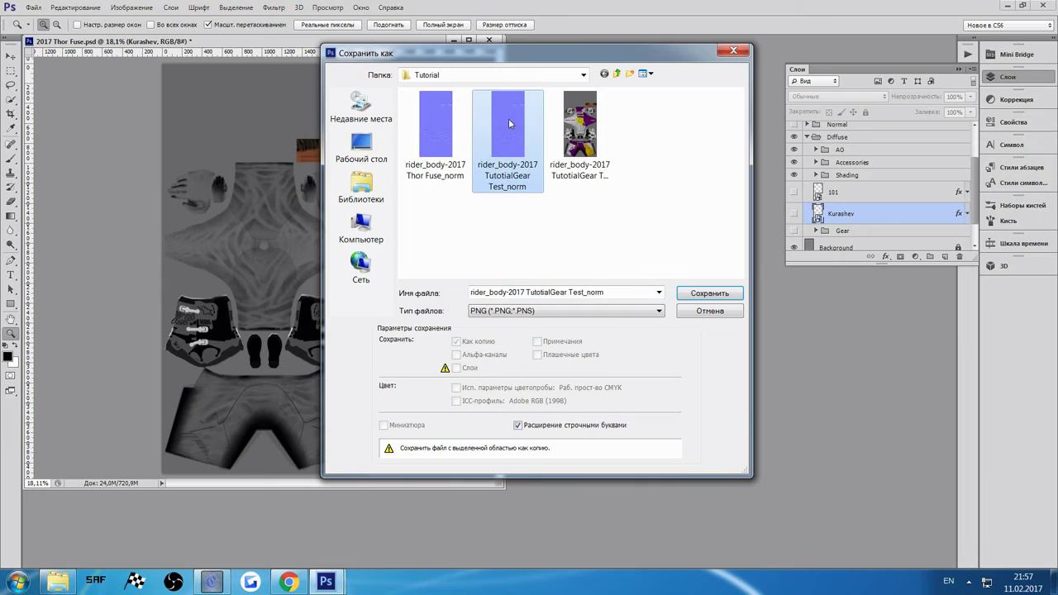
click(585, 293)
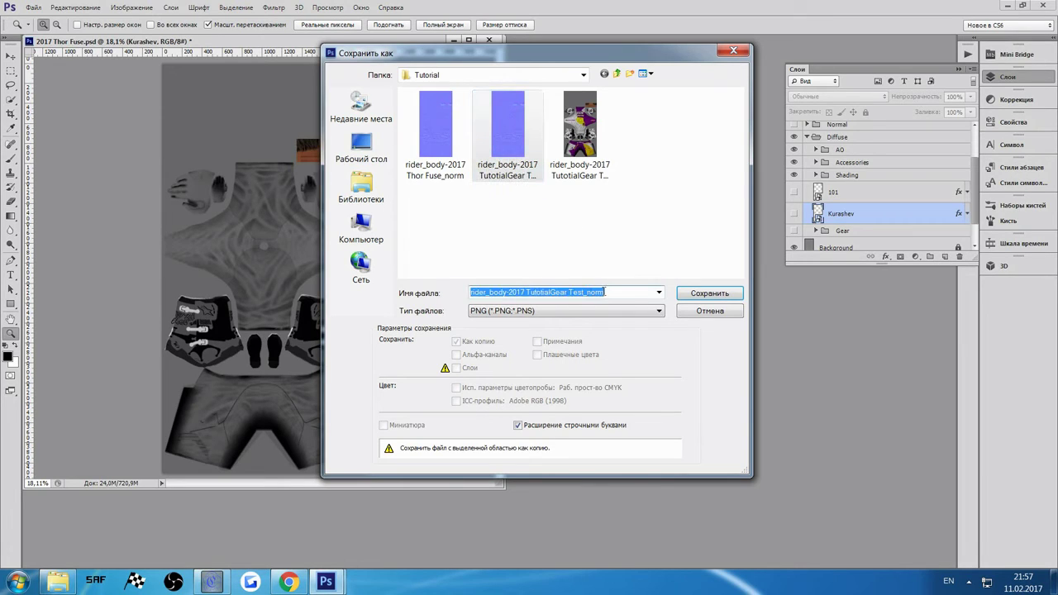
drag(604, 291, 590, 293)
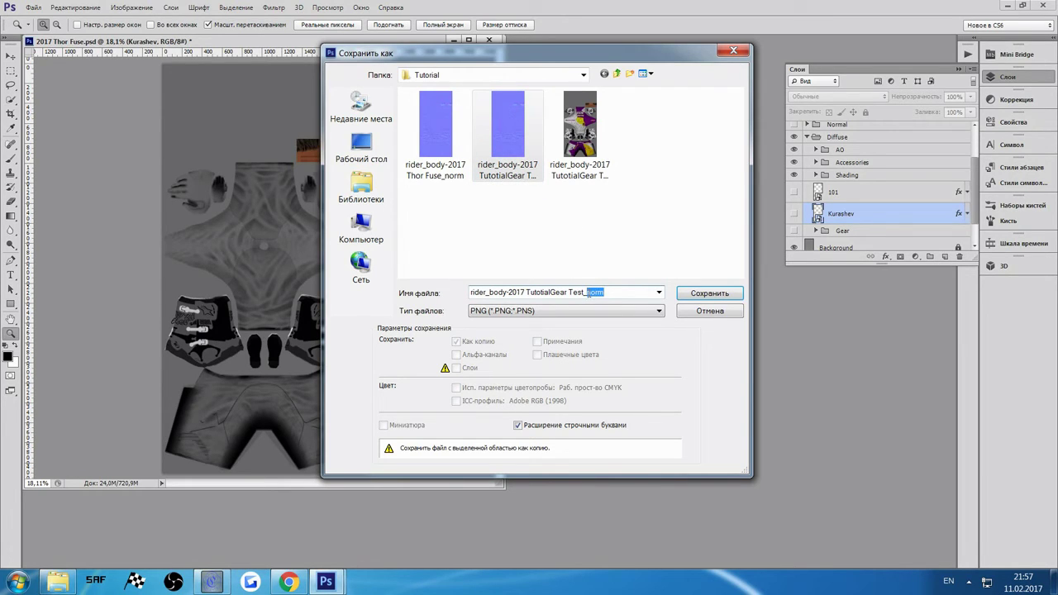
text(spec)
click(693, 292)
click(588, 183)
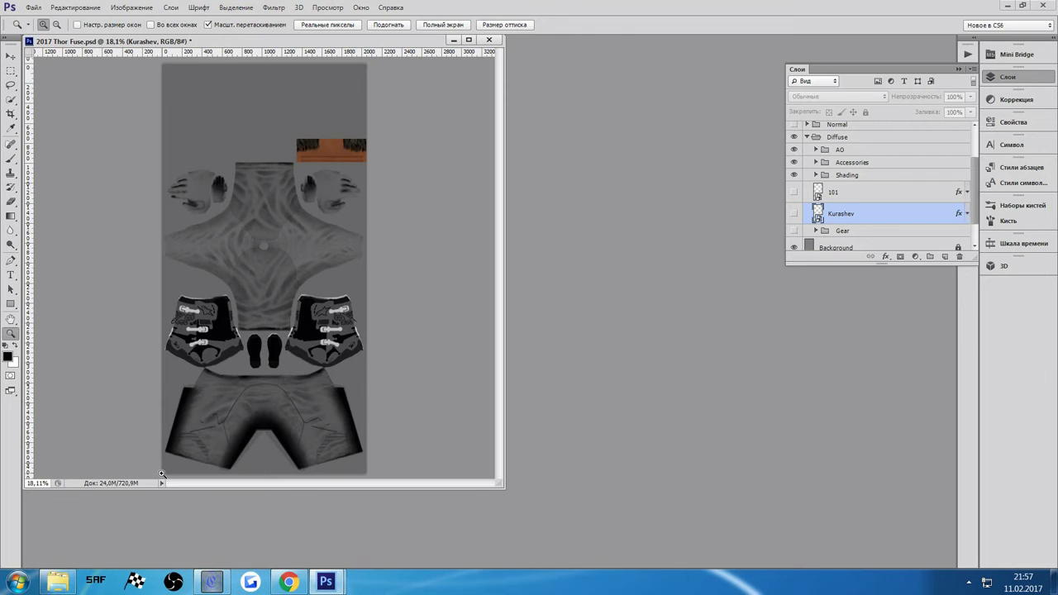
Switch to the Tutorial folder in Windows Explorer and delete both "2017 Thor Fuse" files and "rider_body-2017 Thor Fuse_norm"
mouse_move(70, 580)
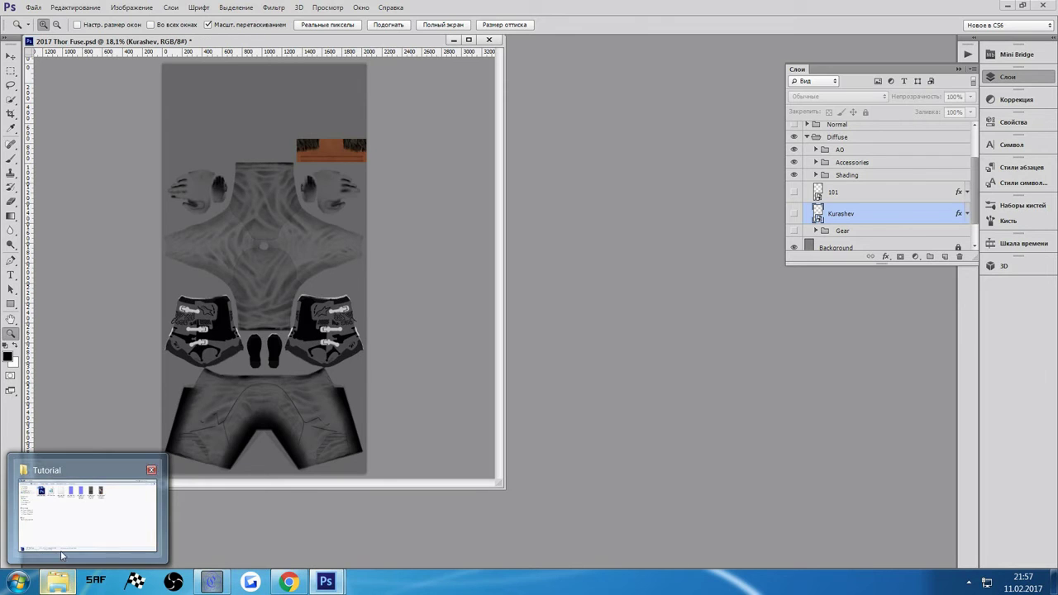
click(72, 517)
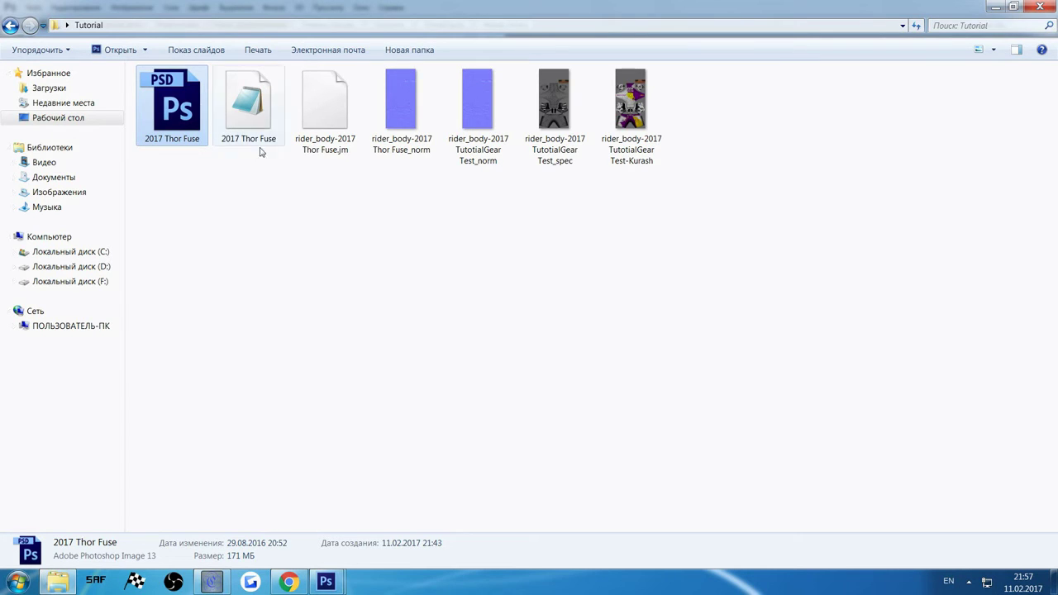
ctrl+click(267, 120)
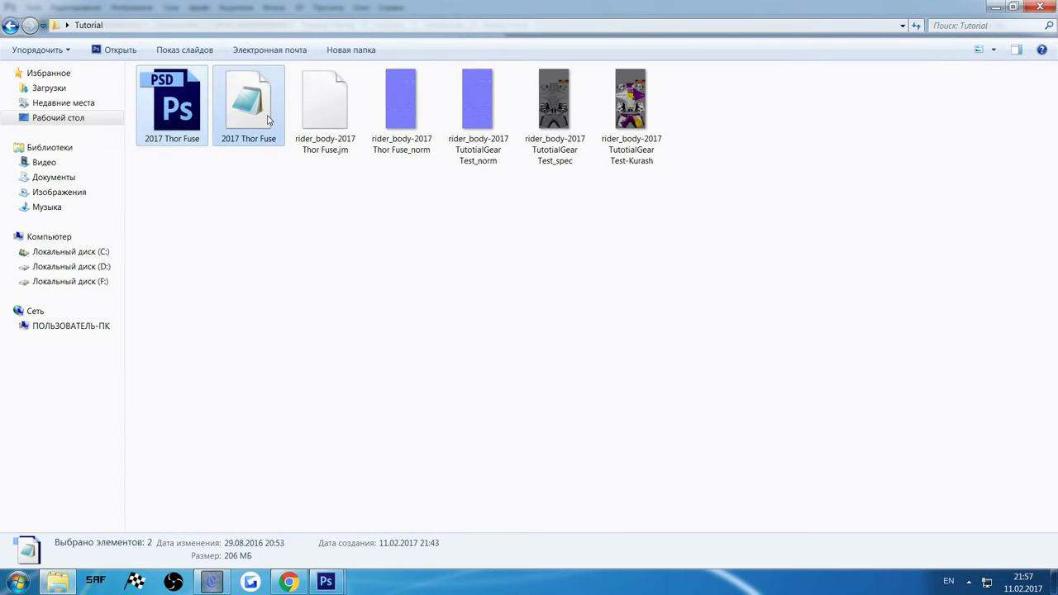
key(Delete)
key(Return)
click(277, 113)
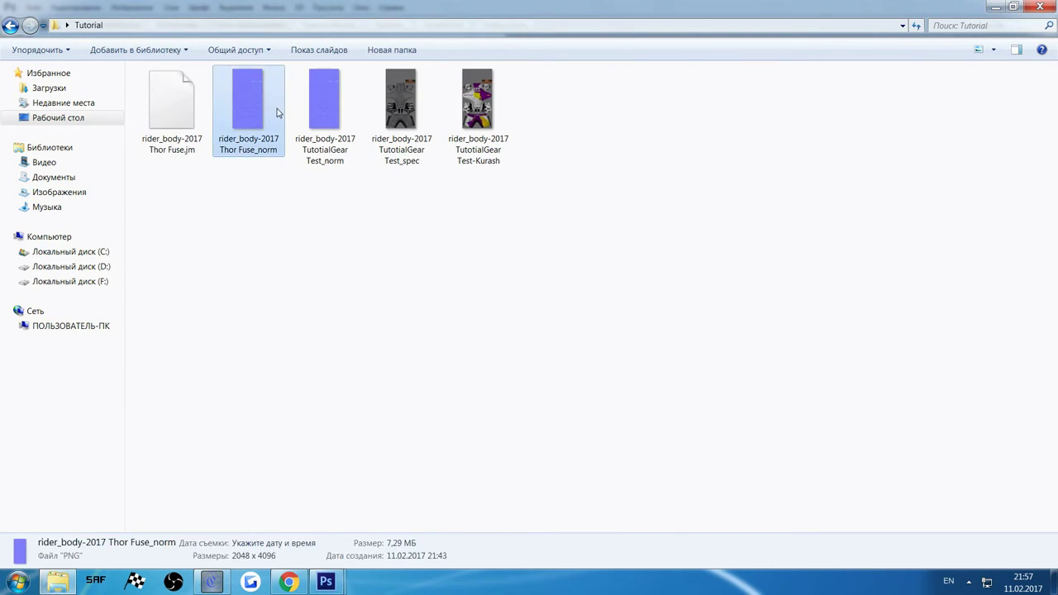
key(Delete)
key(Return)
Rename the .jm file to "rider_body-2017 TutotialGear Test.jm", taking the gear name from the normal map's file name
click(251, 124)
right_click(250, 124)
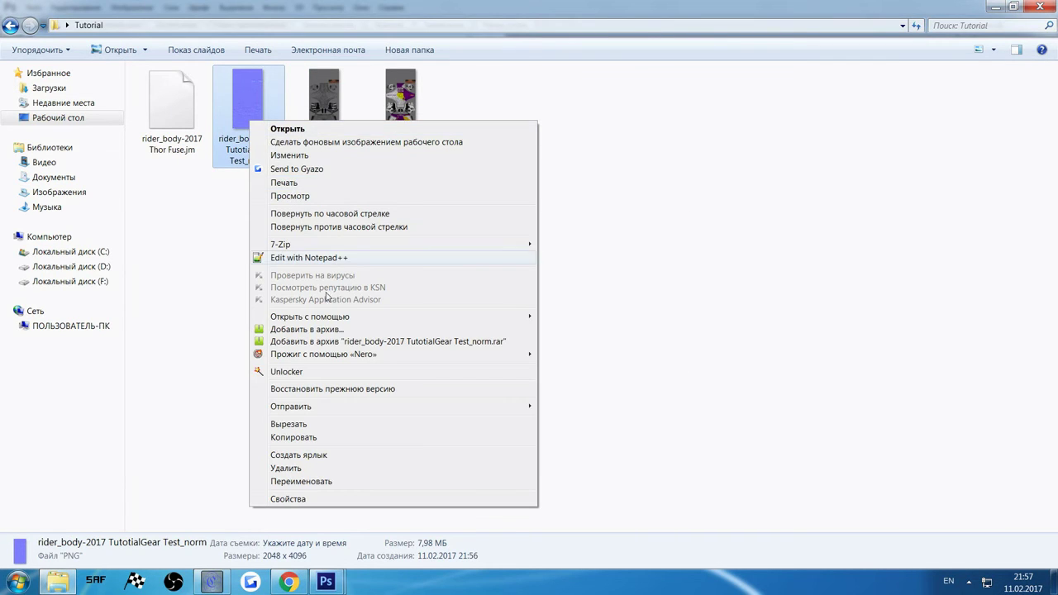
click(330, 485)
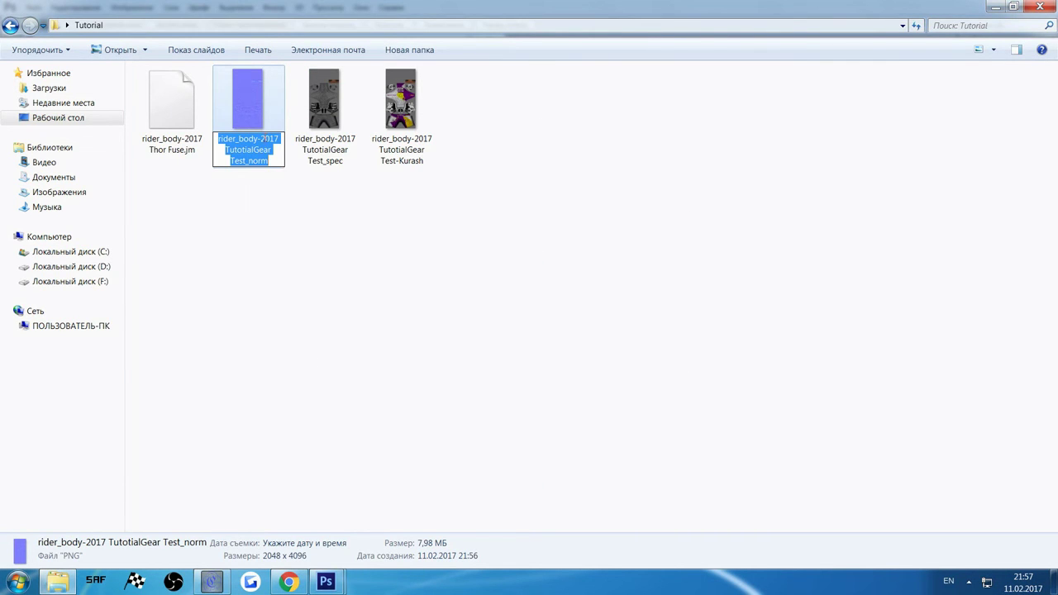
click(264, 138)
drag(263, 138, 242, 164)
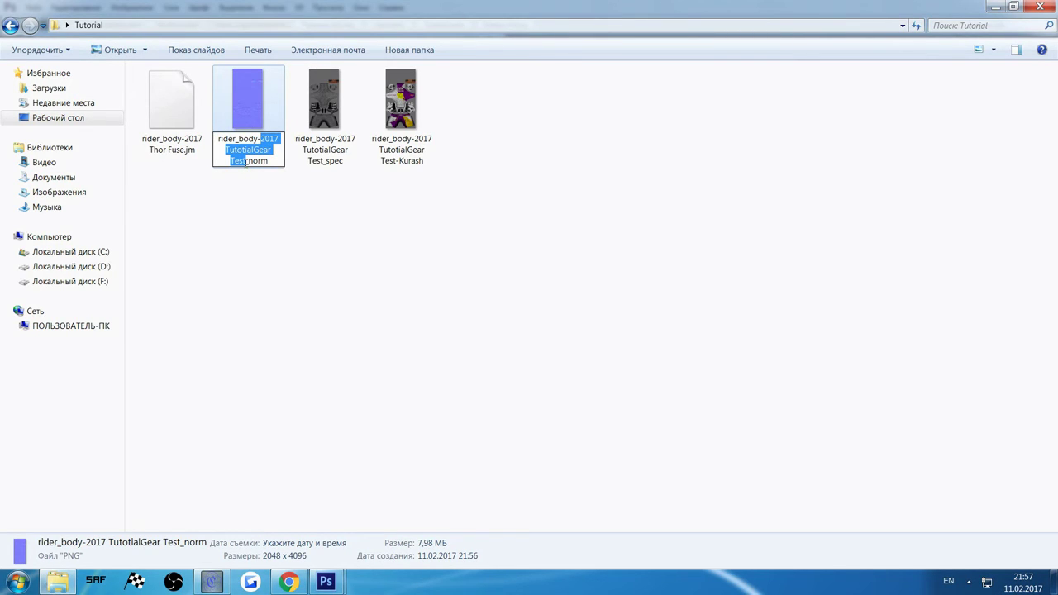
click(173, 107)
right_click(180, 128)
click(260, 371)
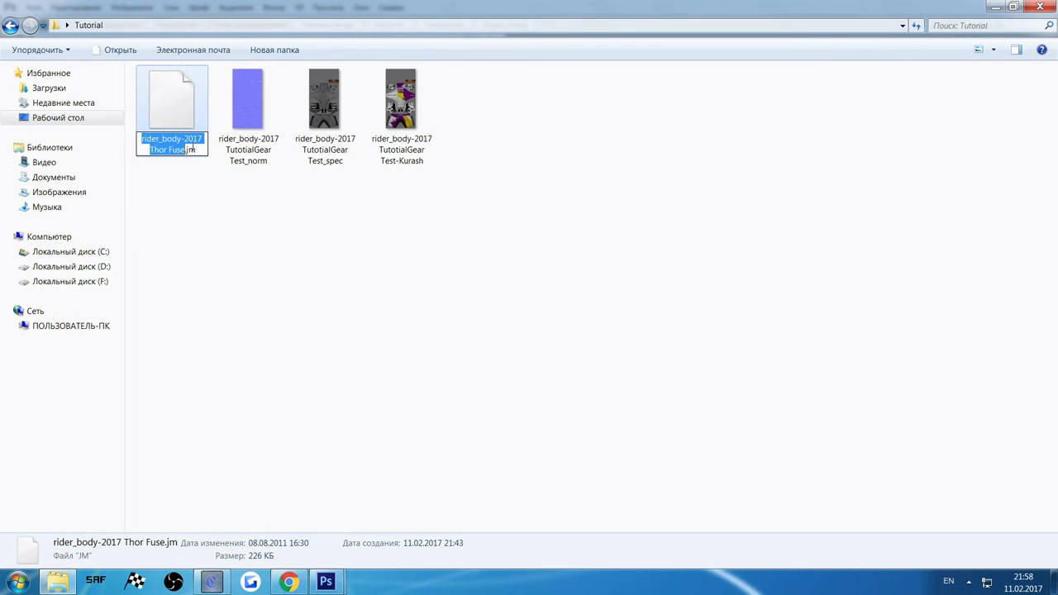
drag(184, 138, 183, 151)
text(2017 TutotialGear Test)
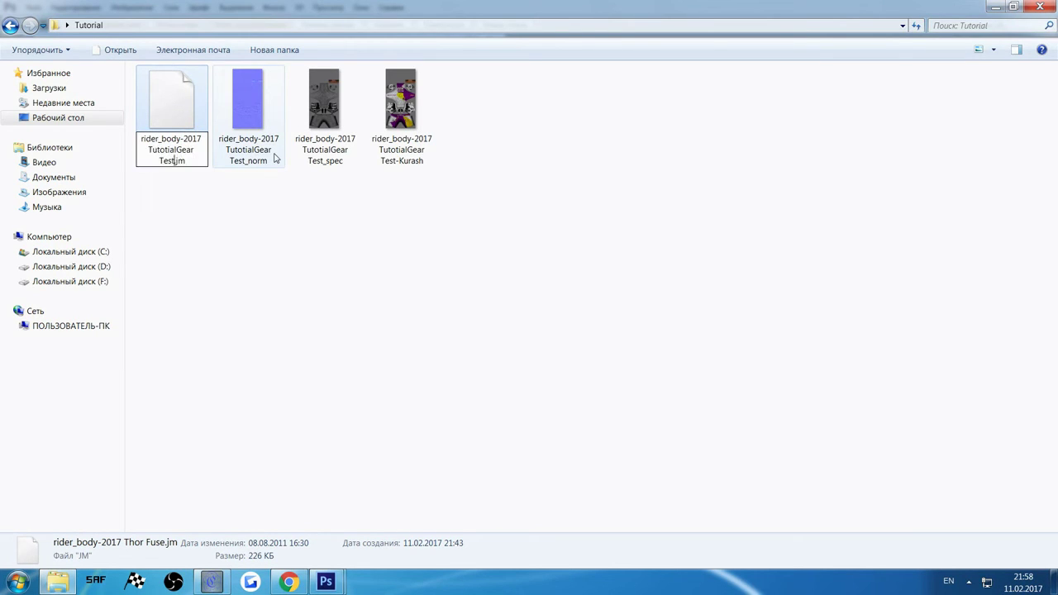
key(Return)
click(439, 202)
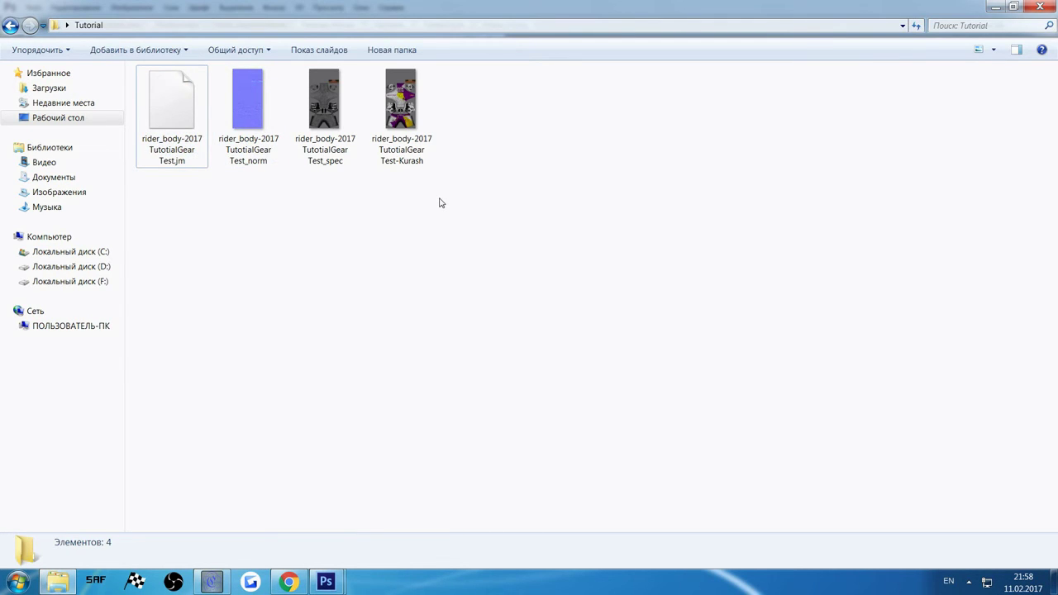
Check the normal, specular and diffuse texture files, viewing the diffuse texture in the photo viewer before closing it
click(252, 131)
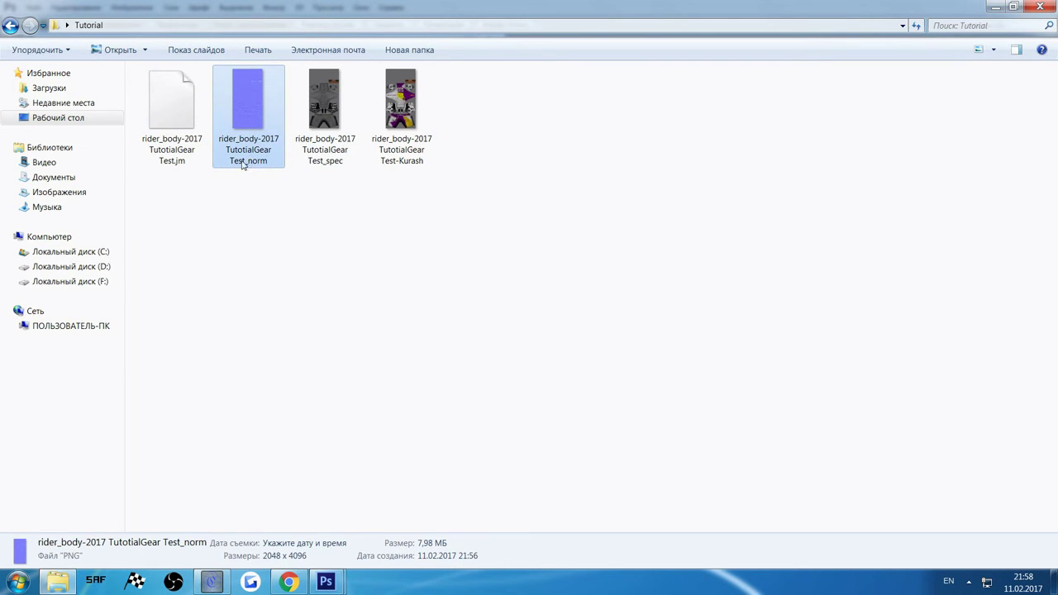
click(322, 115)
click(248, 109)
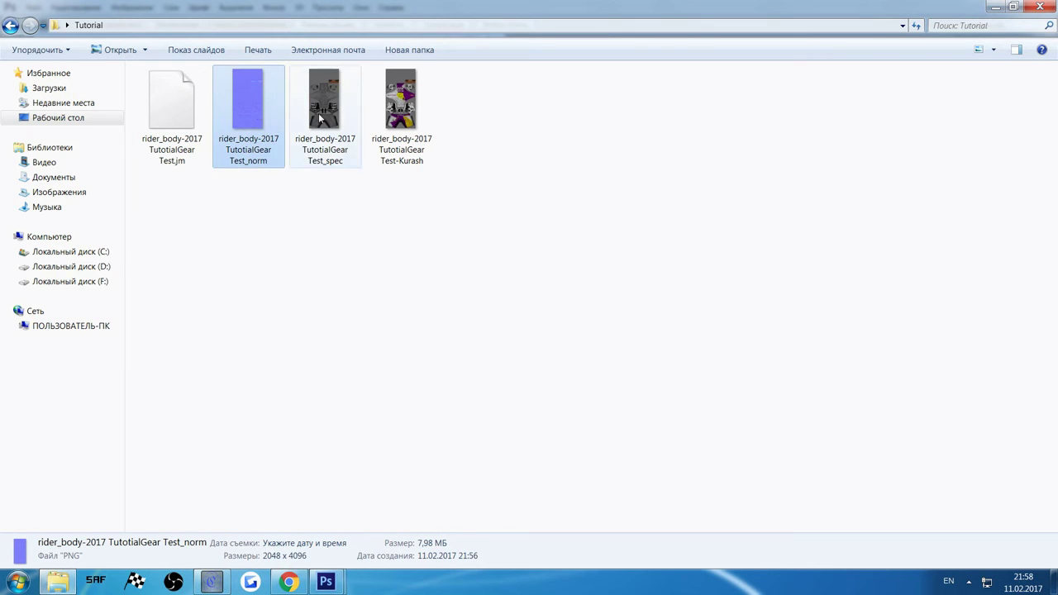
click(382, 109)
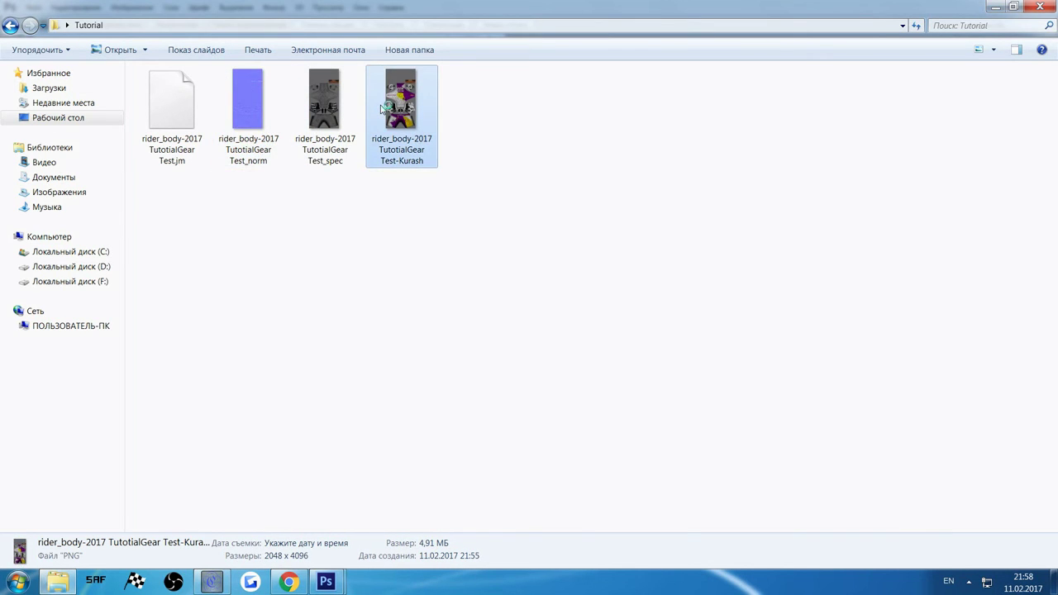
double_click(382, 109)
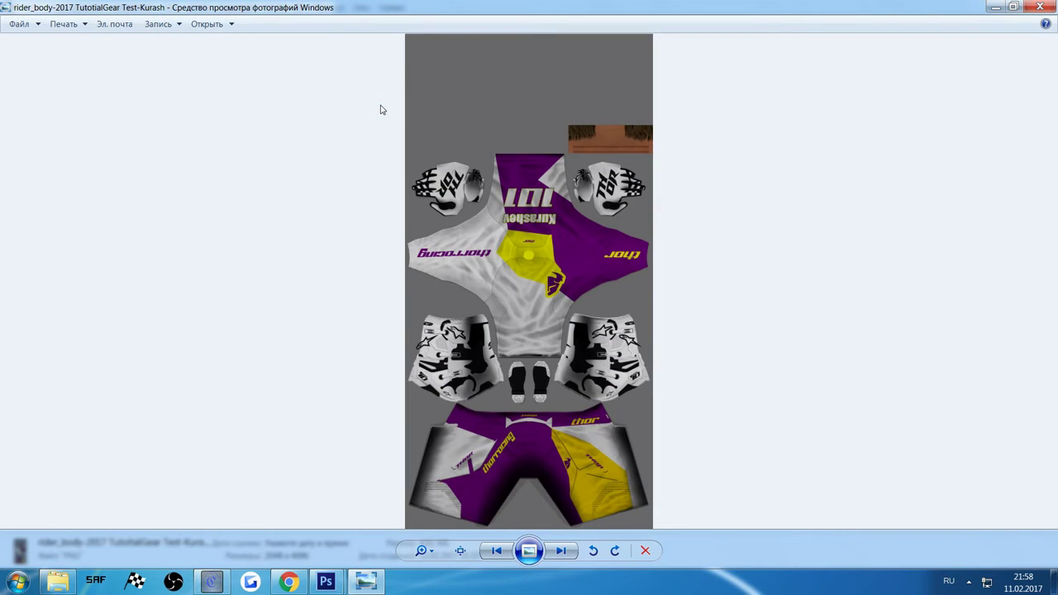
click(1033, 7)
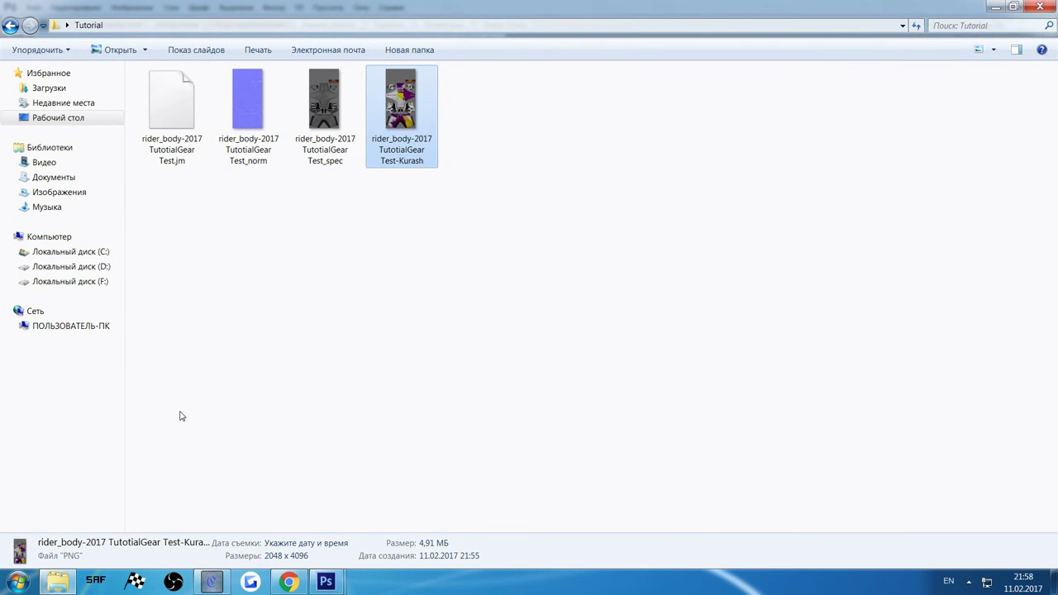
Open SAF Creator, choose the desktop's Tutorial folder as the source, and enable stripping the selected folder from the path
click(97, 582)
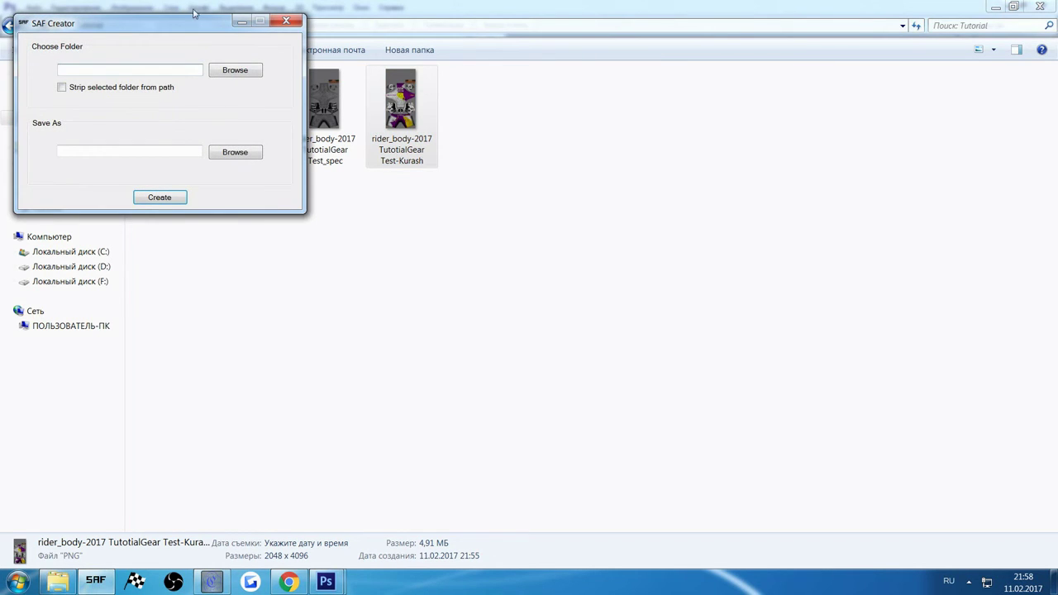
click(231, 71)
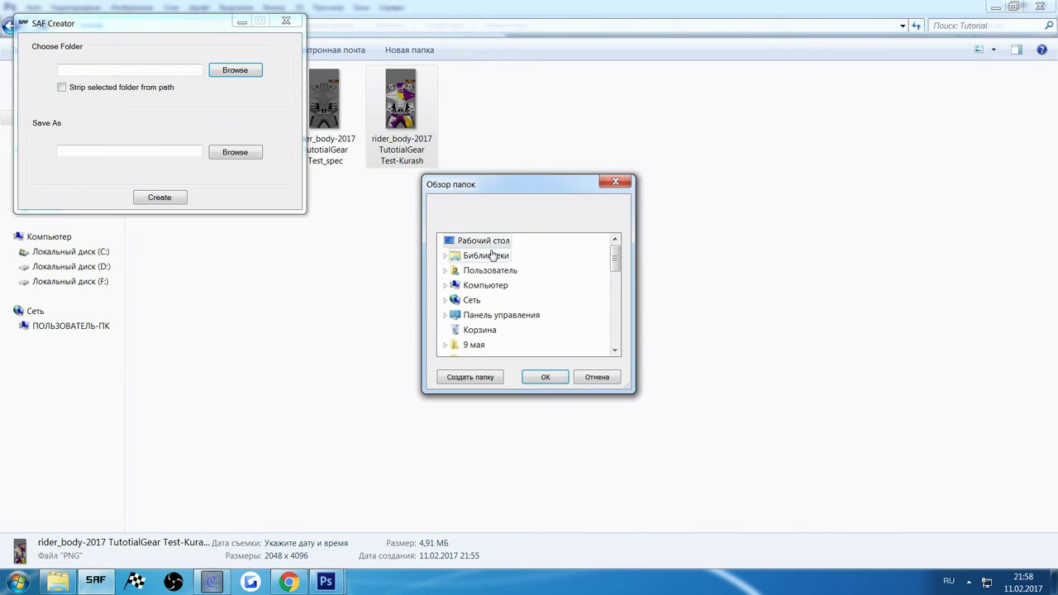
drag(615, 262, 615, 285)
click(477, 331)
click(541, 376)
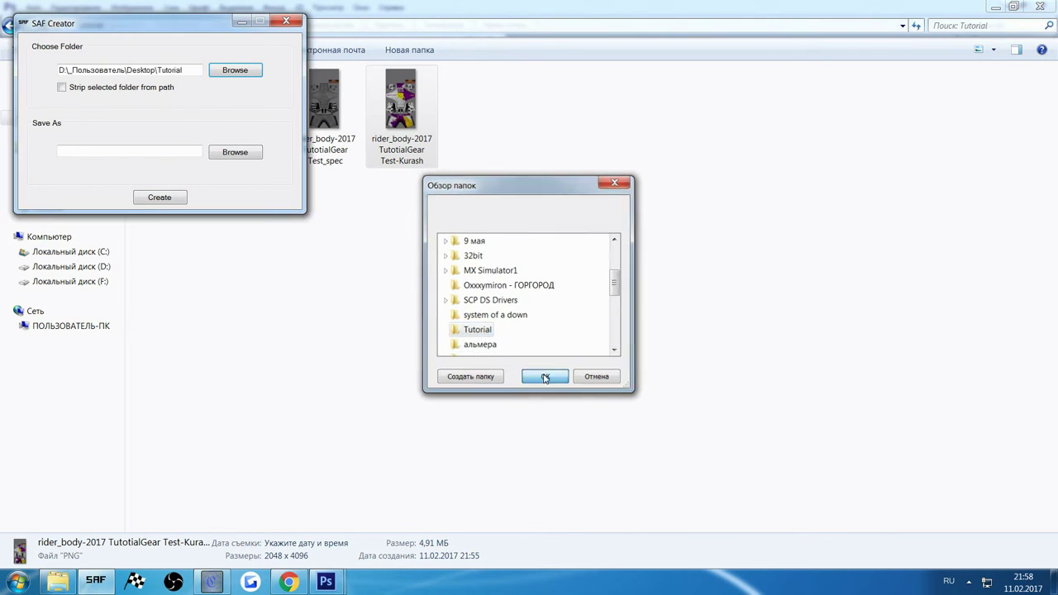
click(61, 87)
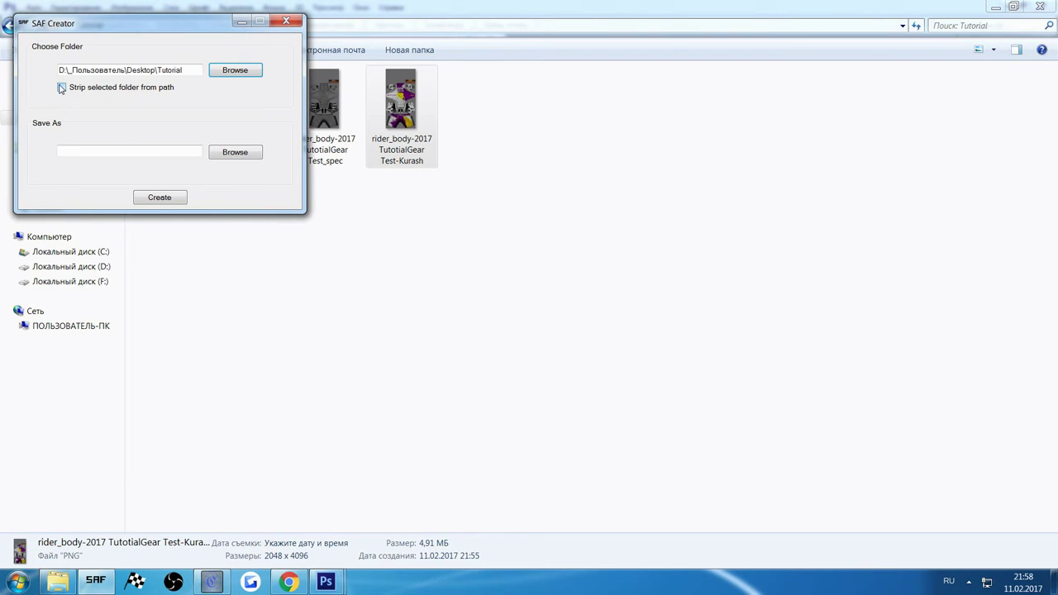
Set the output file to "2017 Tutorial Gear" in the MX Simulator folder and create the SAF archive
click(235, 157)
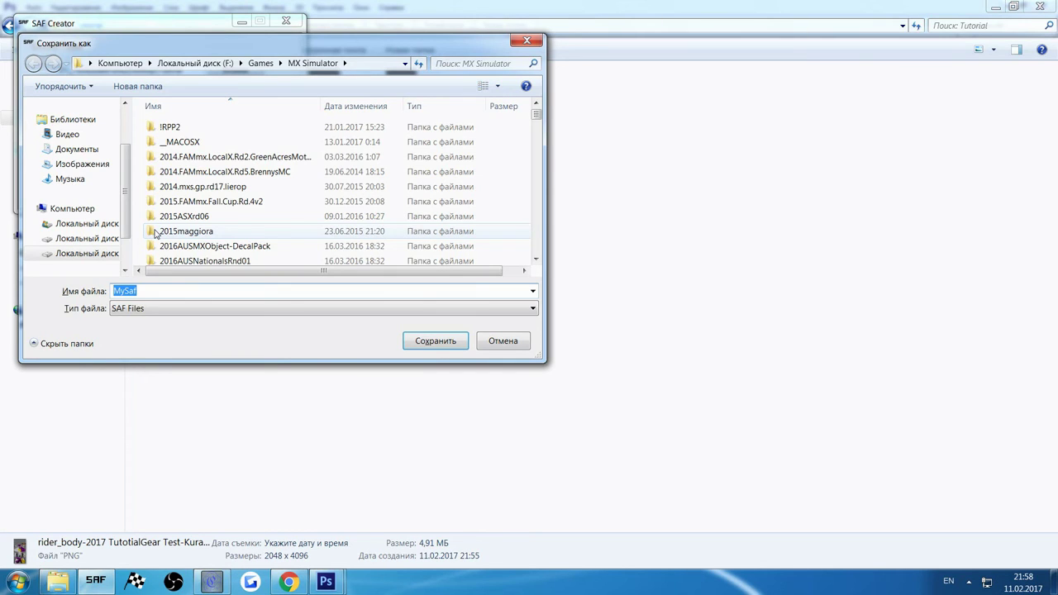
key(BackSpace)
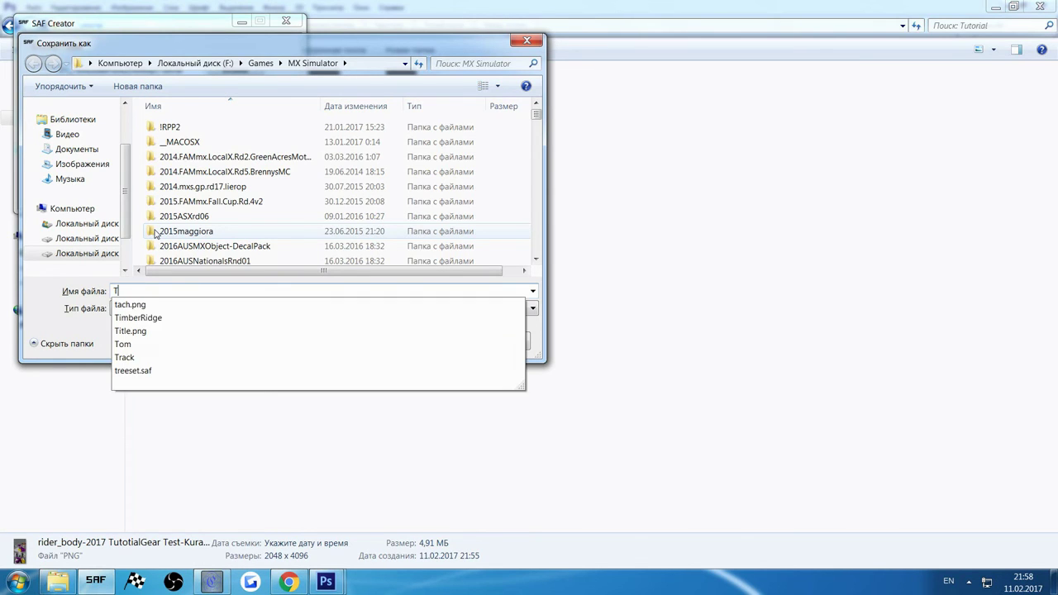
text(2018)
key(BackSpace)
text(7 )
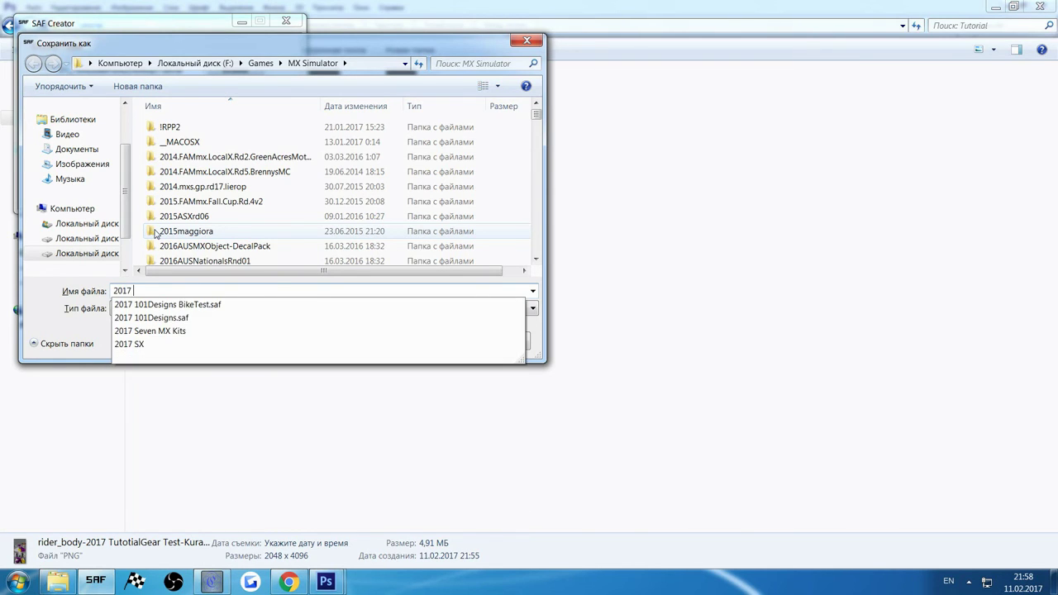
text(Tutorial Gear)
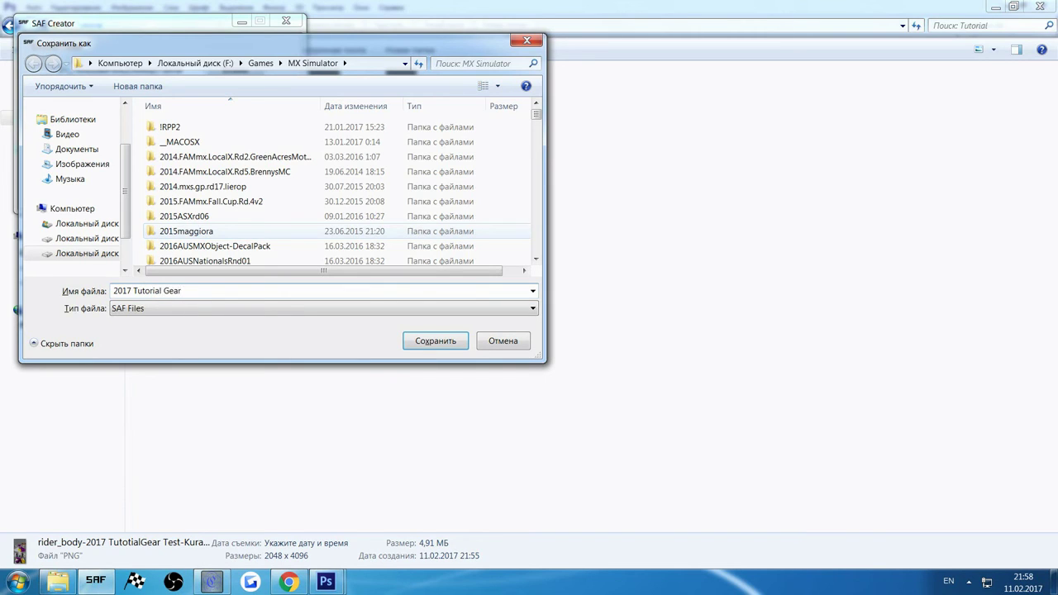
click(438, 341)
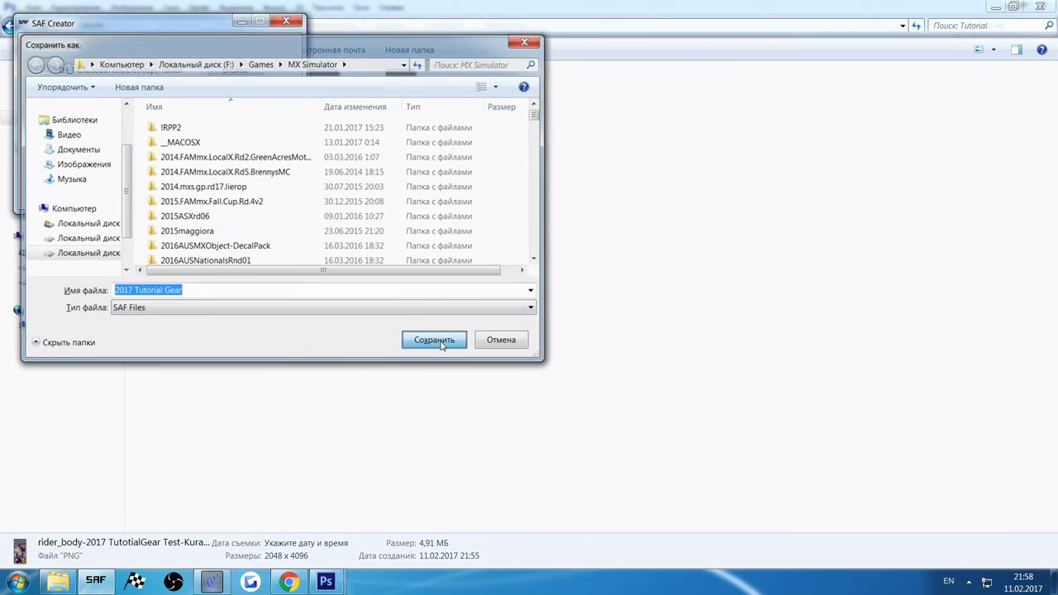
click(159, 198)
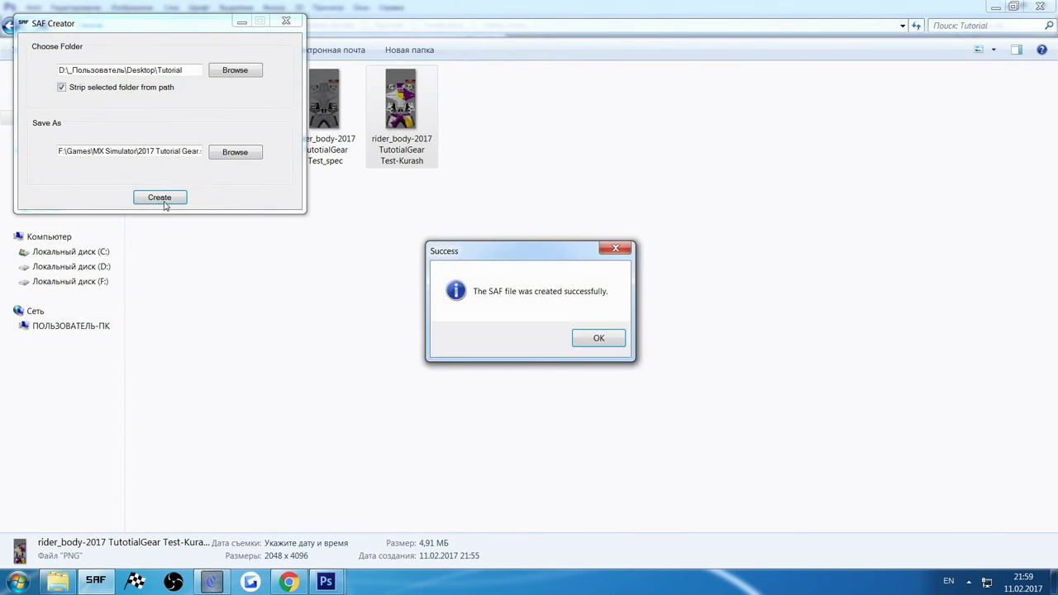
click(601, 338)
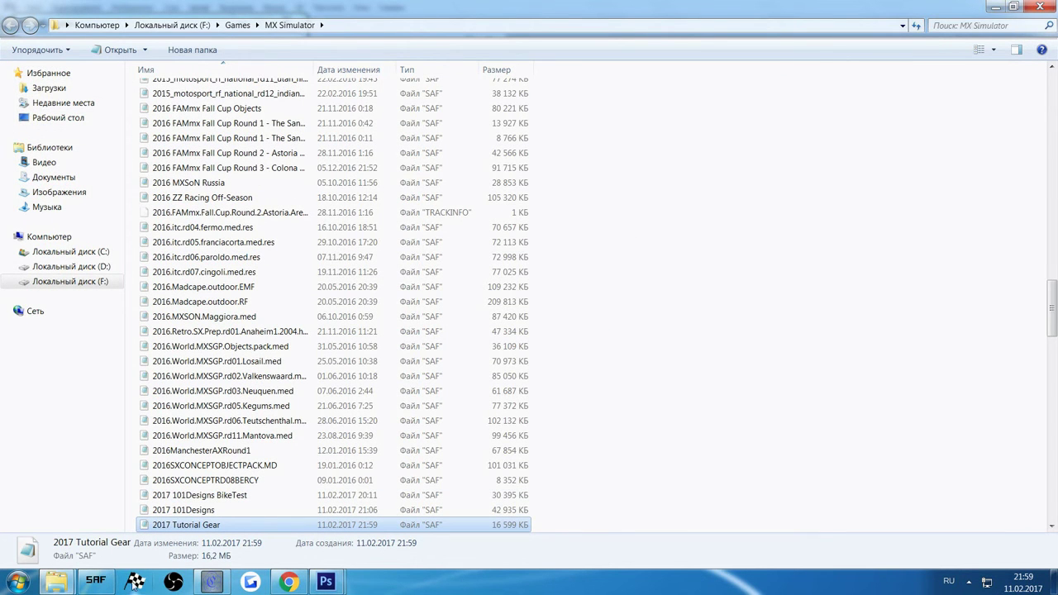
Switch to MX Simulator and open the riding gear selection in the bike setup
click(132, 583)
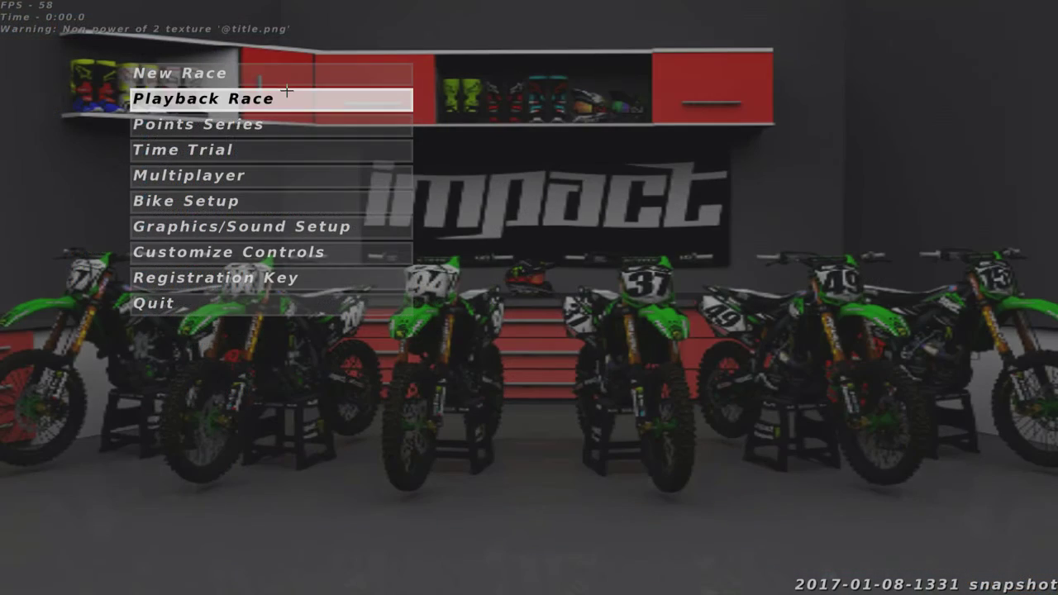
click(234, 201)
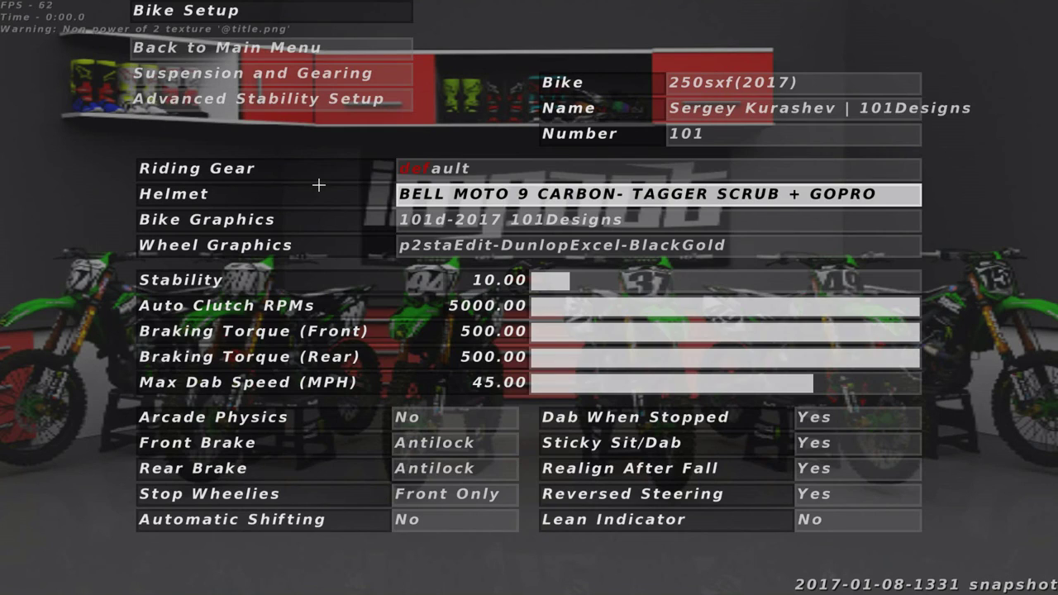
click(471, 168)
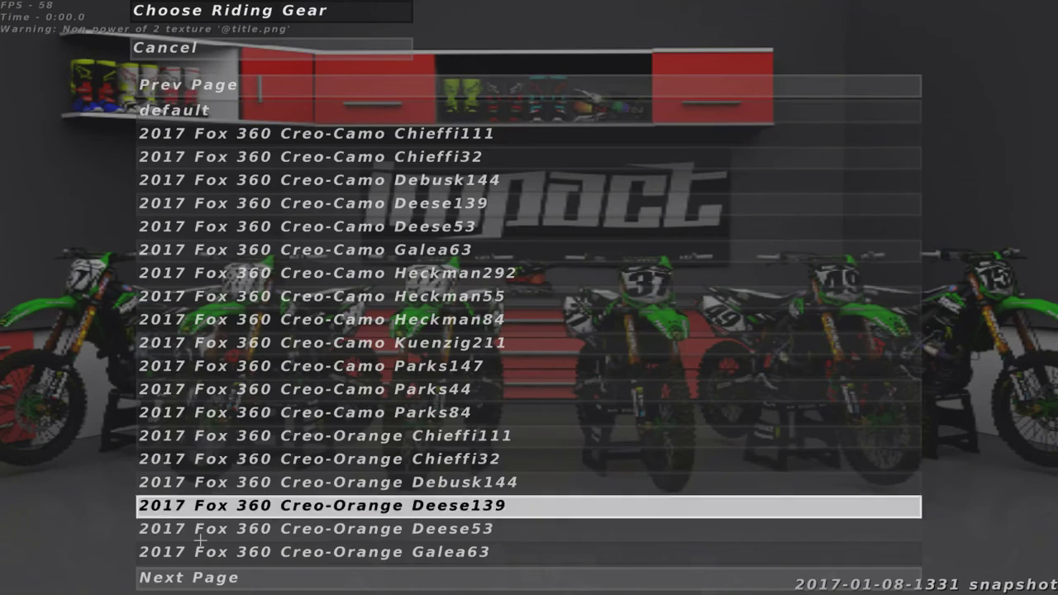
Look through the pages of the riding gear list for the tutorial gear, then leave the list without choosing
click(234, 581)
click(234, 580)
click(234, 580)
click(235, 580)
click(235, 579)
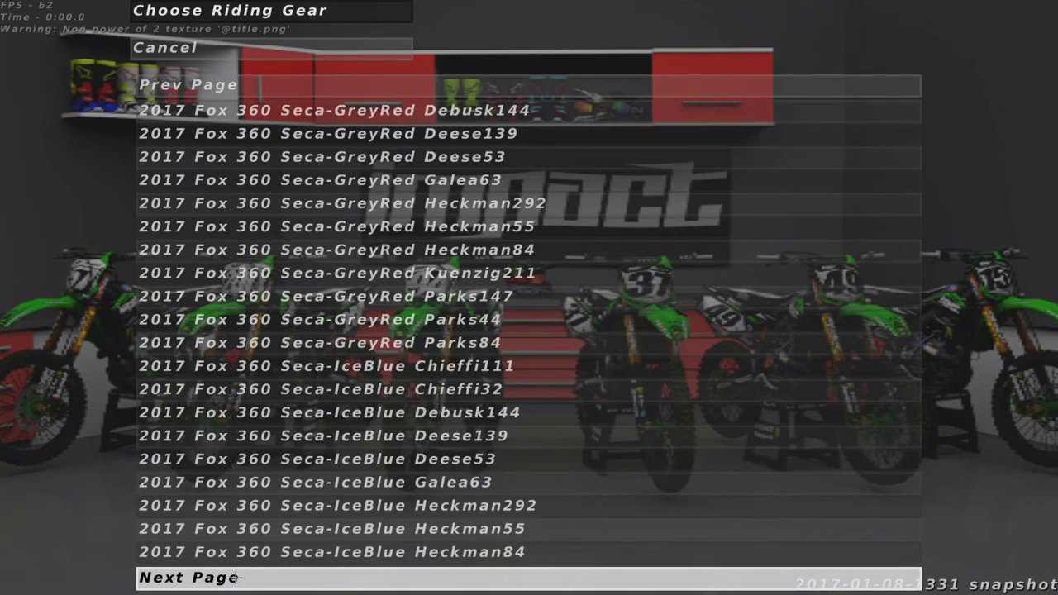
click(236, 579)
click(236, 578)
click(236, 577)
click(237, 578)
click(237, 577)
click(237, 577)
click(237, 578)
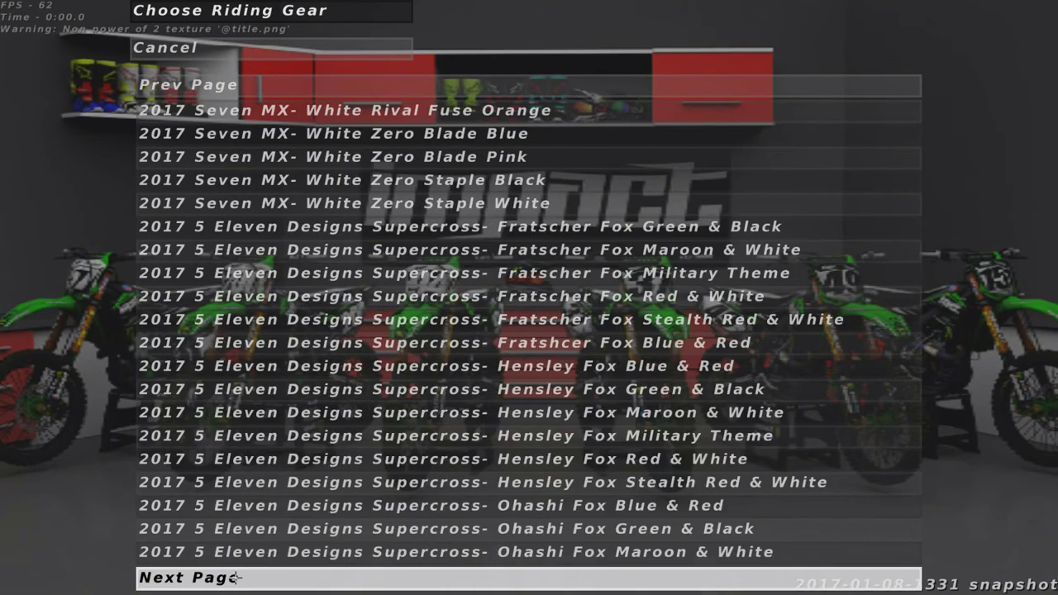
click(236, 578)
click(236, 577)
click(236, 578)
click(236, 578)
click(237, 577)
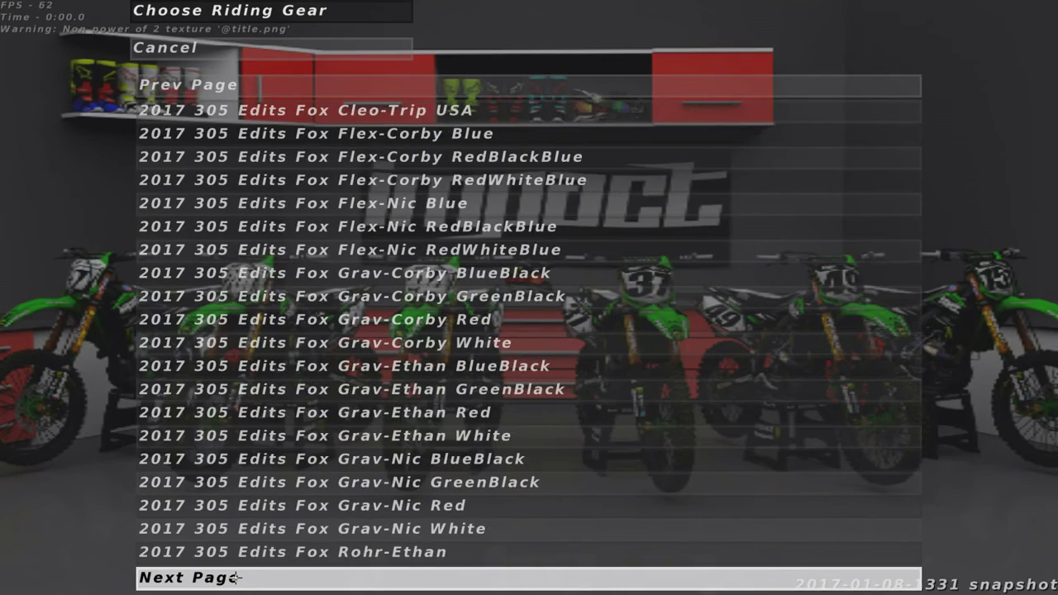
click(206, 89)
click(207, 90)
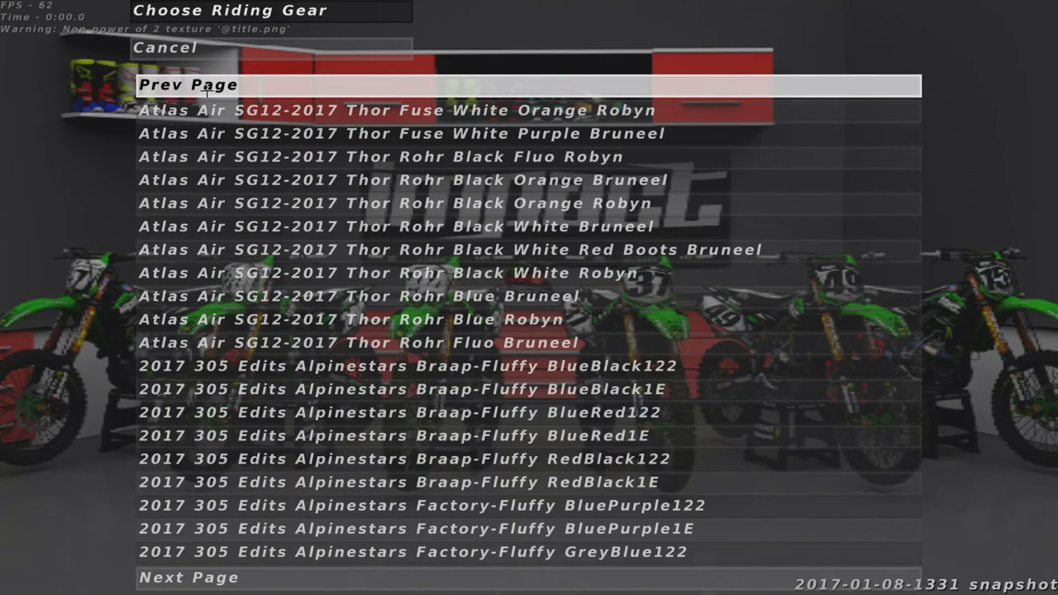
click(236, 578)
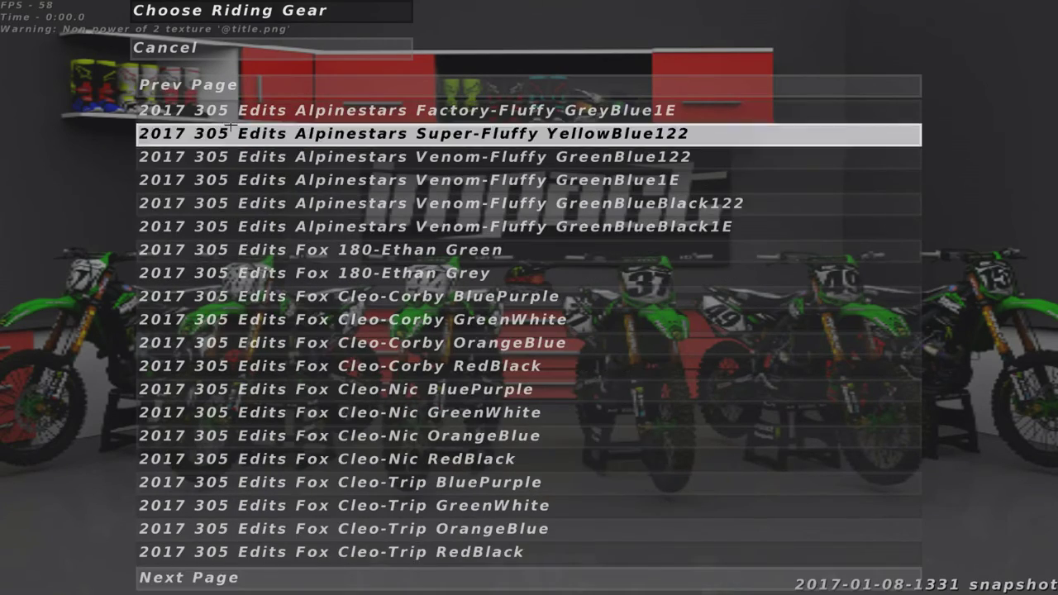
click(199, 85)
click(182, 47)
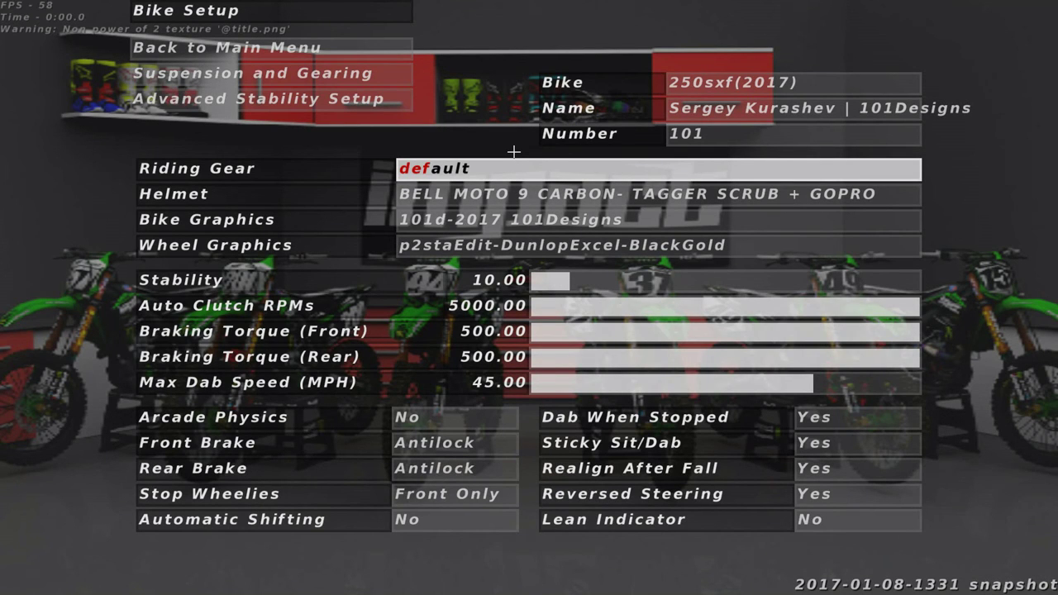
Set the riding gear to the "2017 TutotialGear Test" entry and return to the main menu
text(2017)
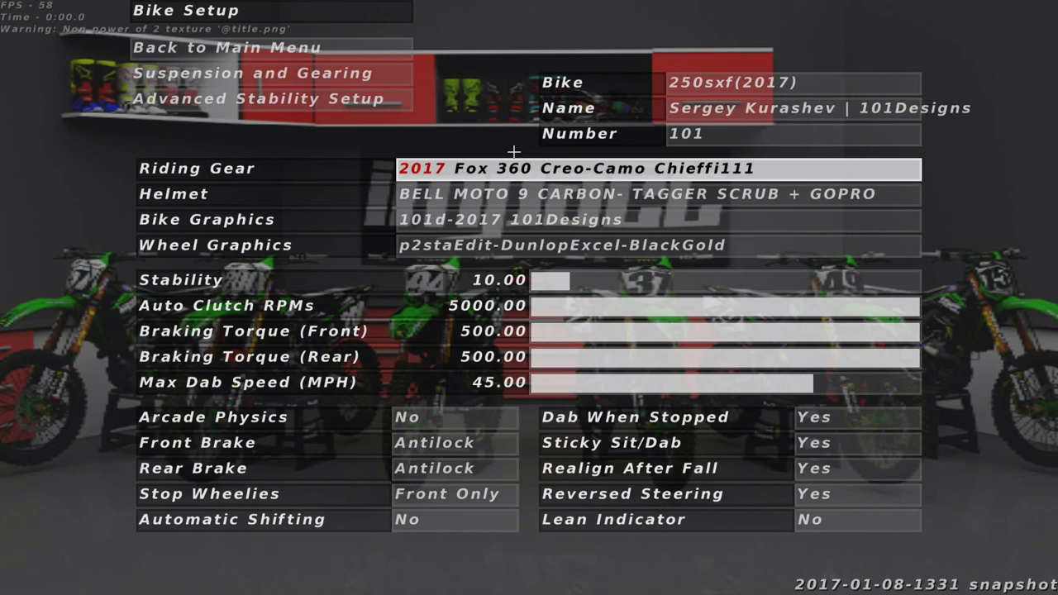
text( TutotialGear Test-Kurash)
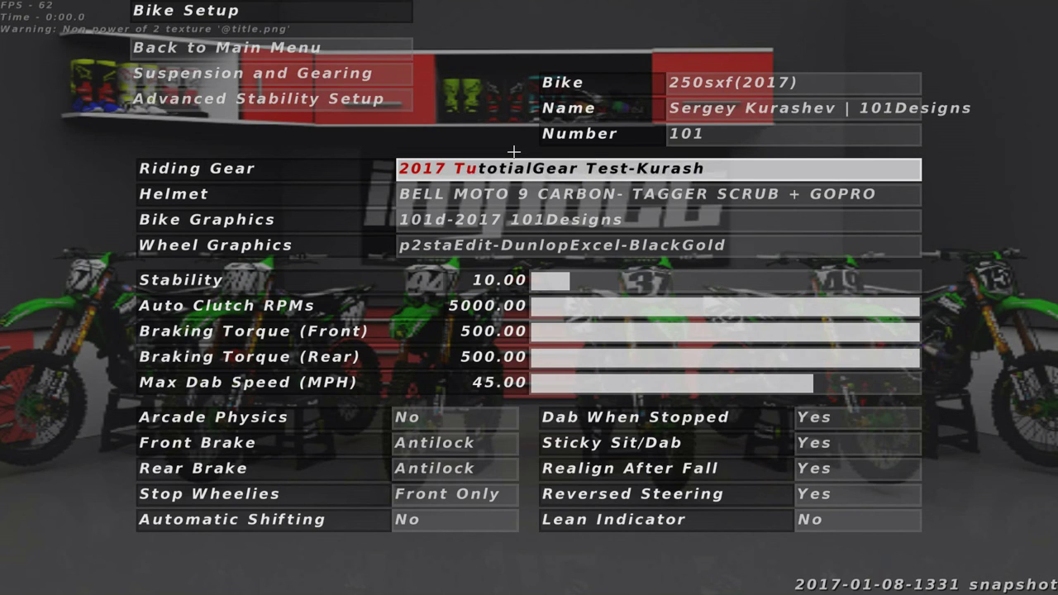
click(237, 53)
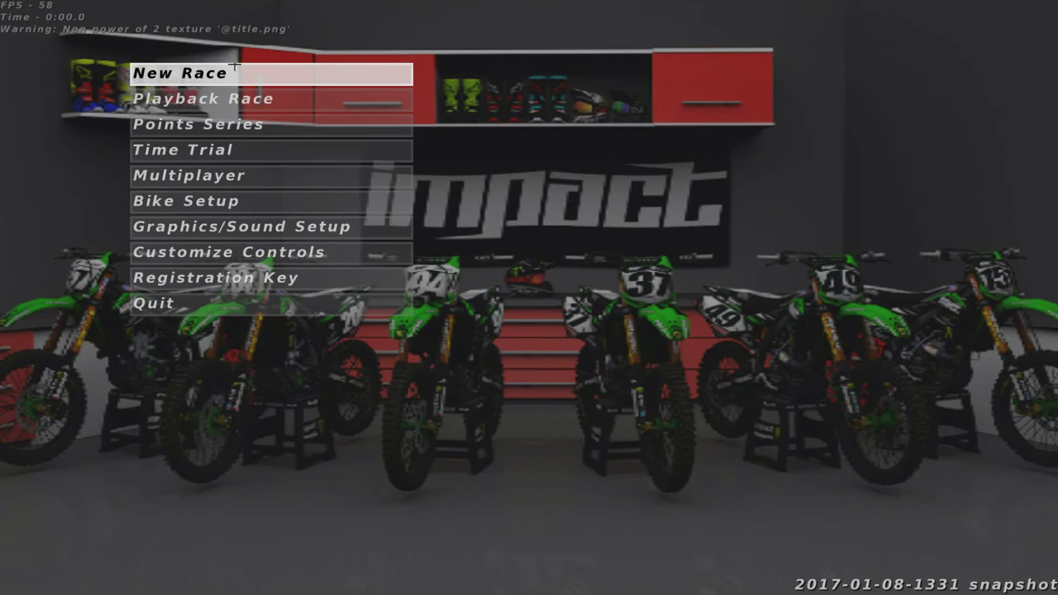
Set the Field Of View to 110 in the graphics and sound setup
click(235, 73)
click(240, 49)
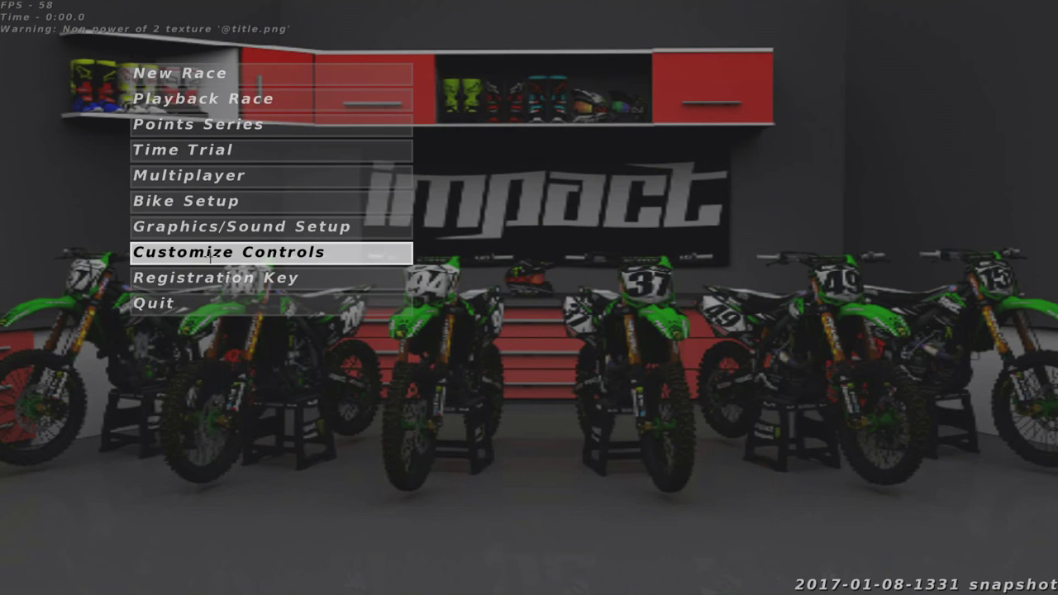
click(235, 227)
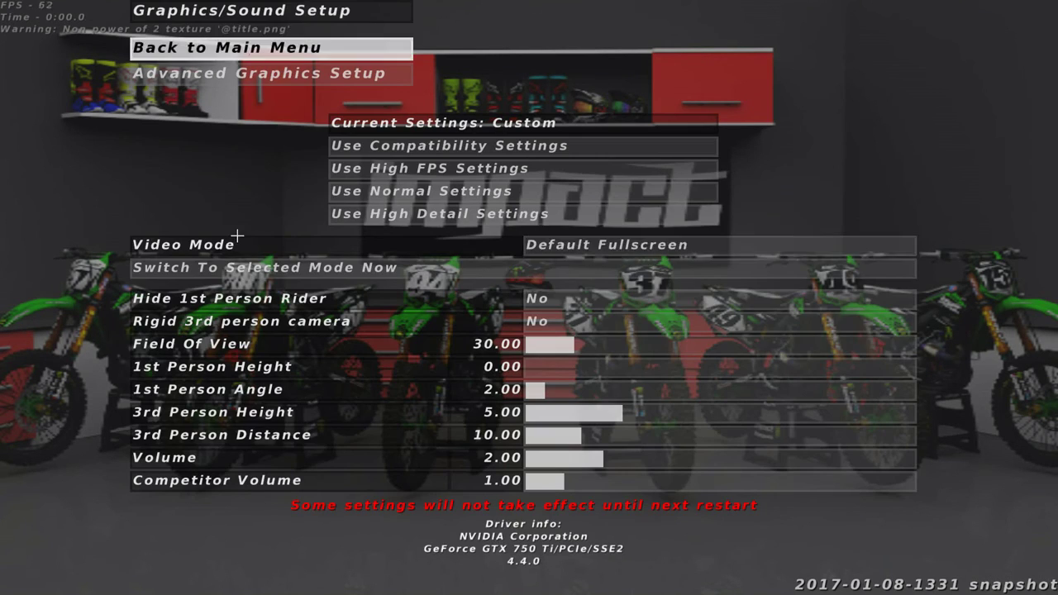
drag(592, 340, 766, 347)
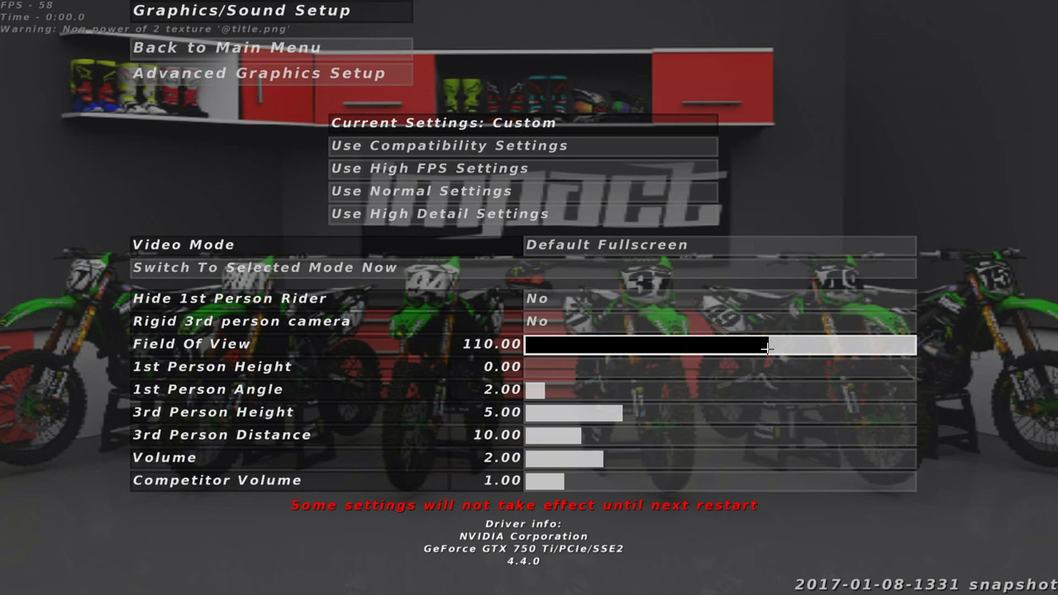
Start a new race on the Alcrest track and switch the camera to a view from behind the rider
click(238, 51)
click(238, 72)
click(239, 71)
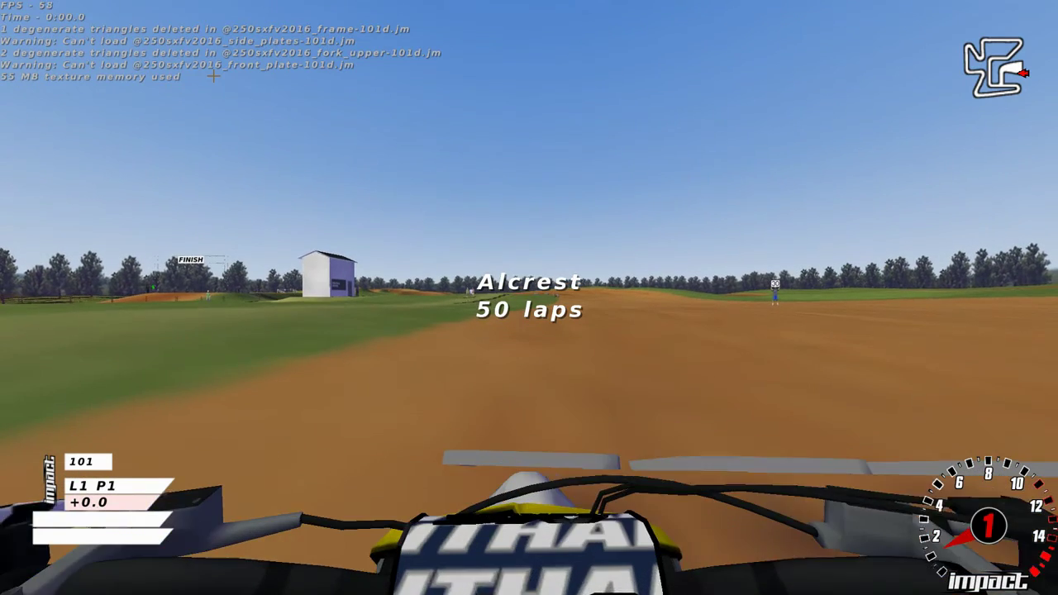
key(c)
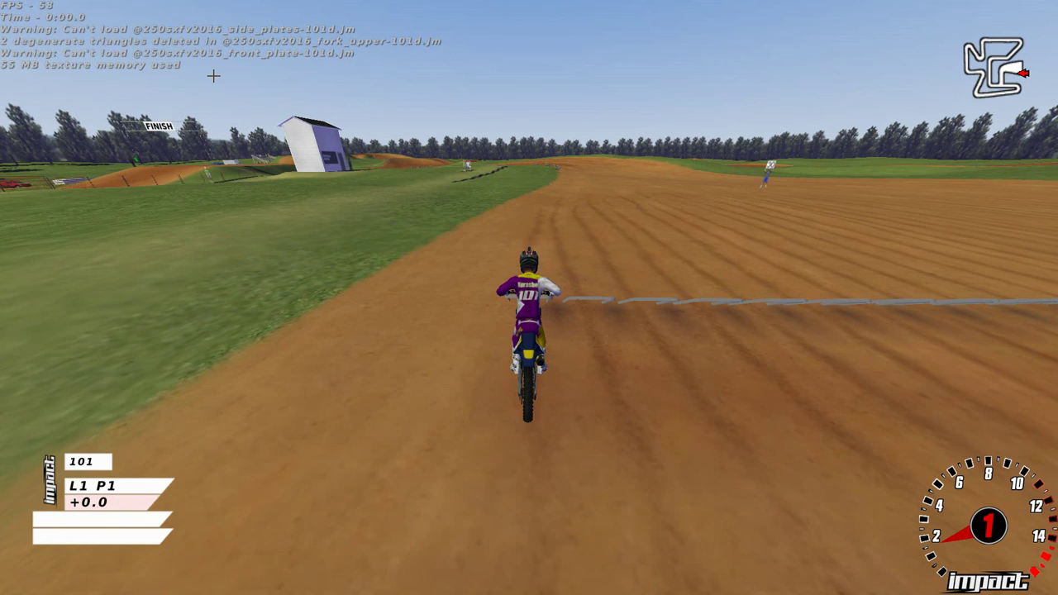
Restart the Alcrest race and pause it at the starting gate
key(Escape)
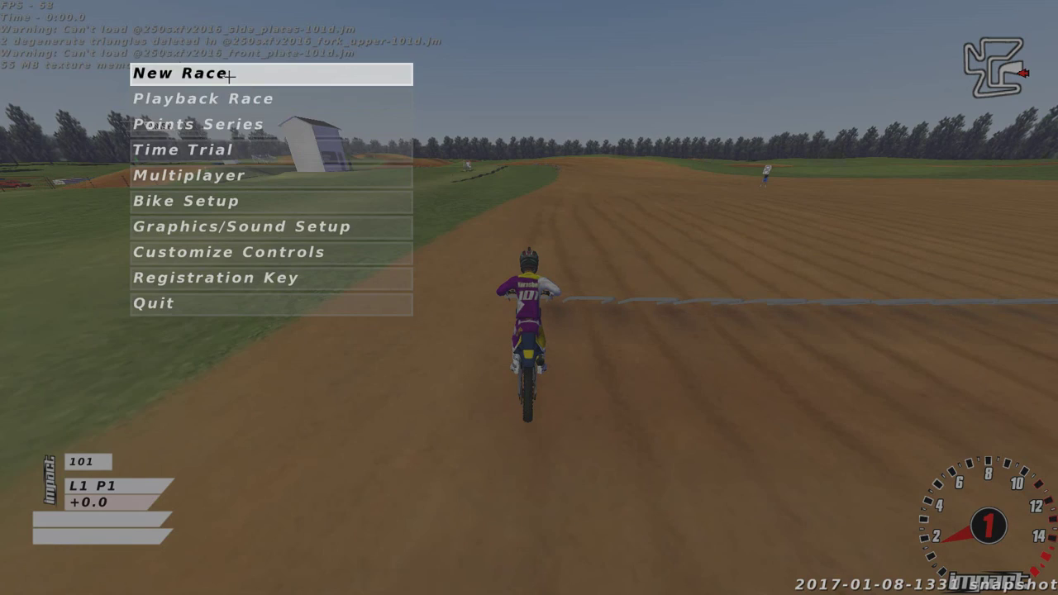
click(281, 100)
click(212, 228)
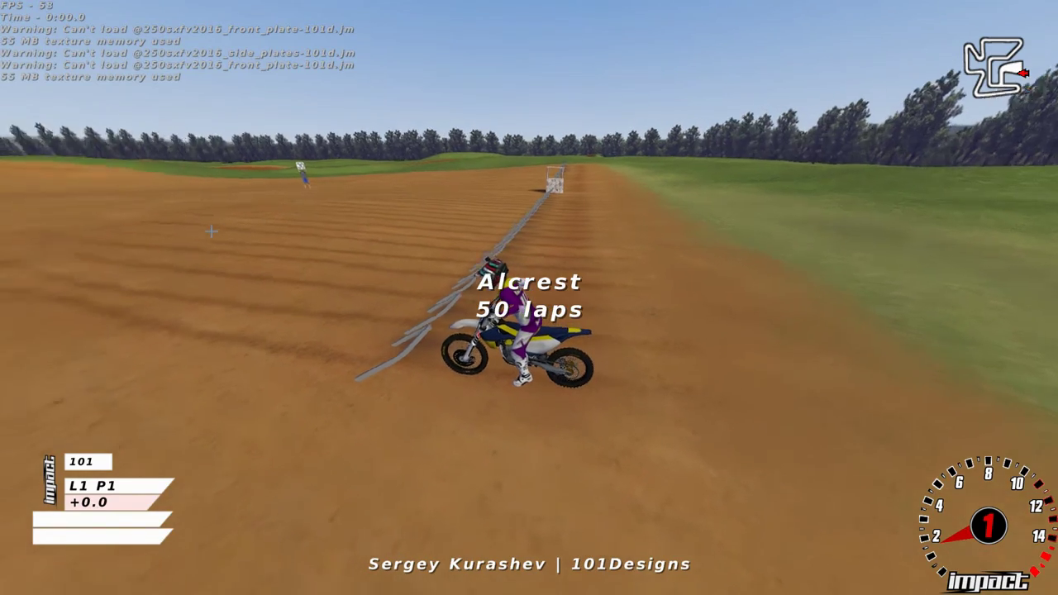
key(p)
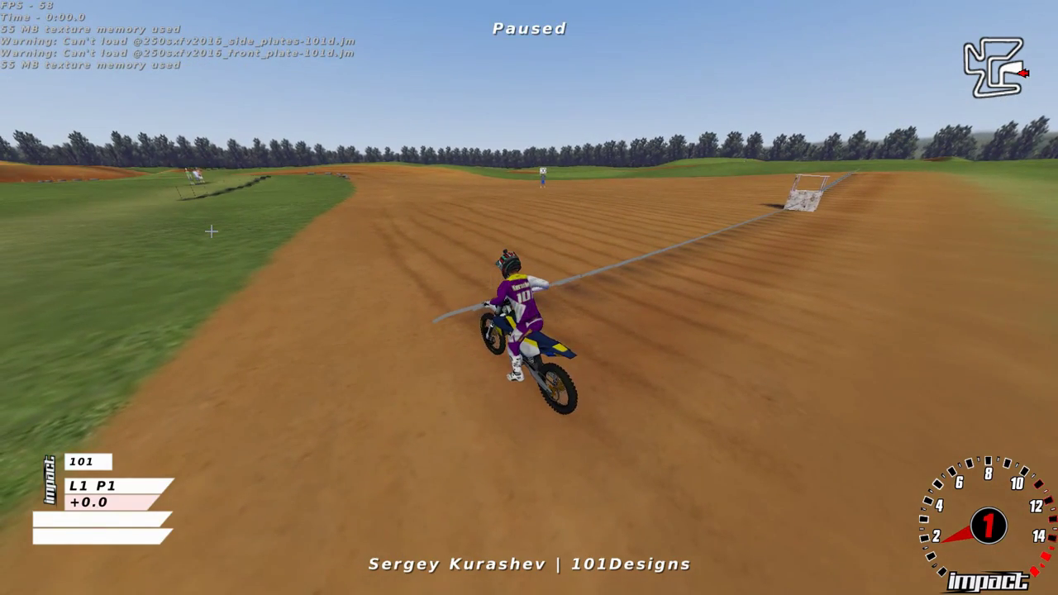
Cycle through the camera views of the paused race and move the free camera to inspect the rider's gear from behind
key(c)
key(c)
key(c)
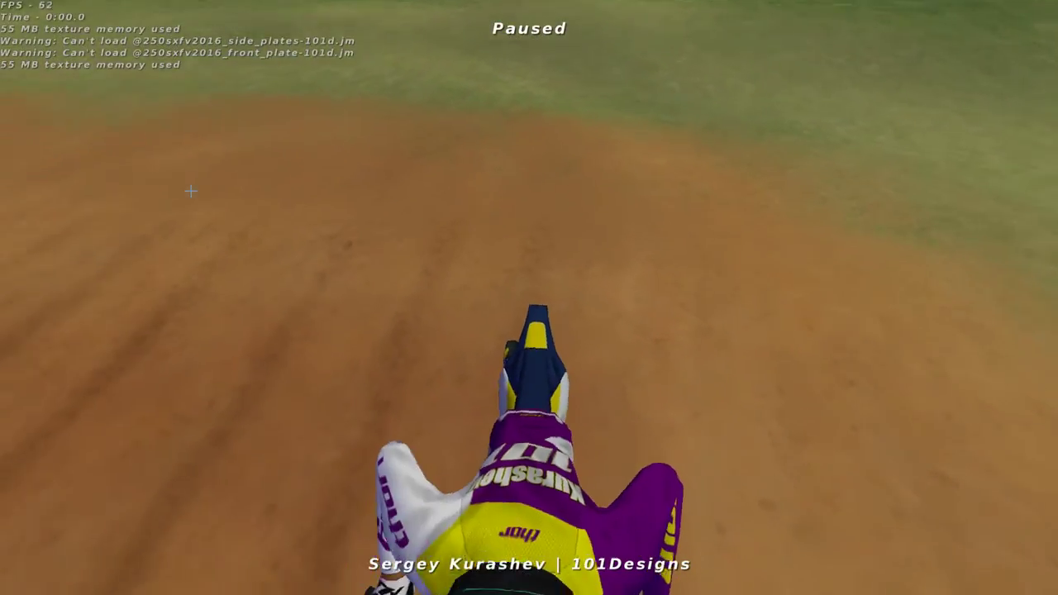
key(c)
key(c)
key(Up)
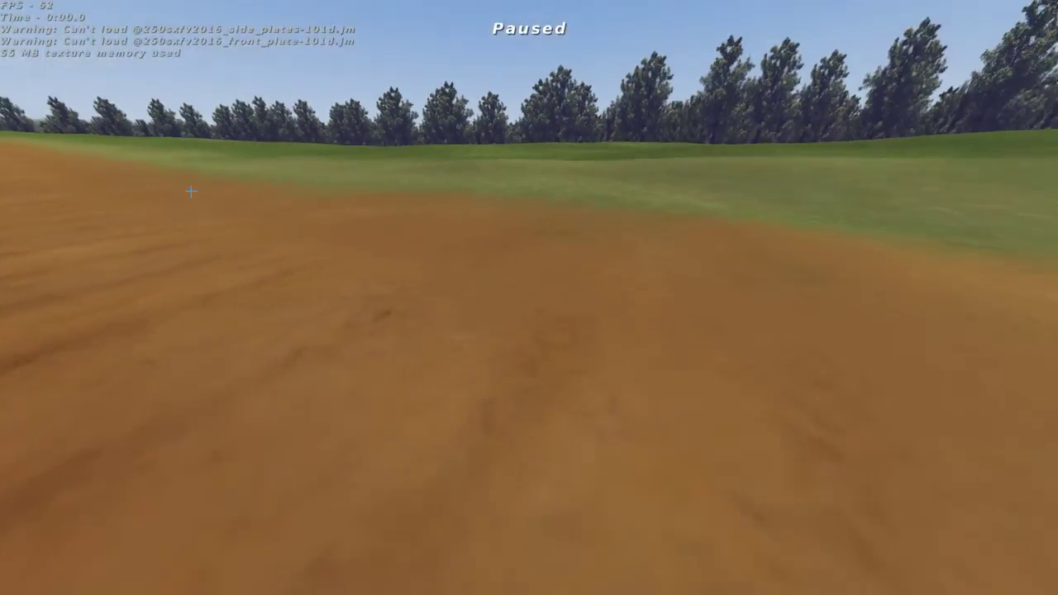
key(Down)
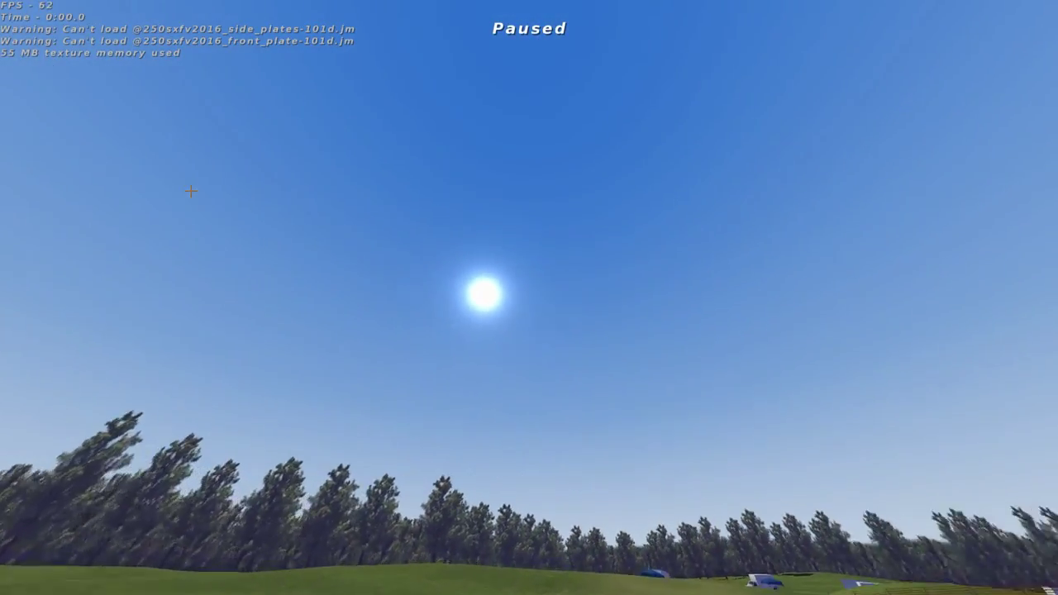
key(Down)
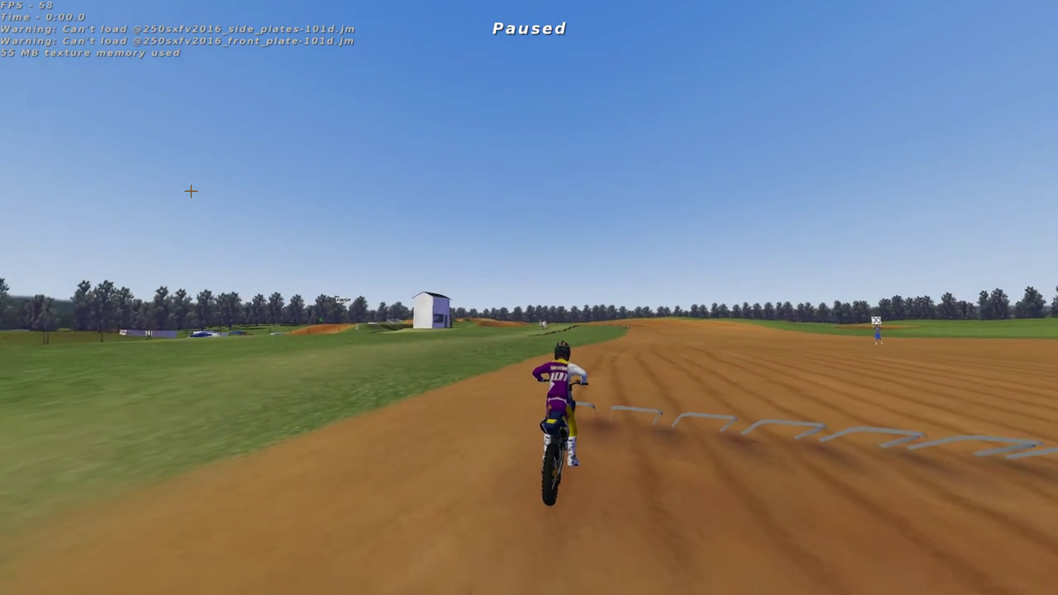
Set the Field Of View to 29 and return to the paused race for a close view of the gear
key(Escape)
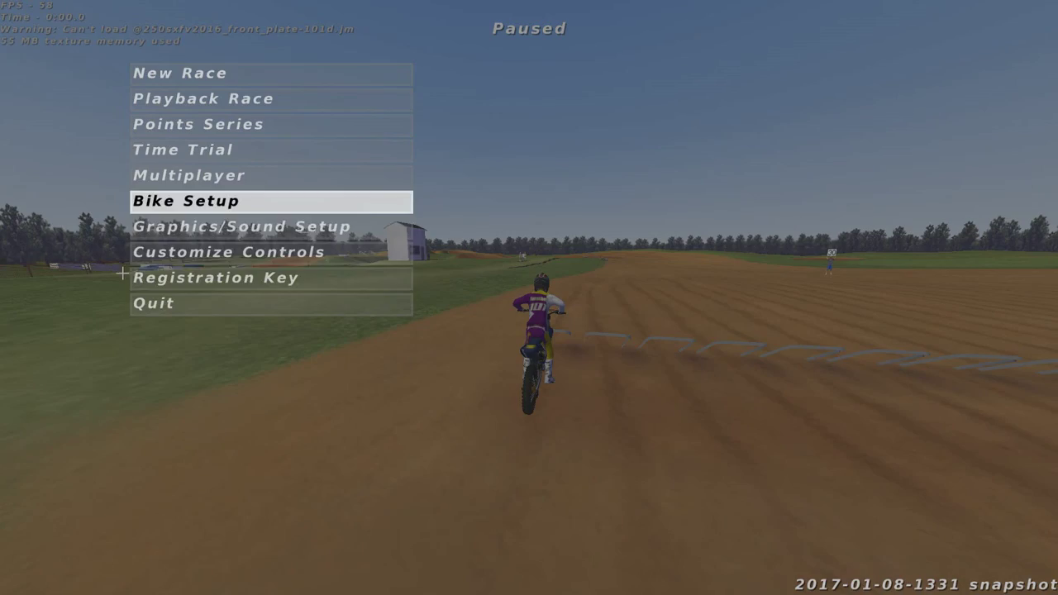
click(203, 233)
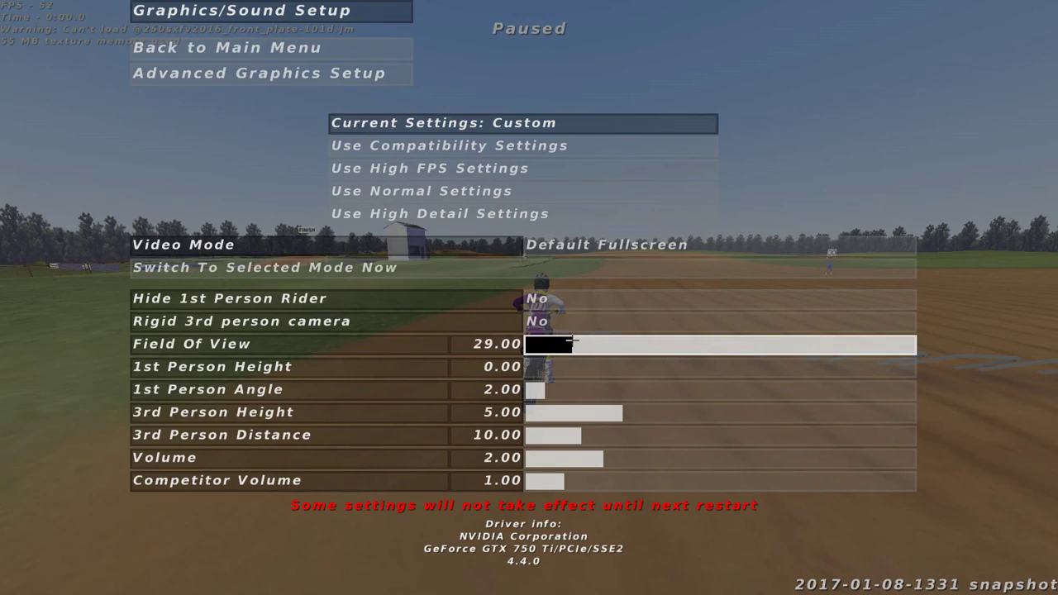
key(Escape)
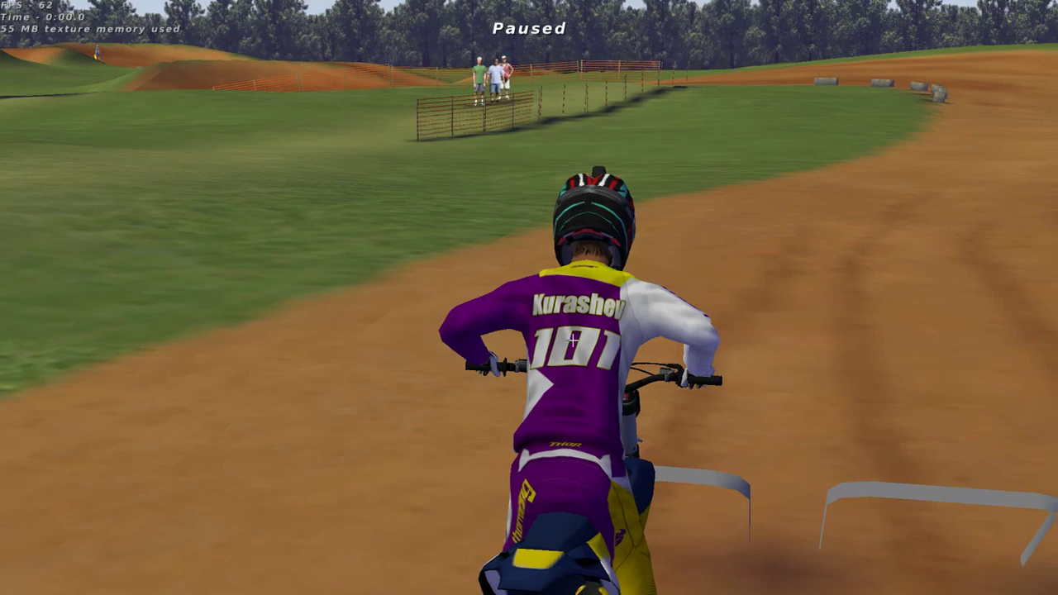